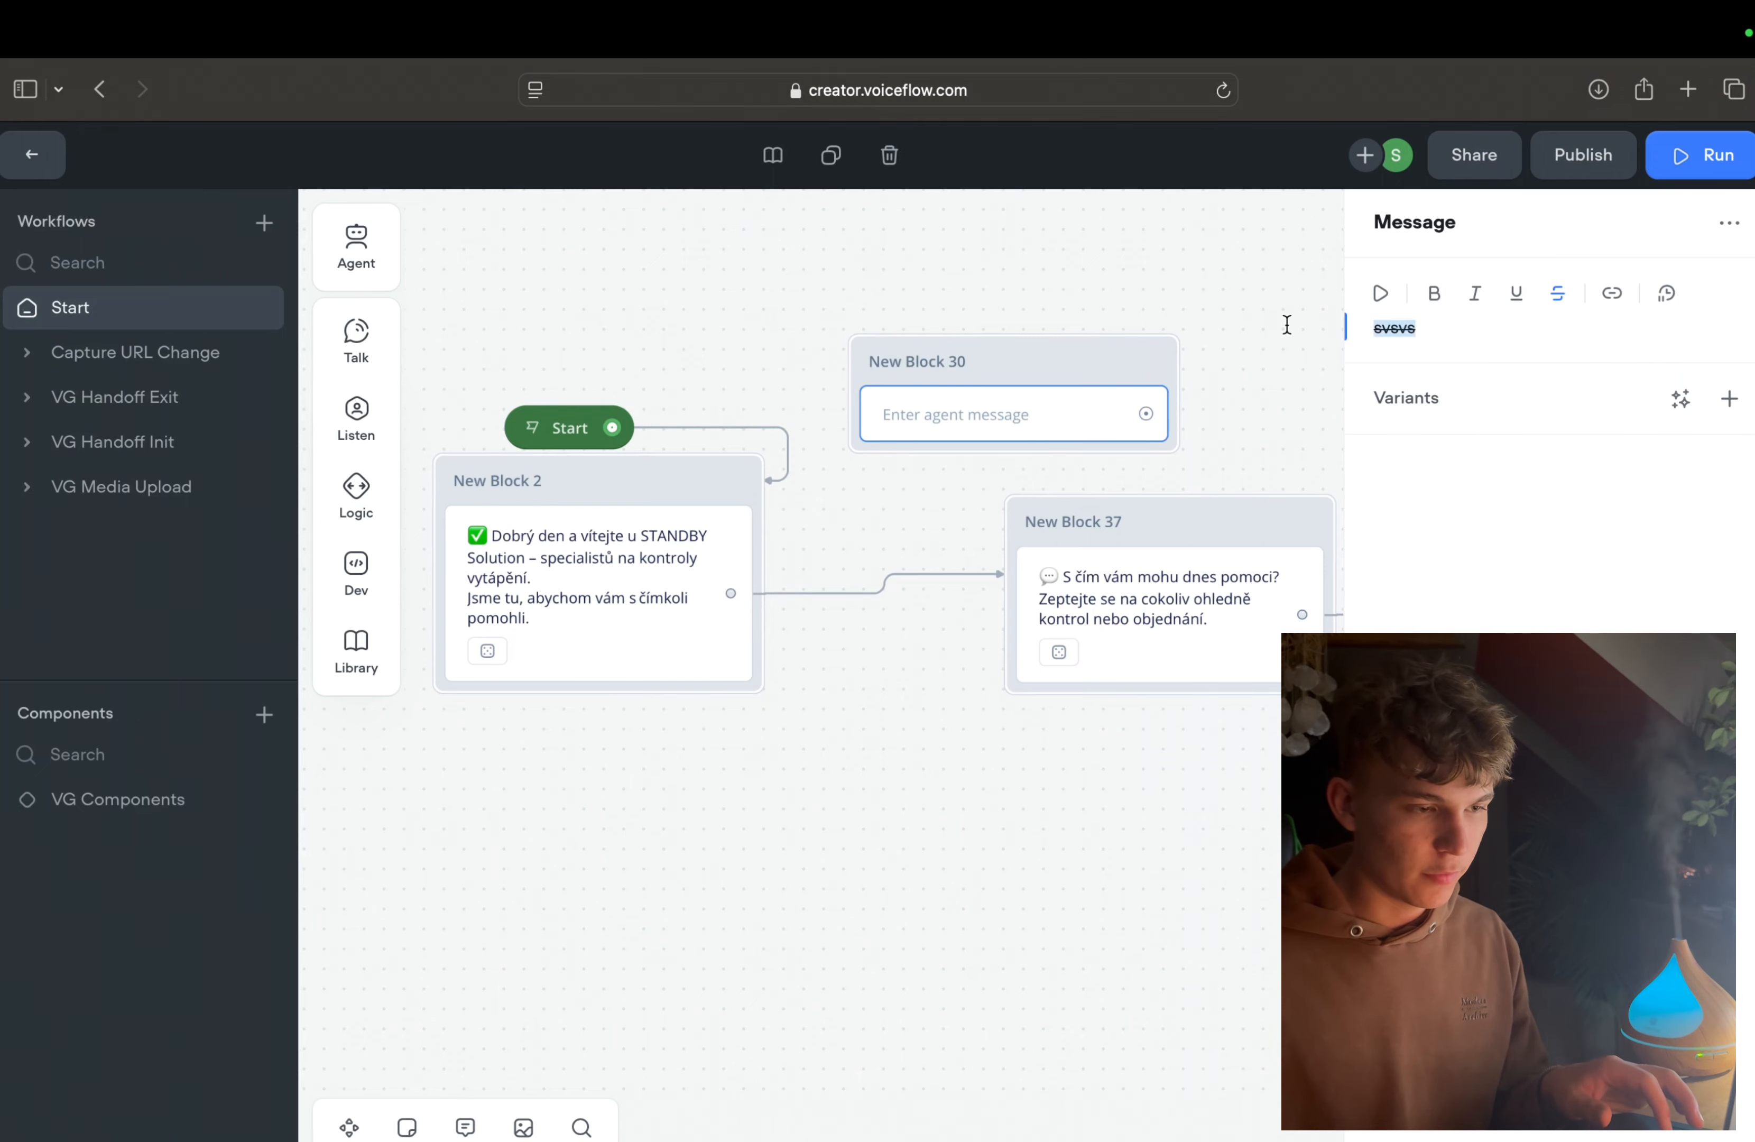
# Step: Clear the message text in New Block 30 and delete the block from the Start workflow
pyautogui.press('BackSpace')
pyautogui.rightClick(1025, 388)
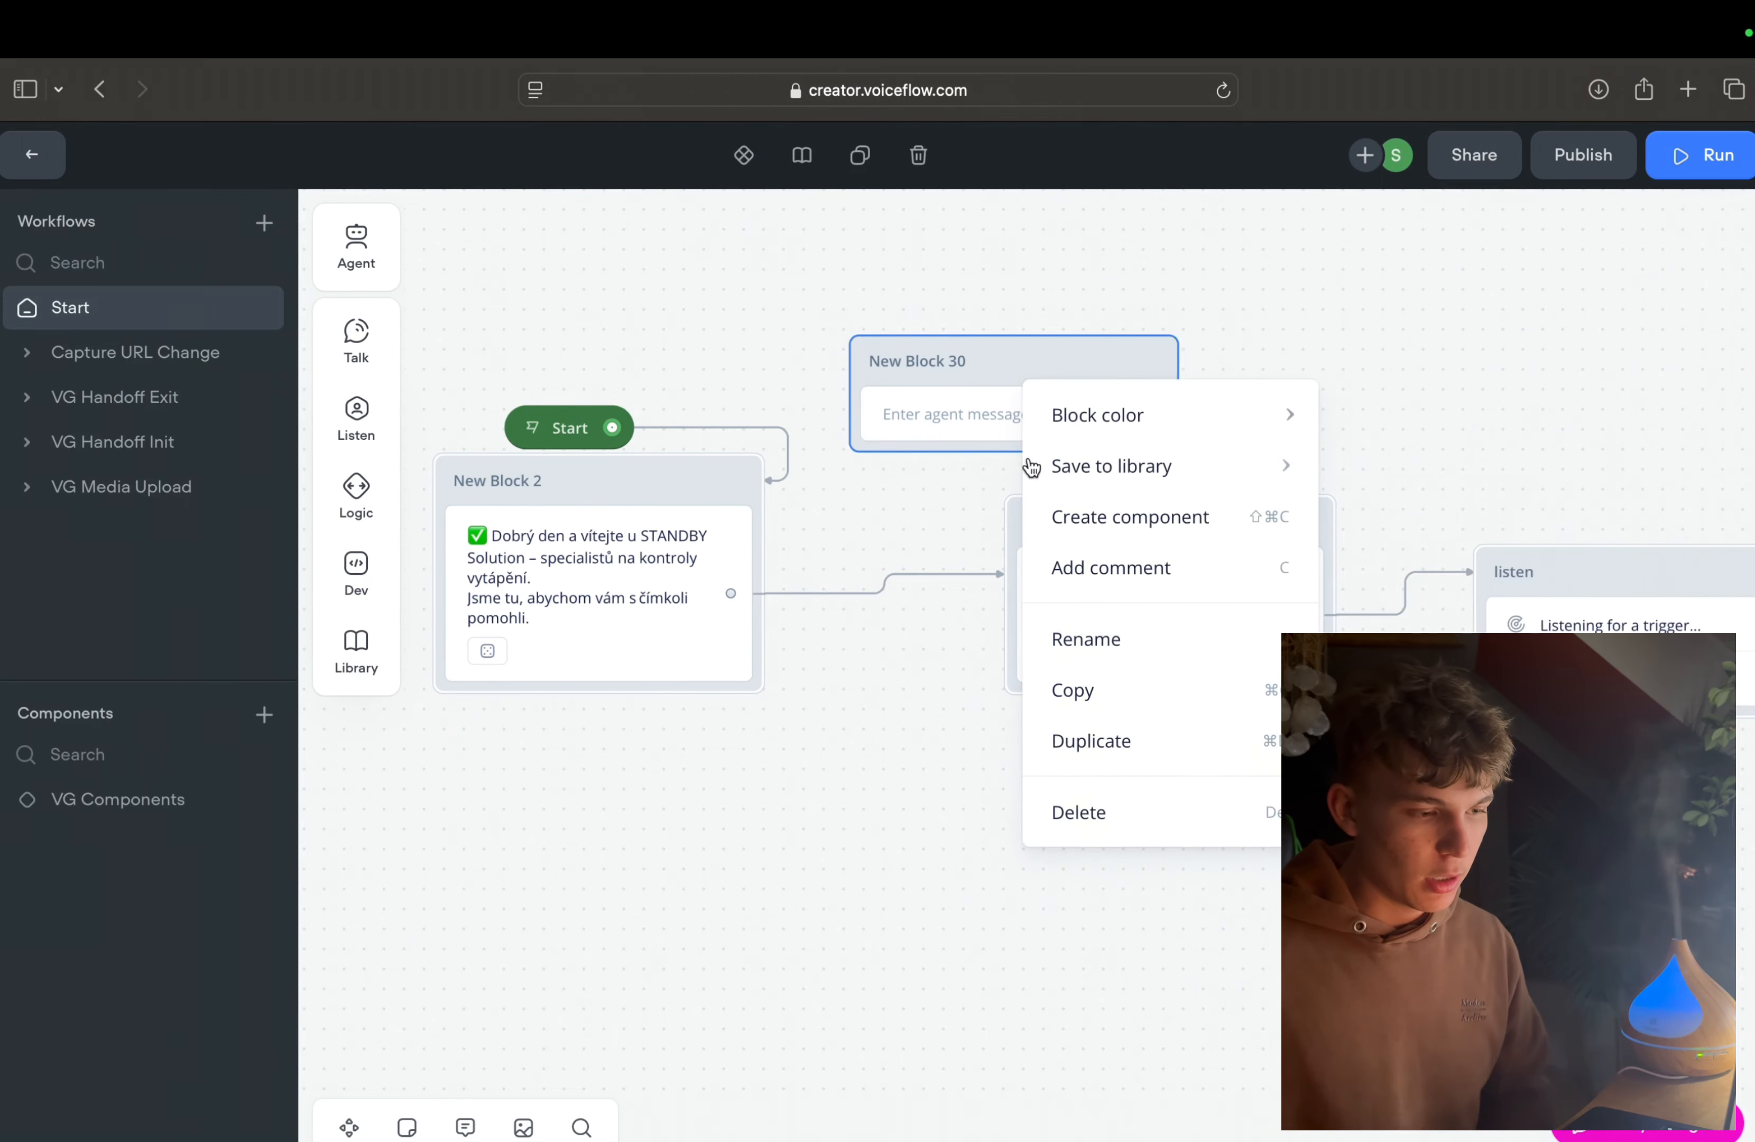
pyautogui.click(1109, 805)
pyautogui.hscroll(10, 906, 691)
pyautogui.hscroll(-2, 906, 701)
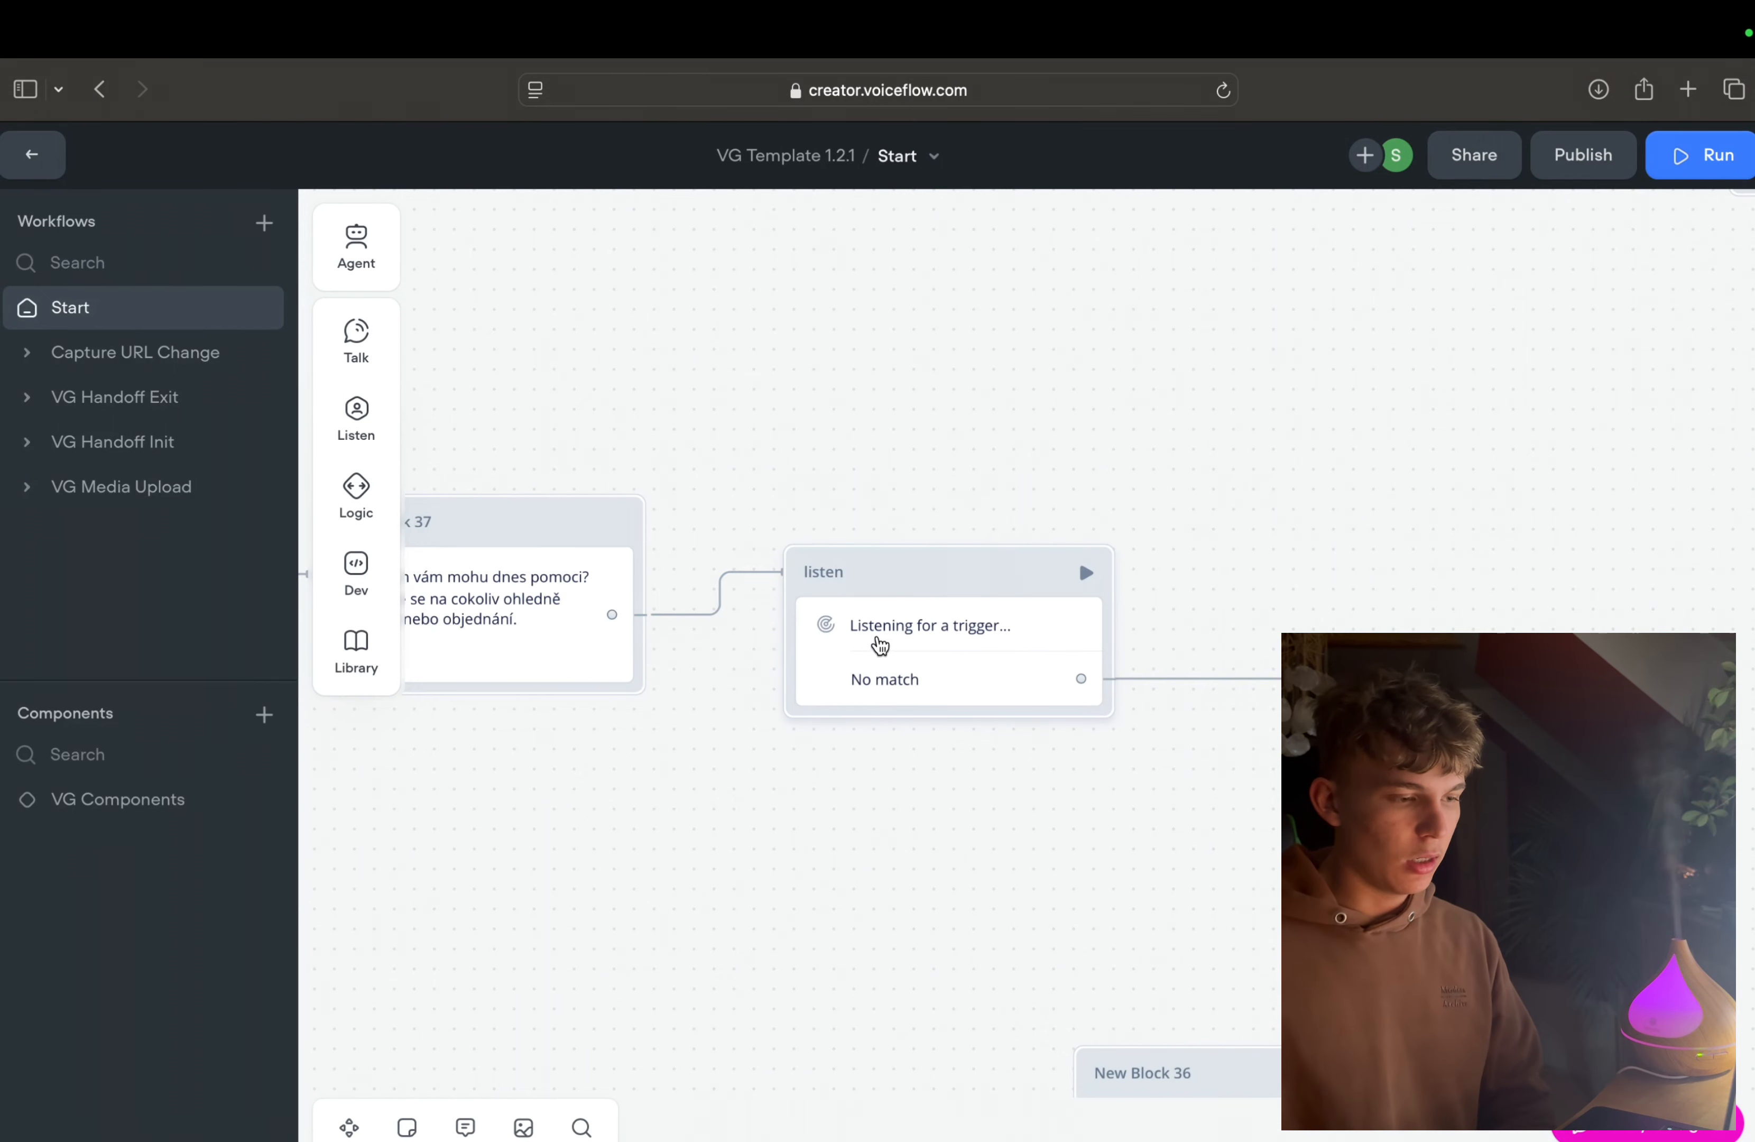
pyautogui.hscroll(-1, 928, 643)
# Step: Add a Buttons block on the empty canvas above the listen block and delete it again
pyautogui.moveTo(348, 337)
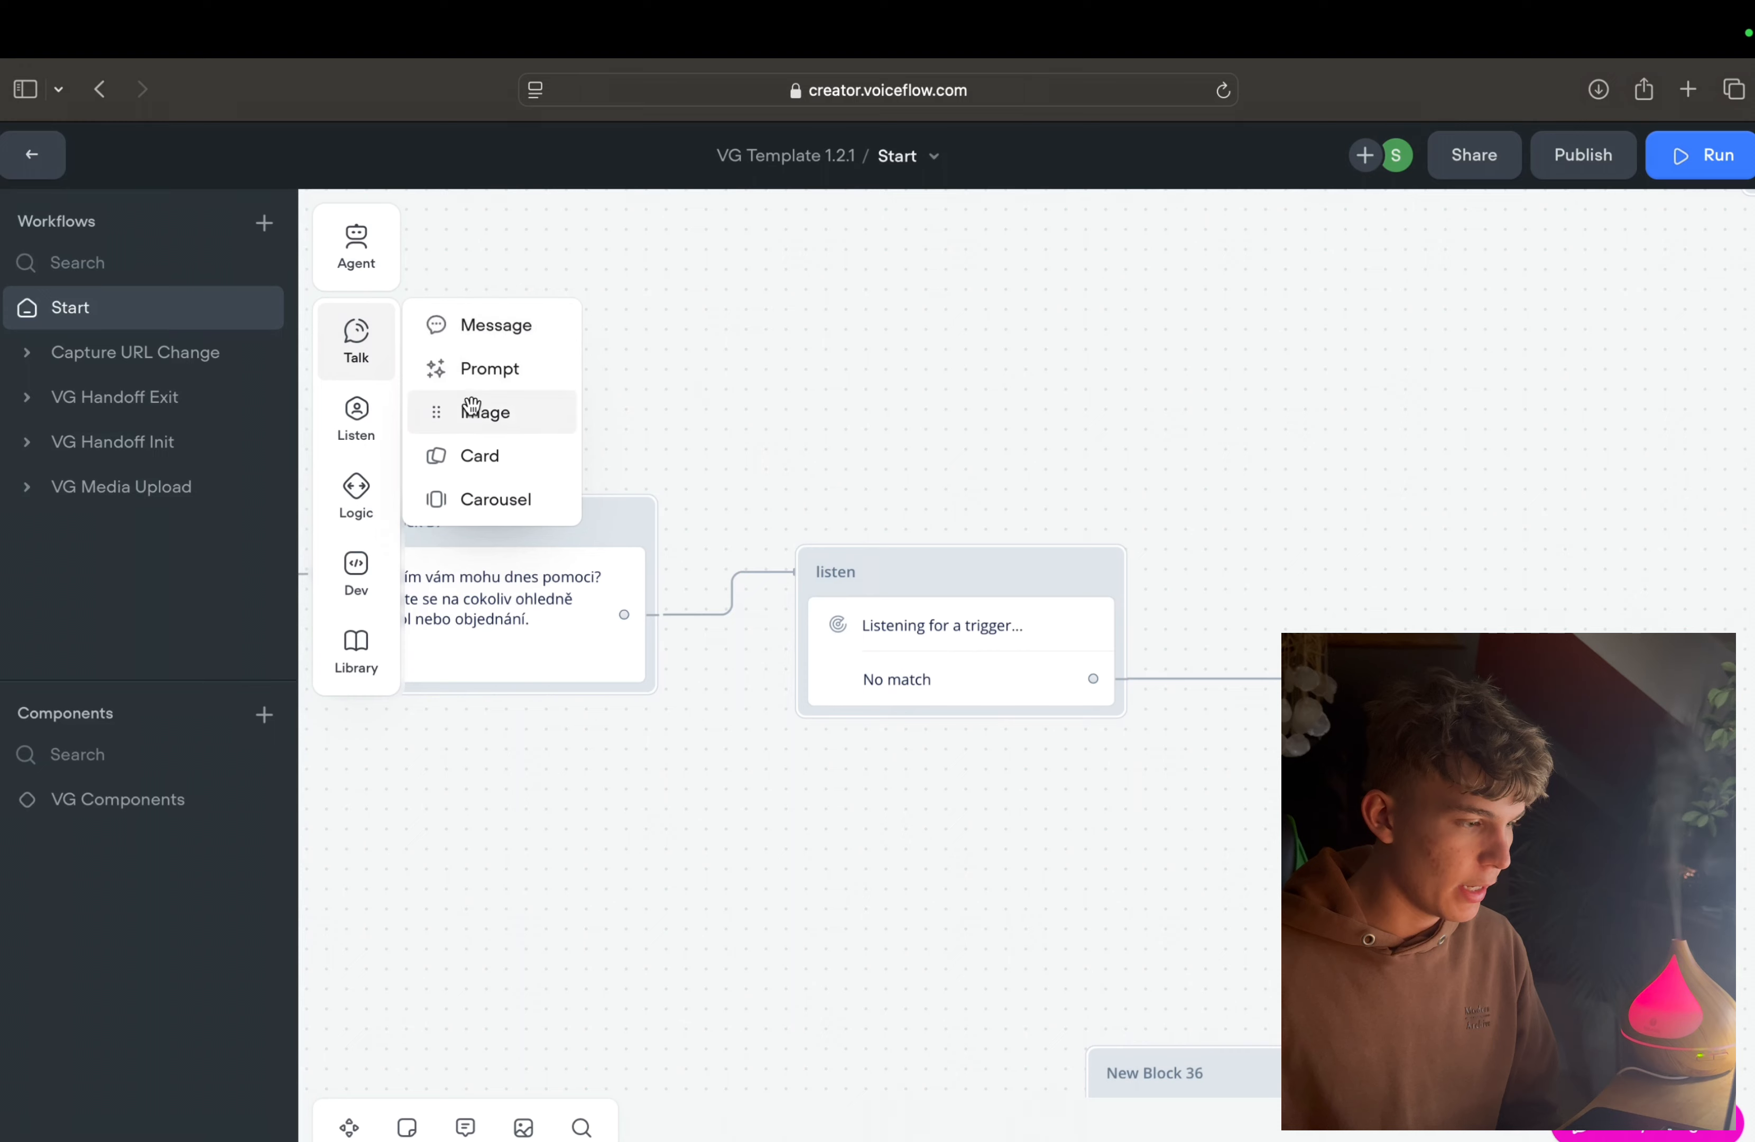
pyautogui.moveTo(357, 409)
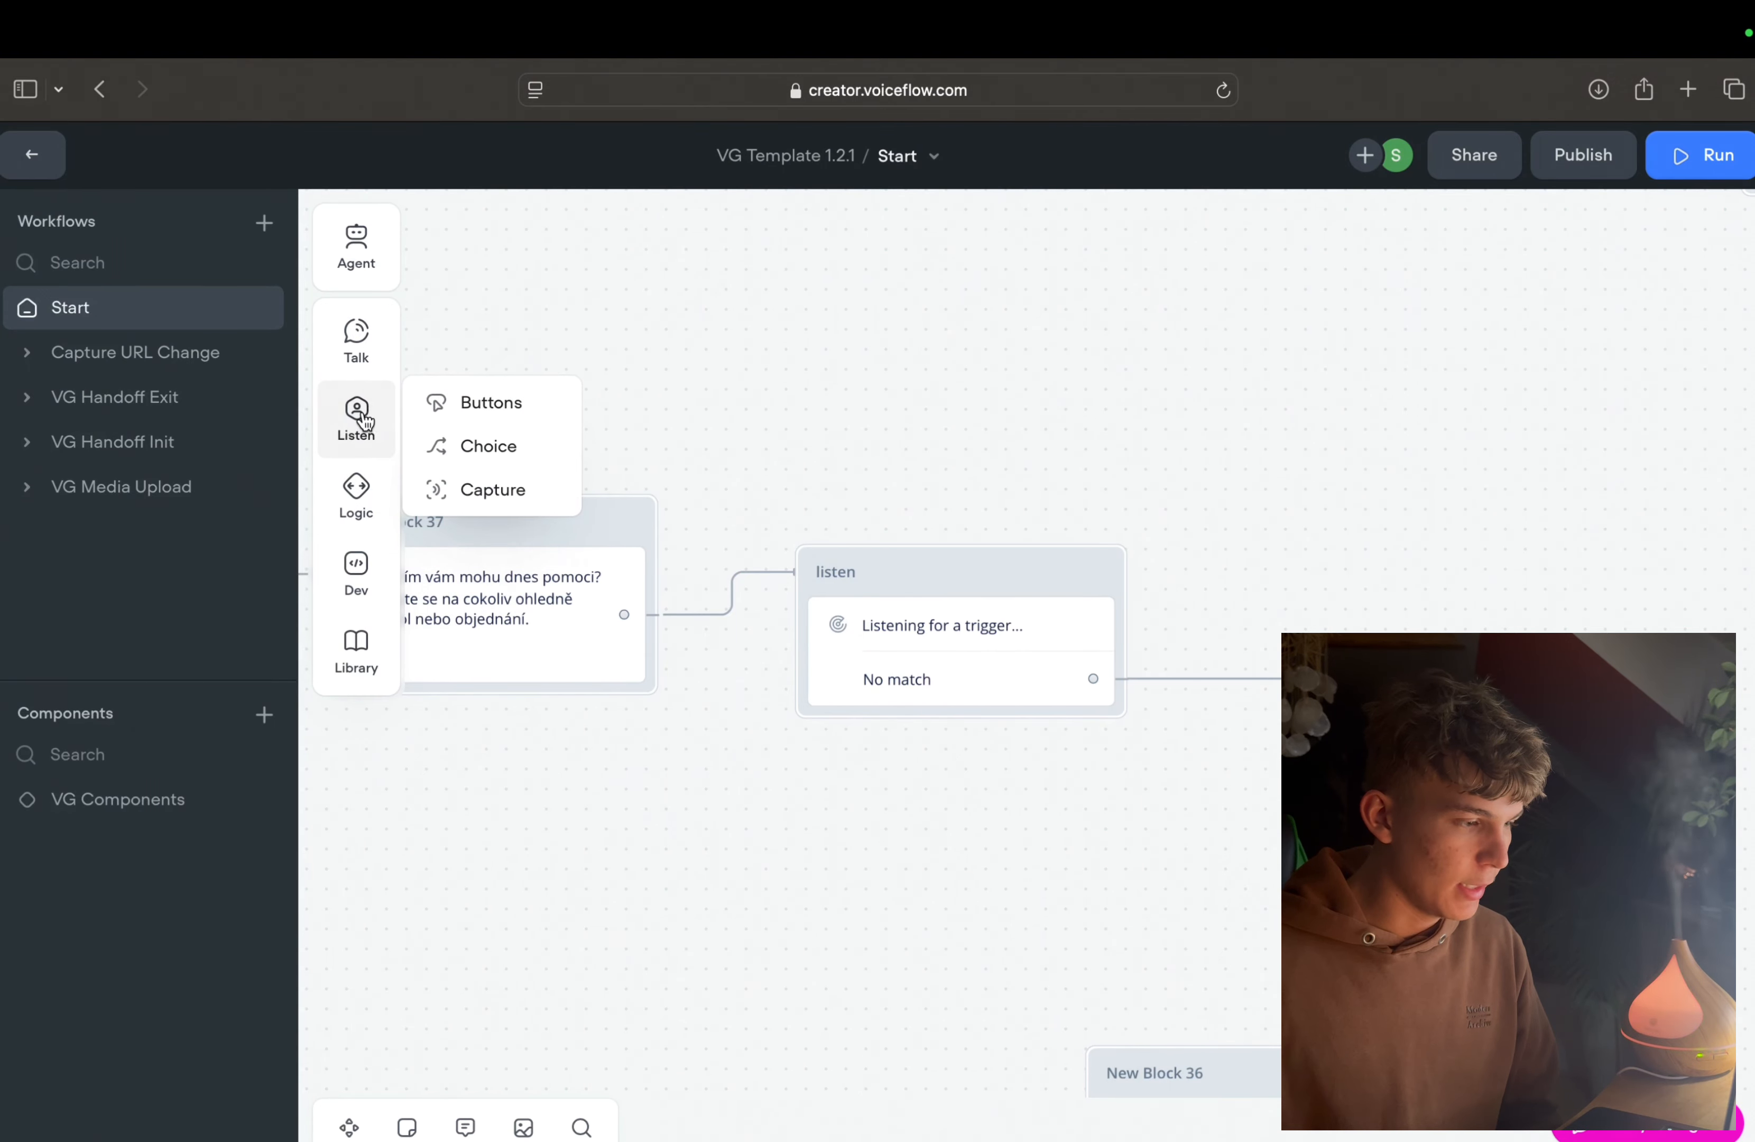
pyautogui.moveTo(462, 402); pyautogui.dragTo(742, 402)
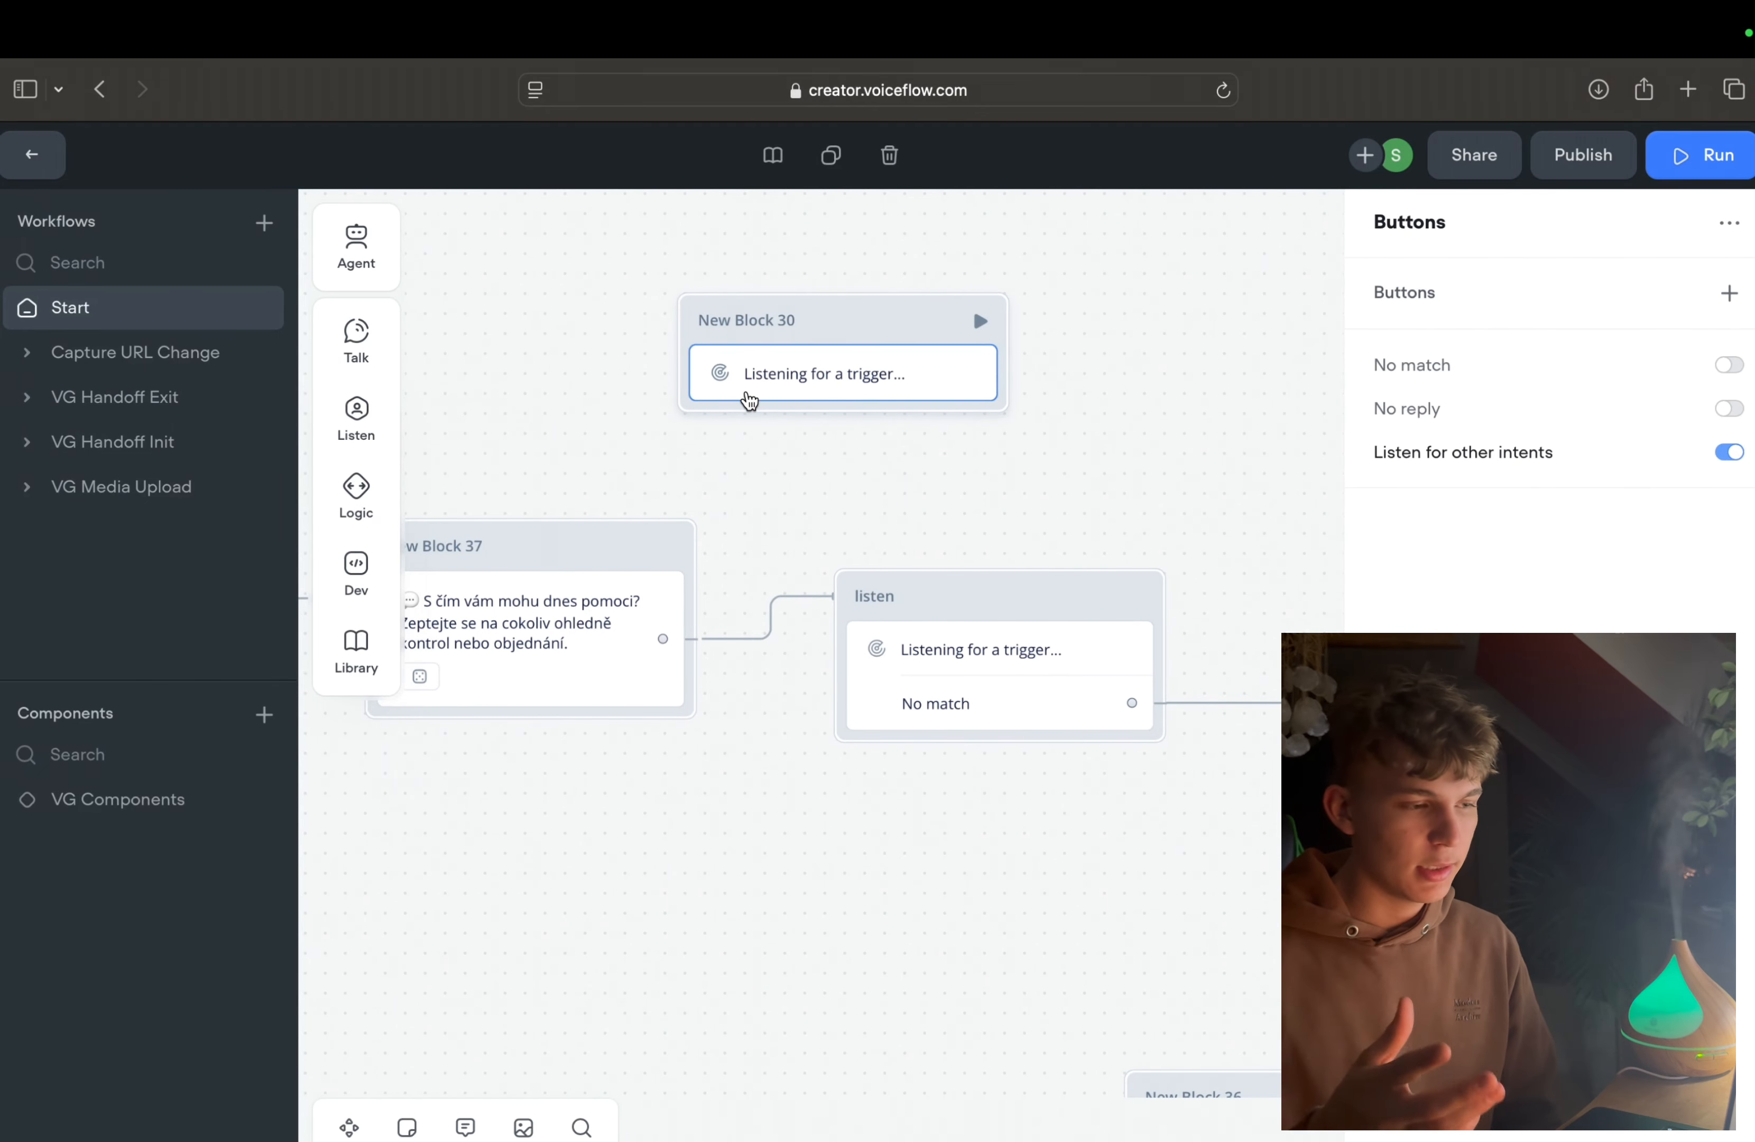
pyautogui.scroll(-3, 749, 400)
pyautogui.rightClick(795, 361)
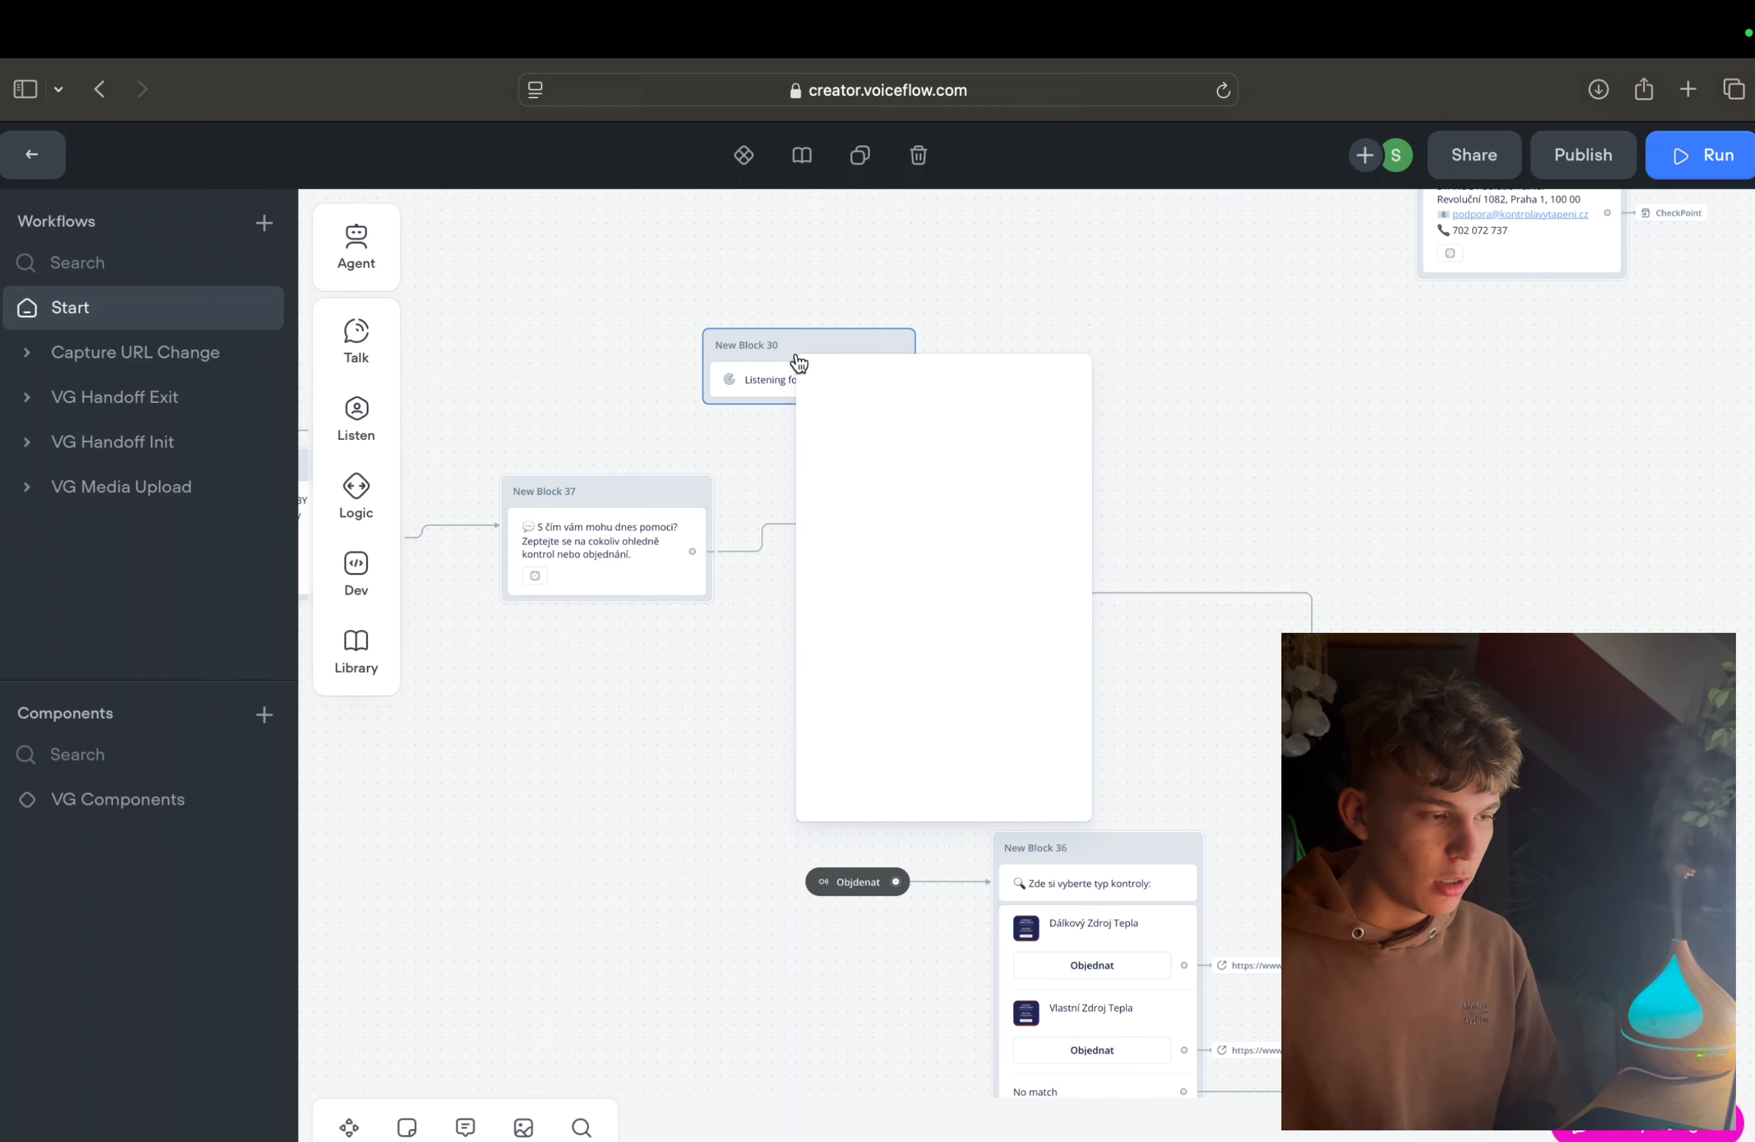
pyautogui.click(934, 807)
# Step: Open the intent of the Objdenat trigger and examine its description and sample utterances
pyautogui.scroll(-5, 754, 805)
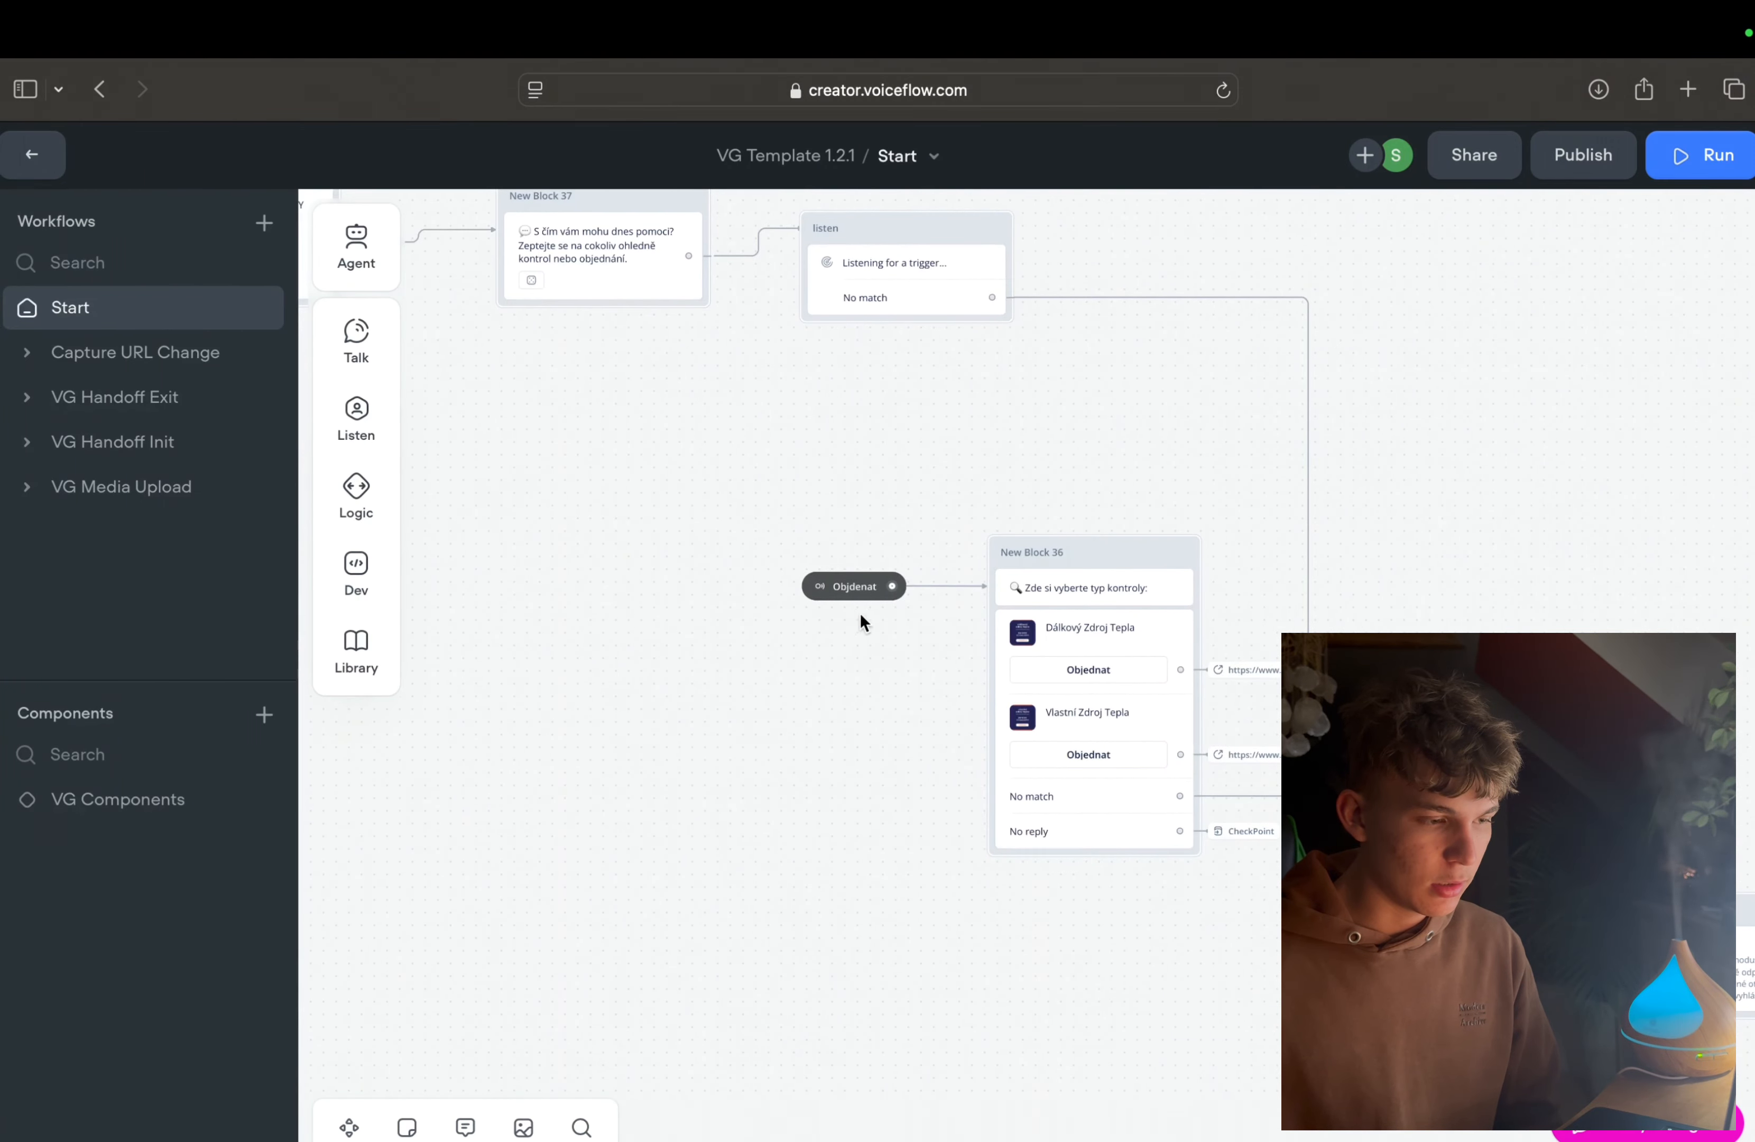
pyautogui.scroll(5, 850, 589)
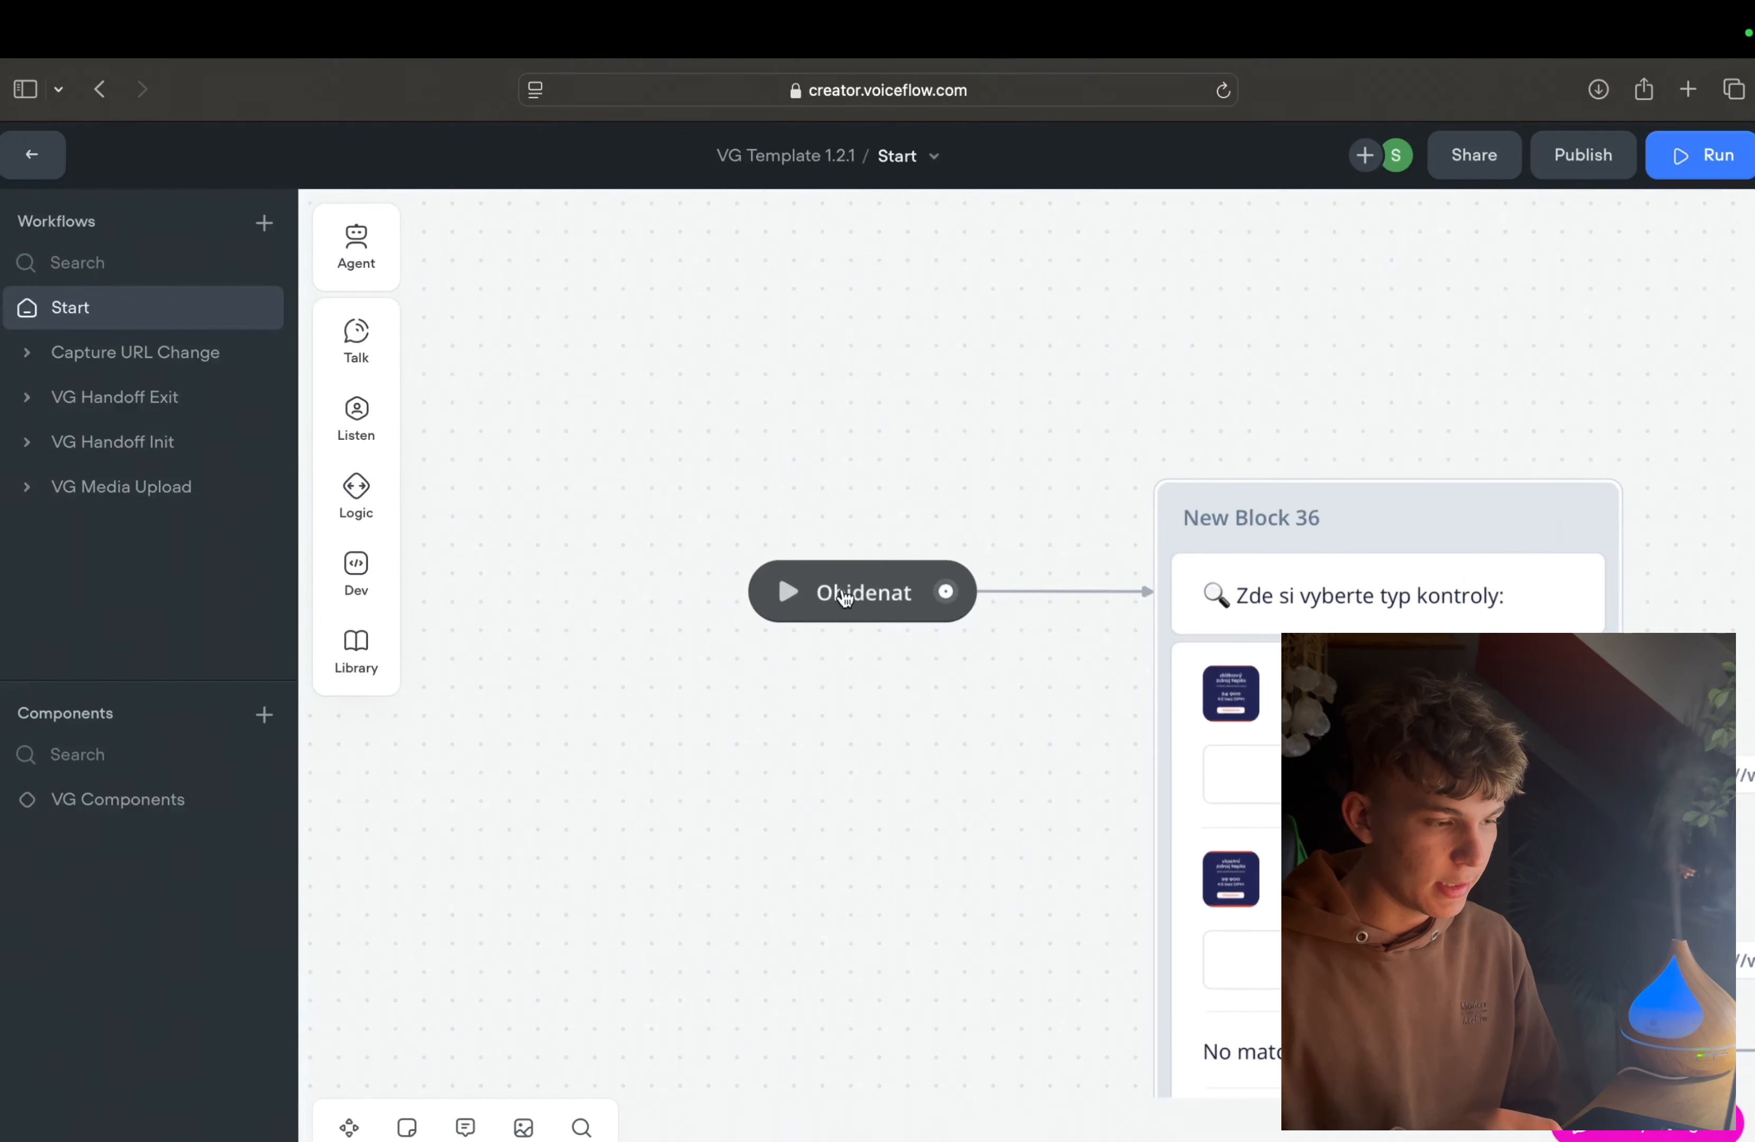
pyautogui.scroll(10, 808, 445)
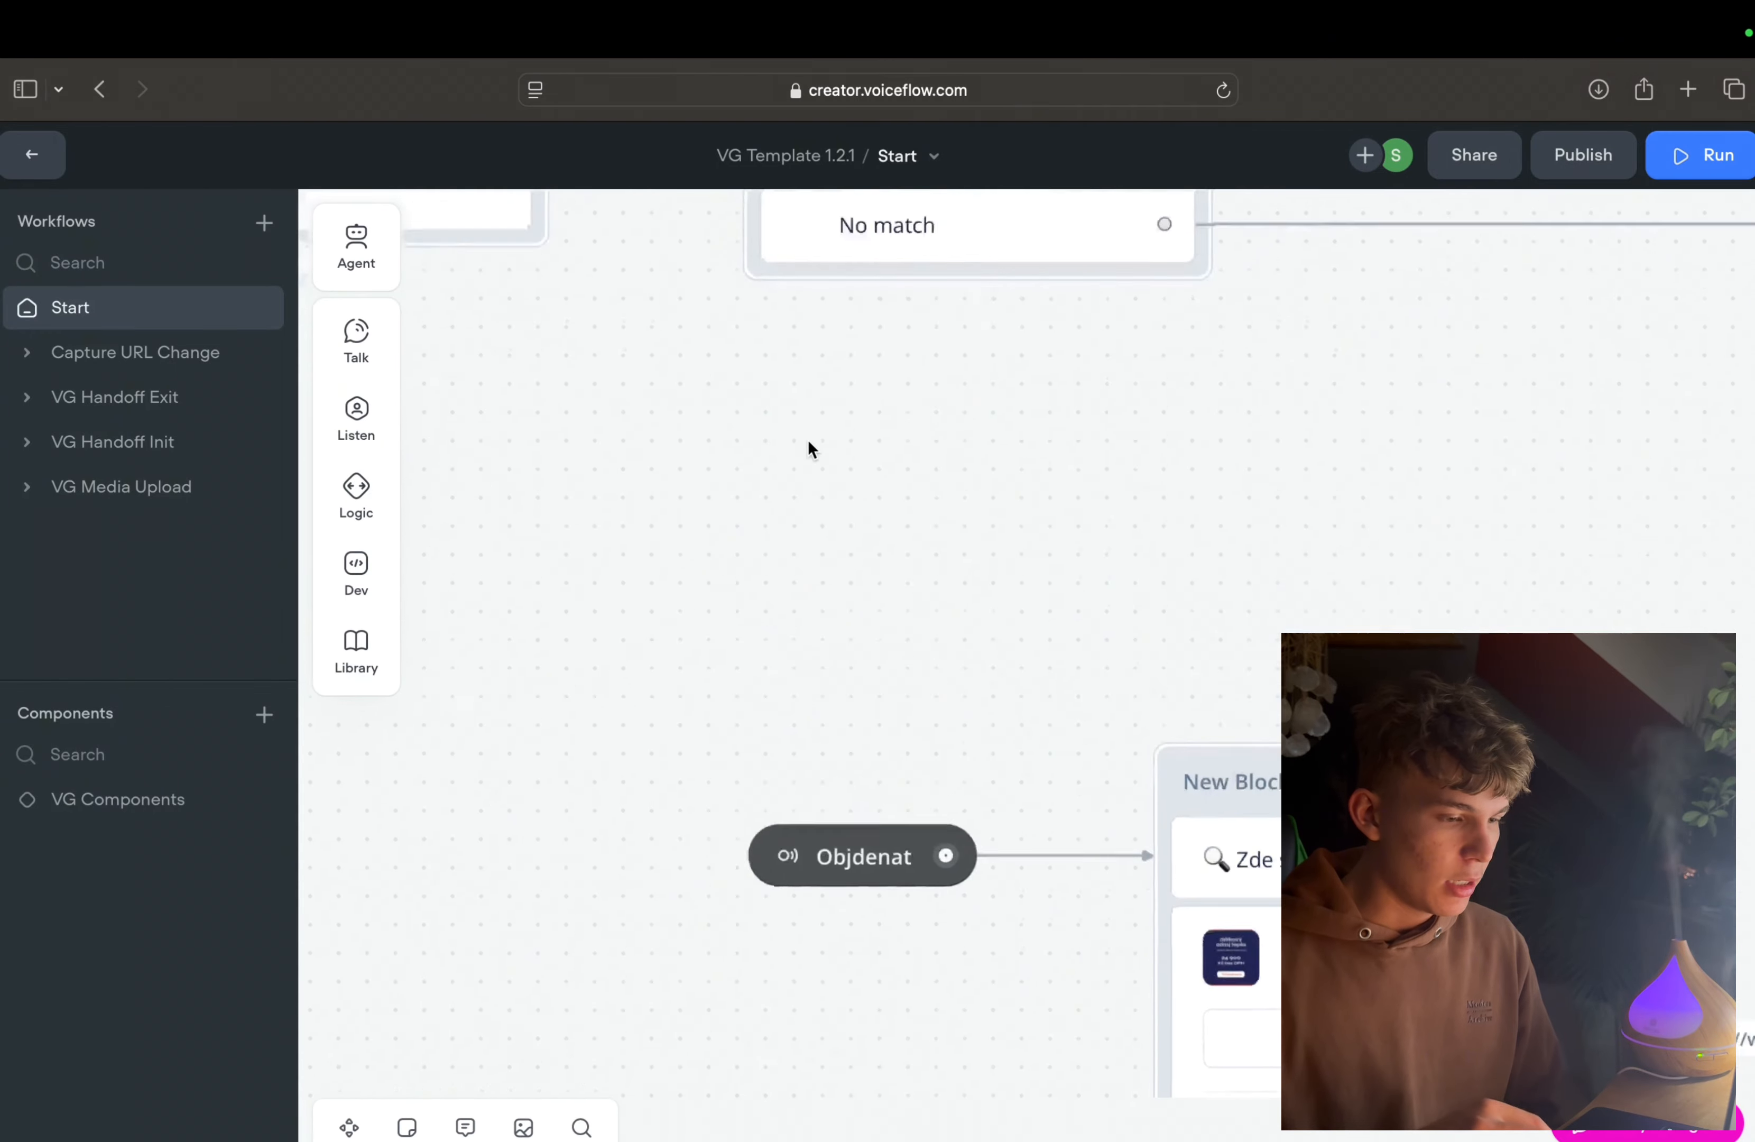
pyautogui.scroll(-3, 806, 453)
pyautogui.scroll(-3, 800, 601)
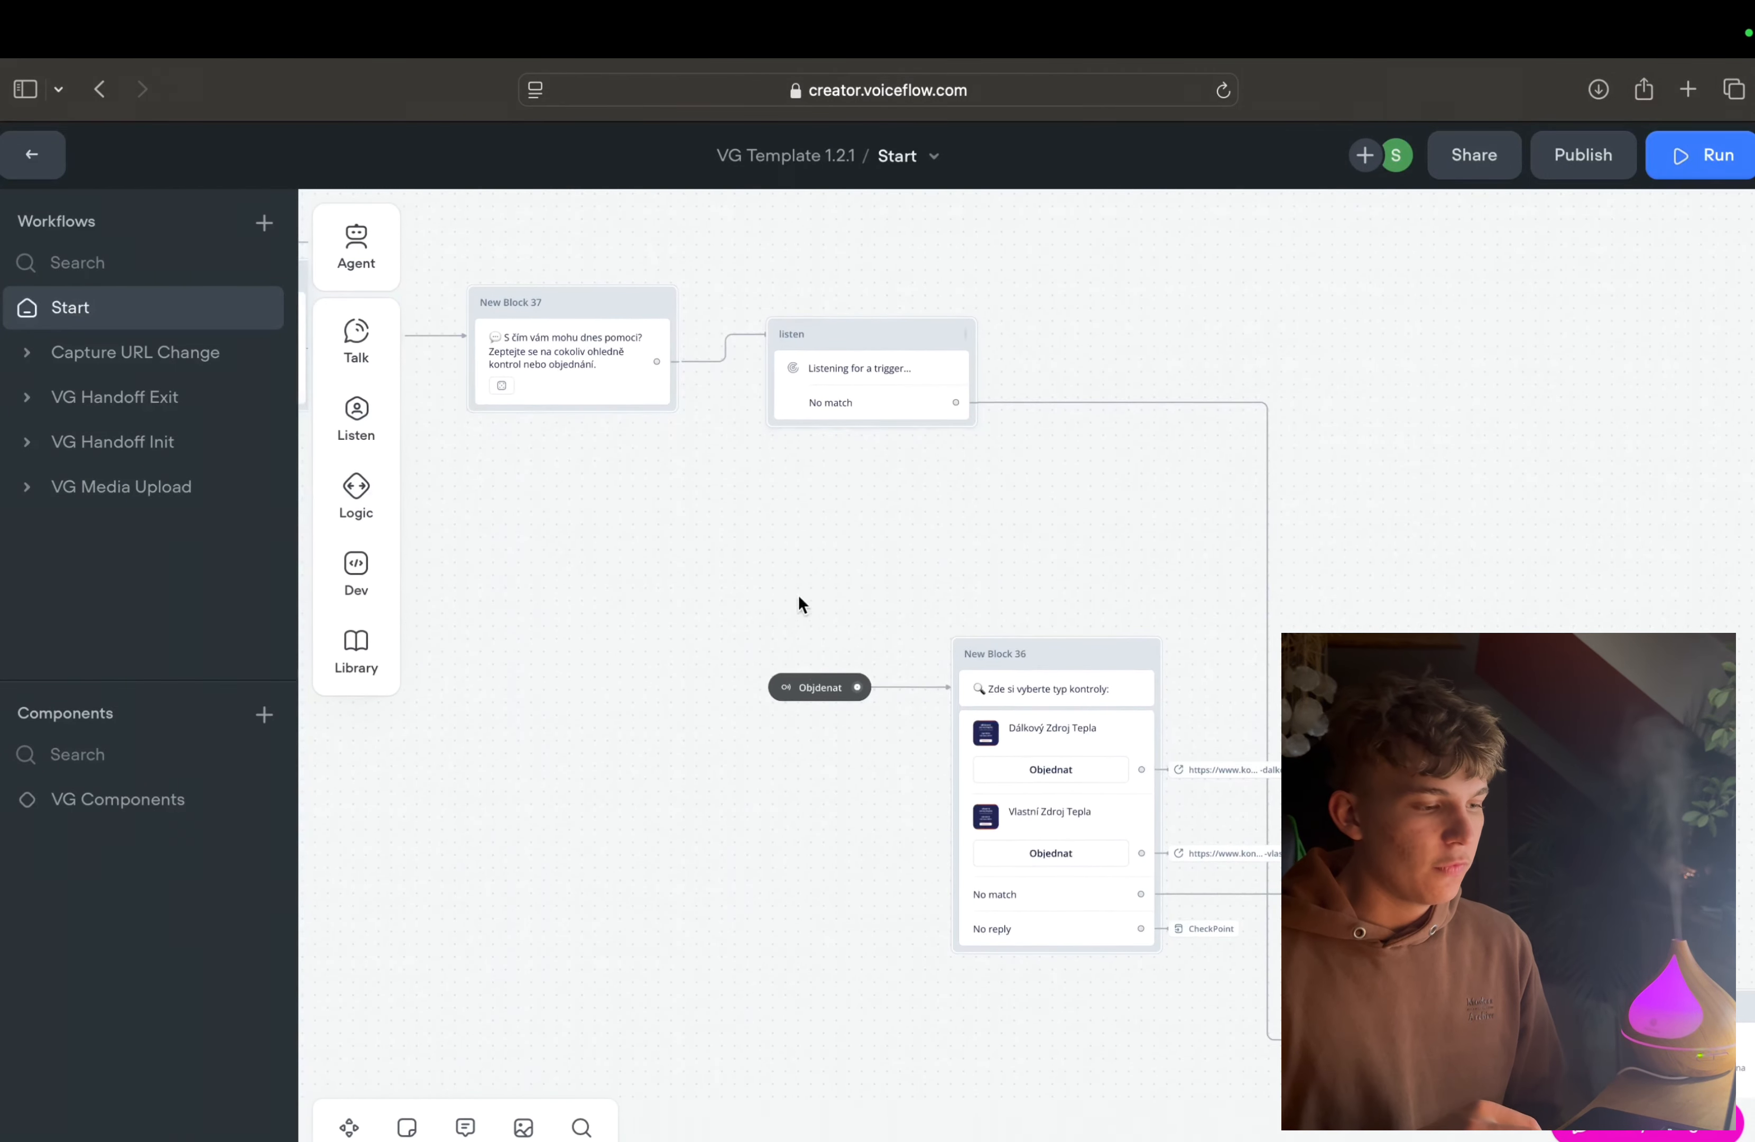
pyautogui.click(828, 693)
pyautogui.click(1366, 339)
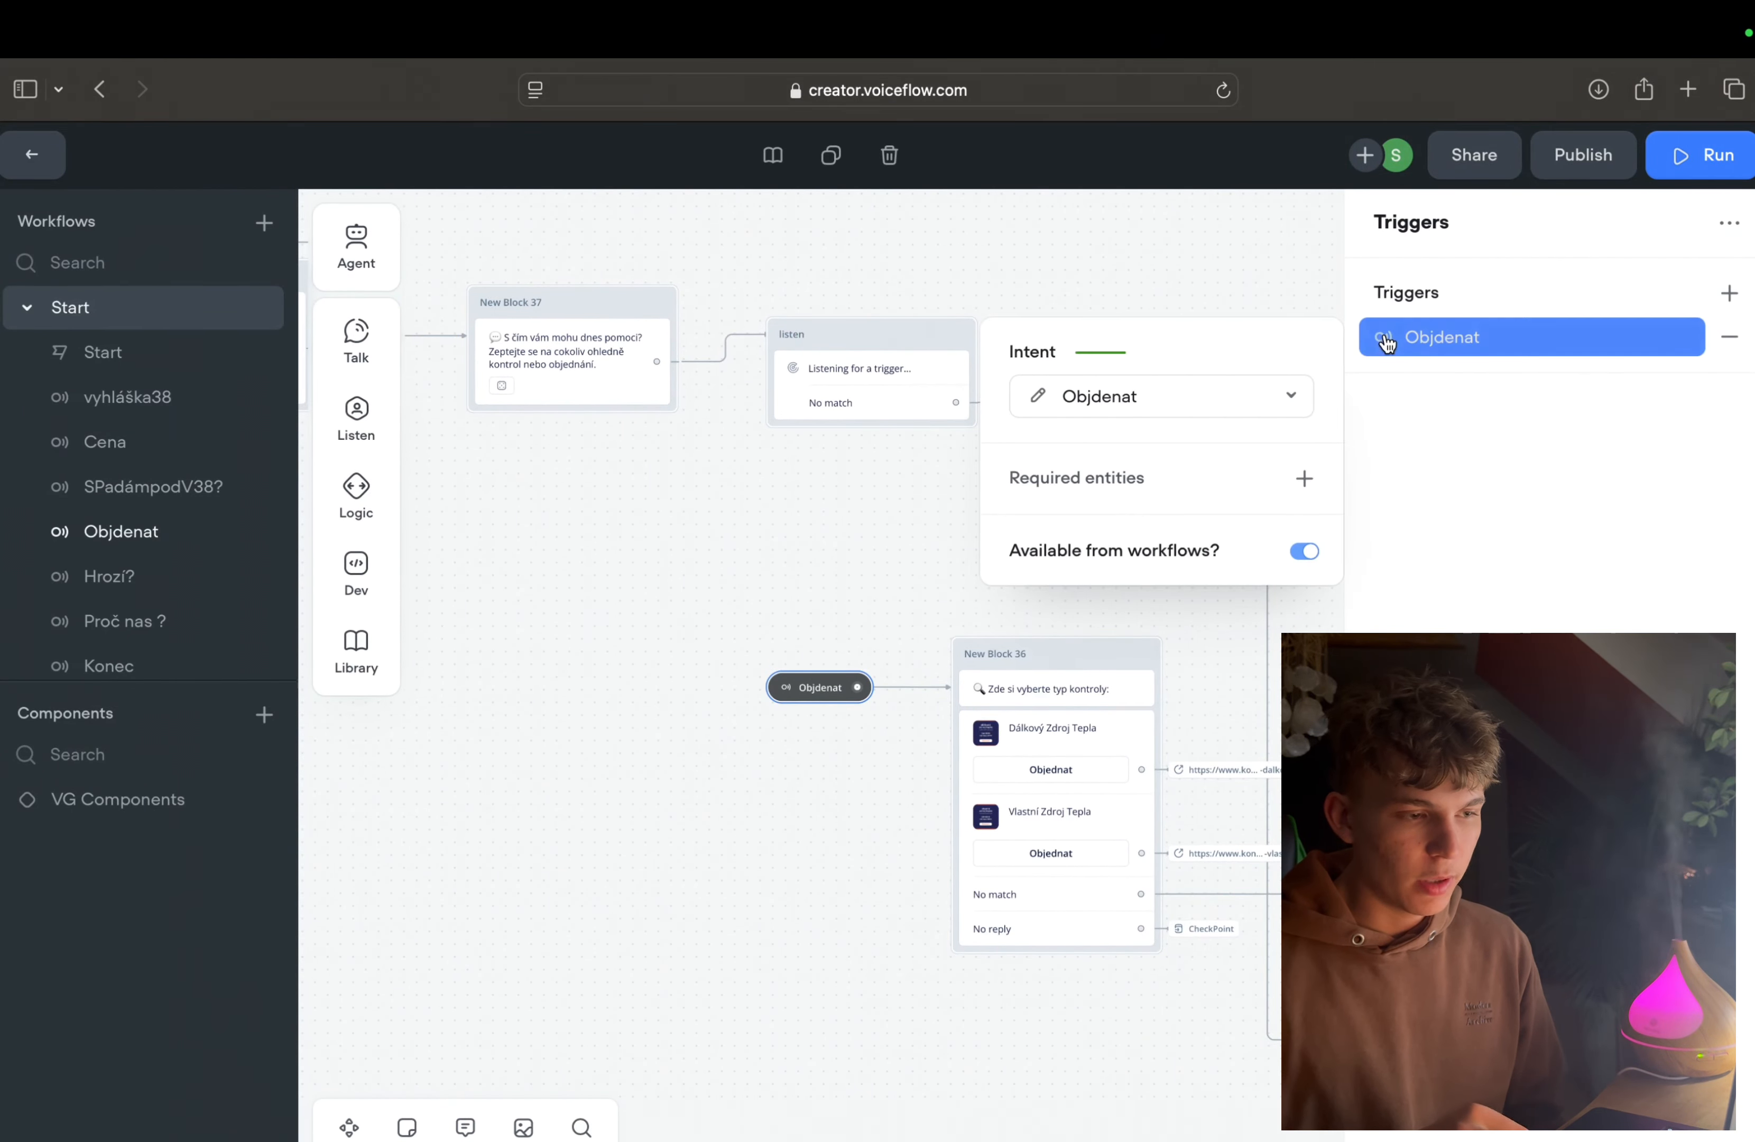
pyautogui.click(1095, 404)
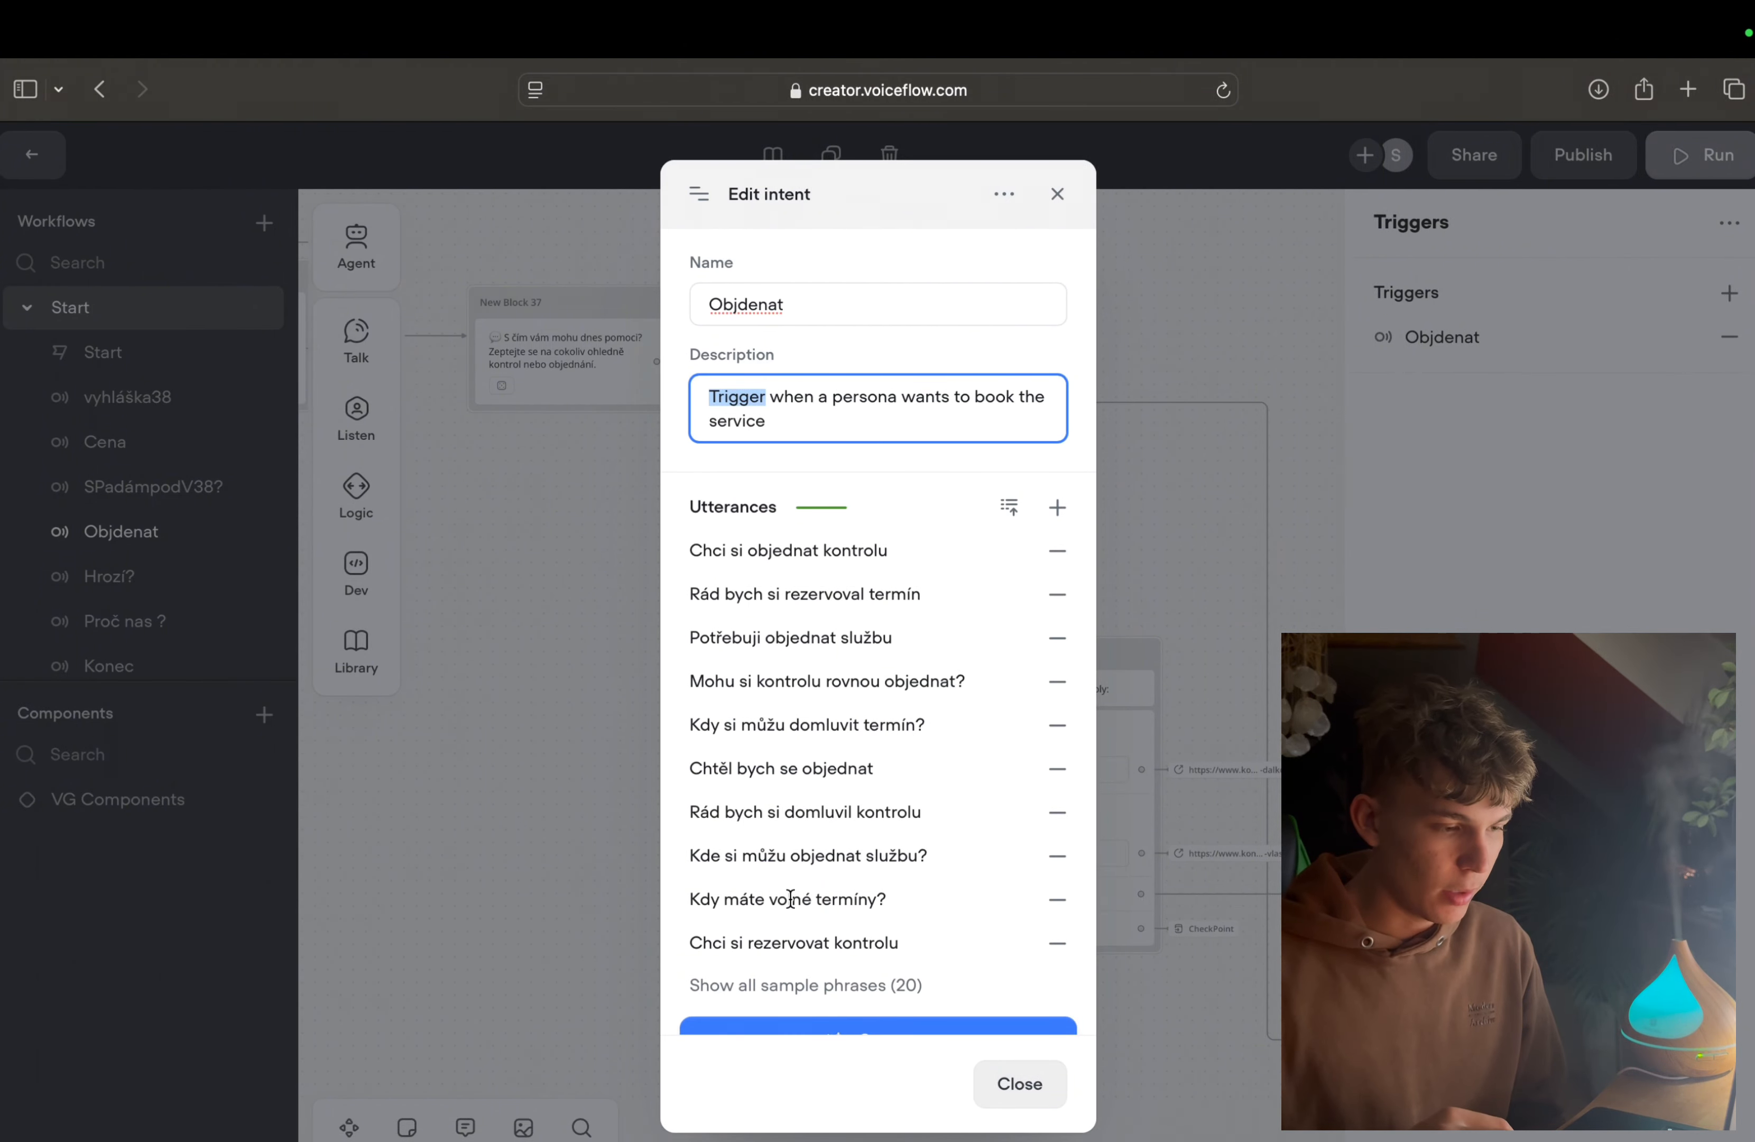
pyautogui.click(1194, 611)
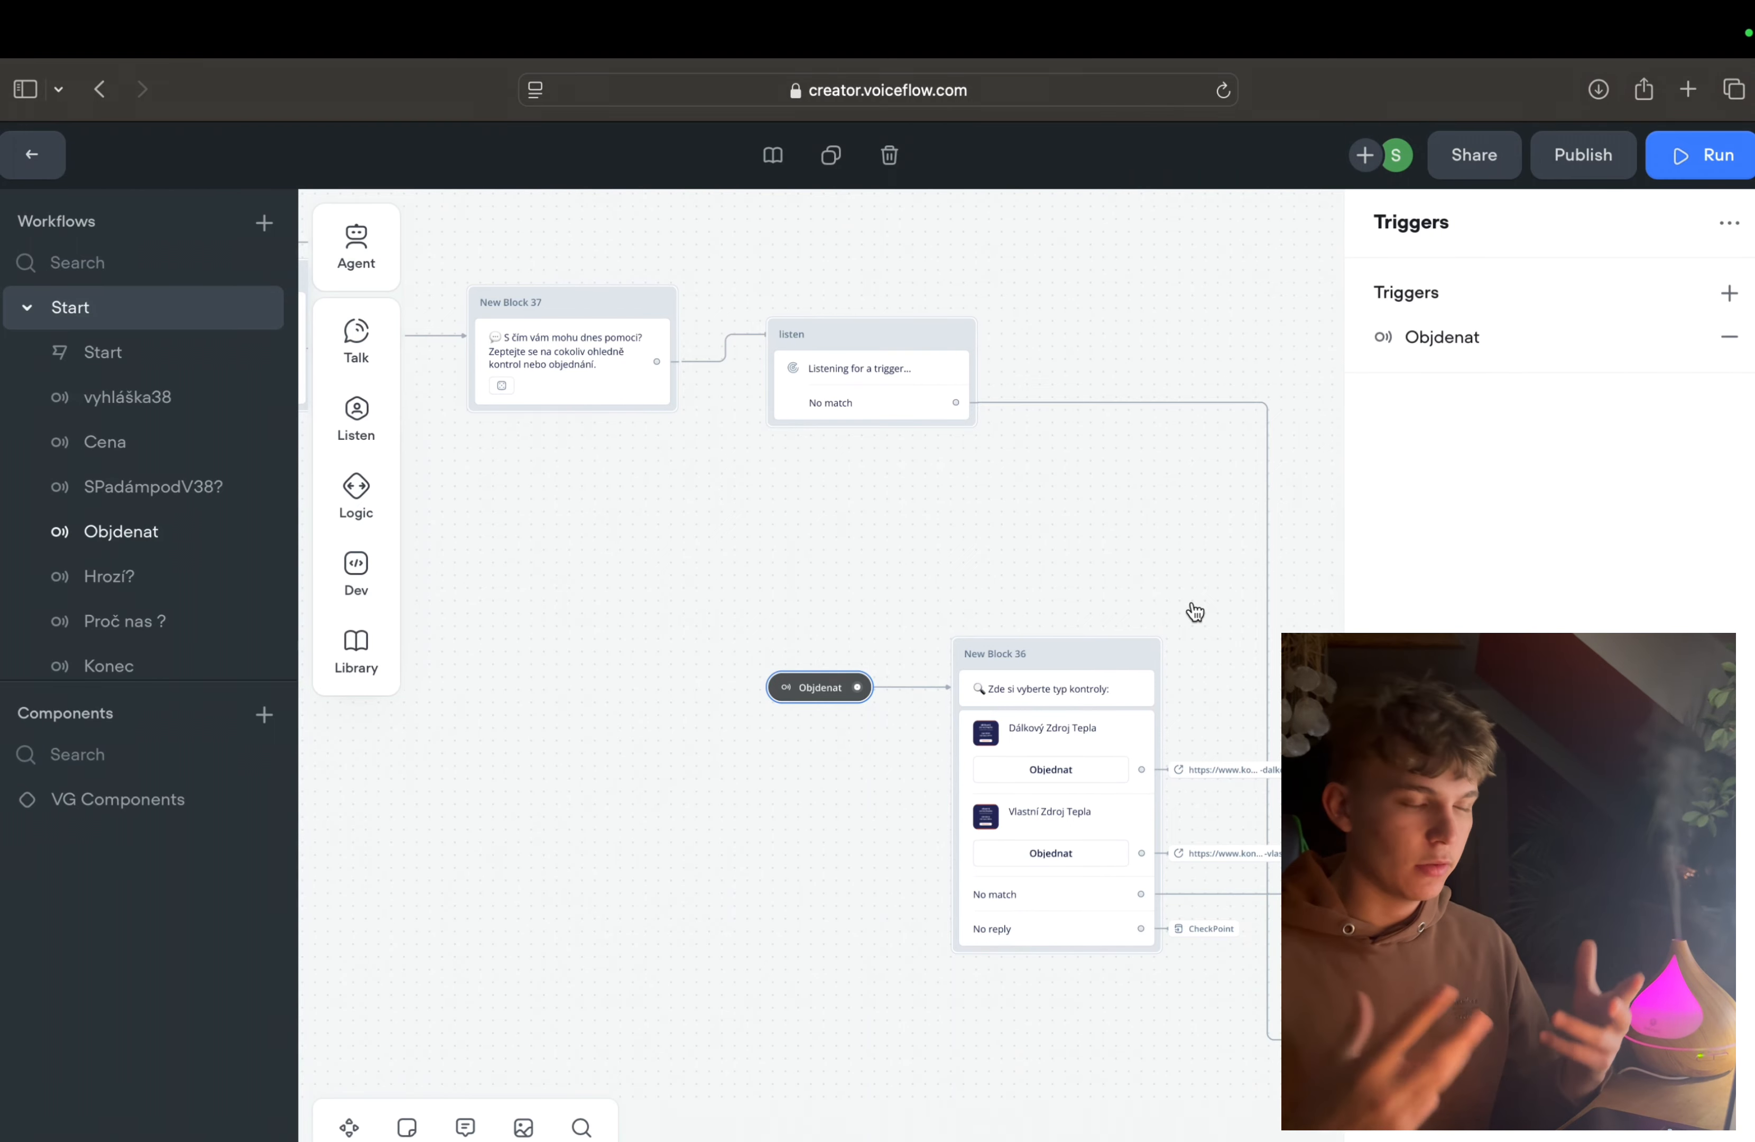
# Step: Look over how the triggers and their answer blocks are laid out across the Start workflow
pyautogui.scroll(-5, 1195, 611)
pyautogui.scroll(-1, 1195, 611)
pyautogui.hscroll(2, 1194, 612)
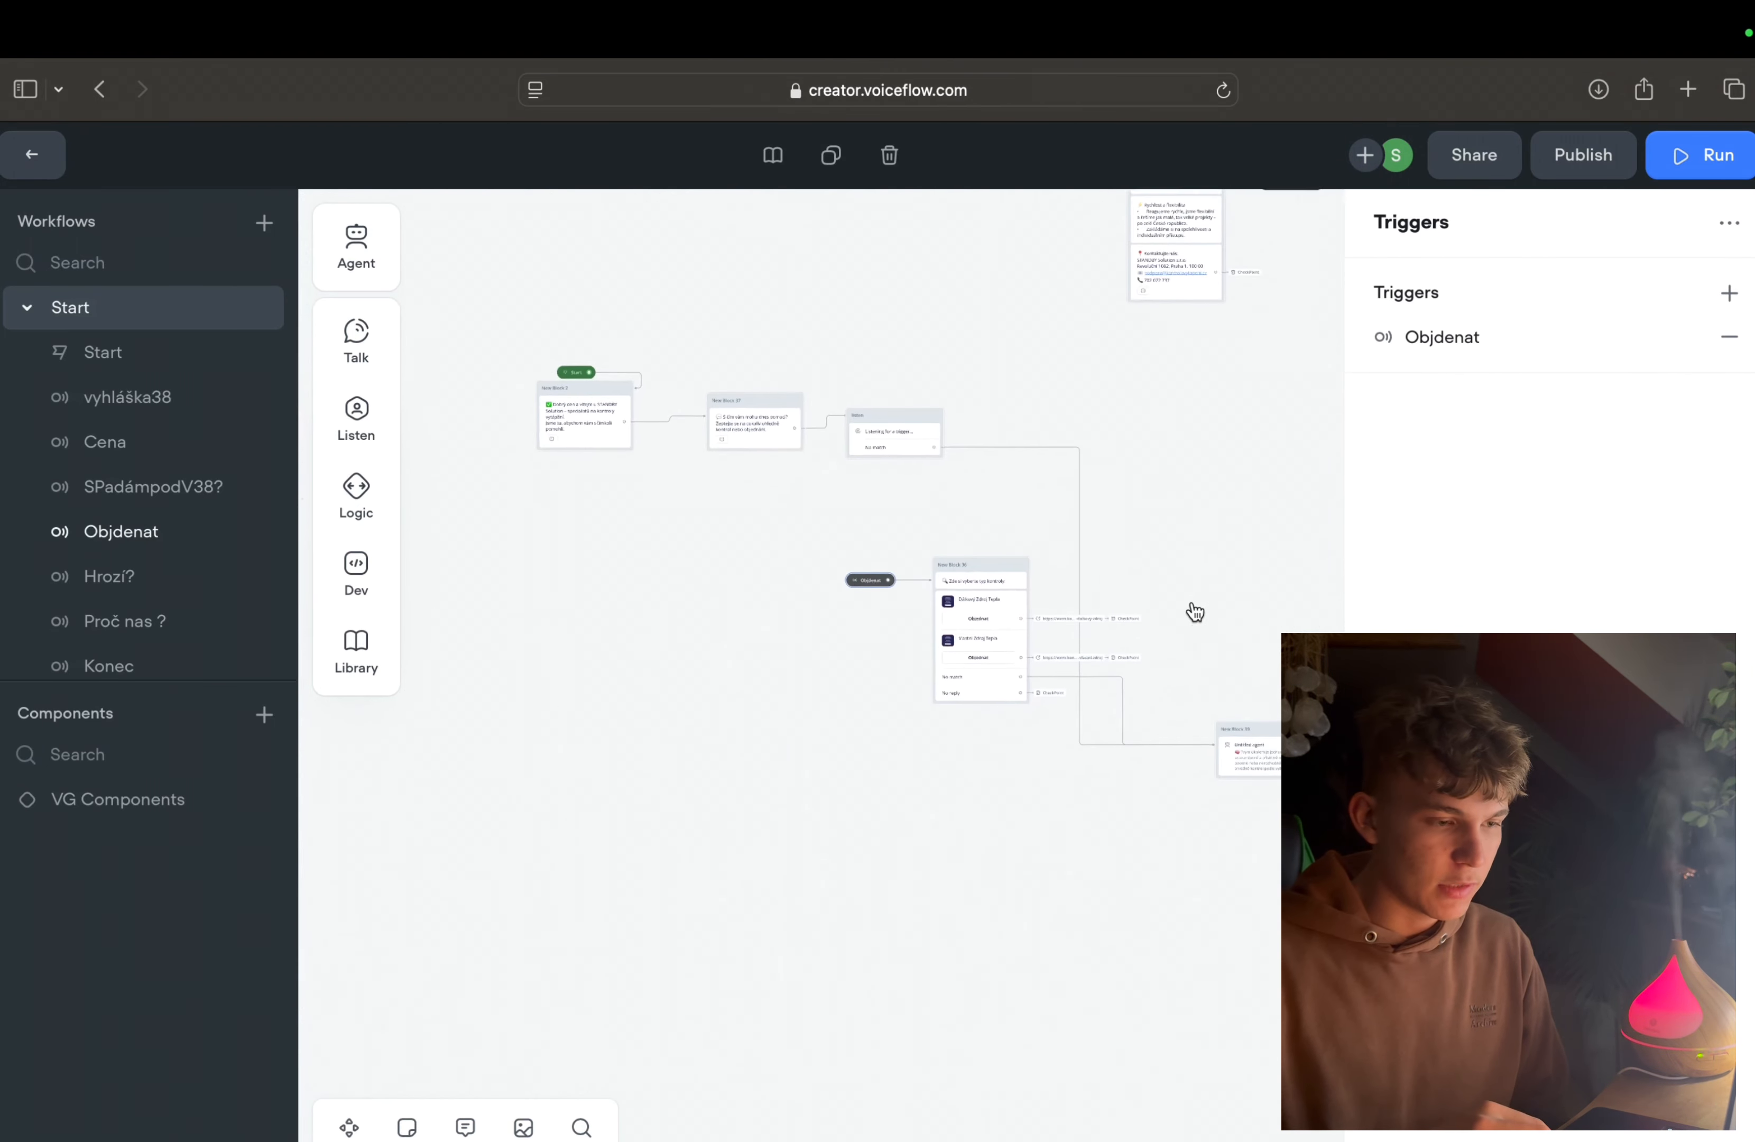
pyautogui.click(1195, 612)
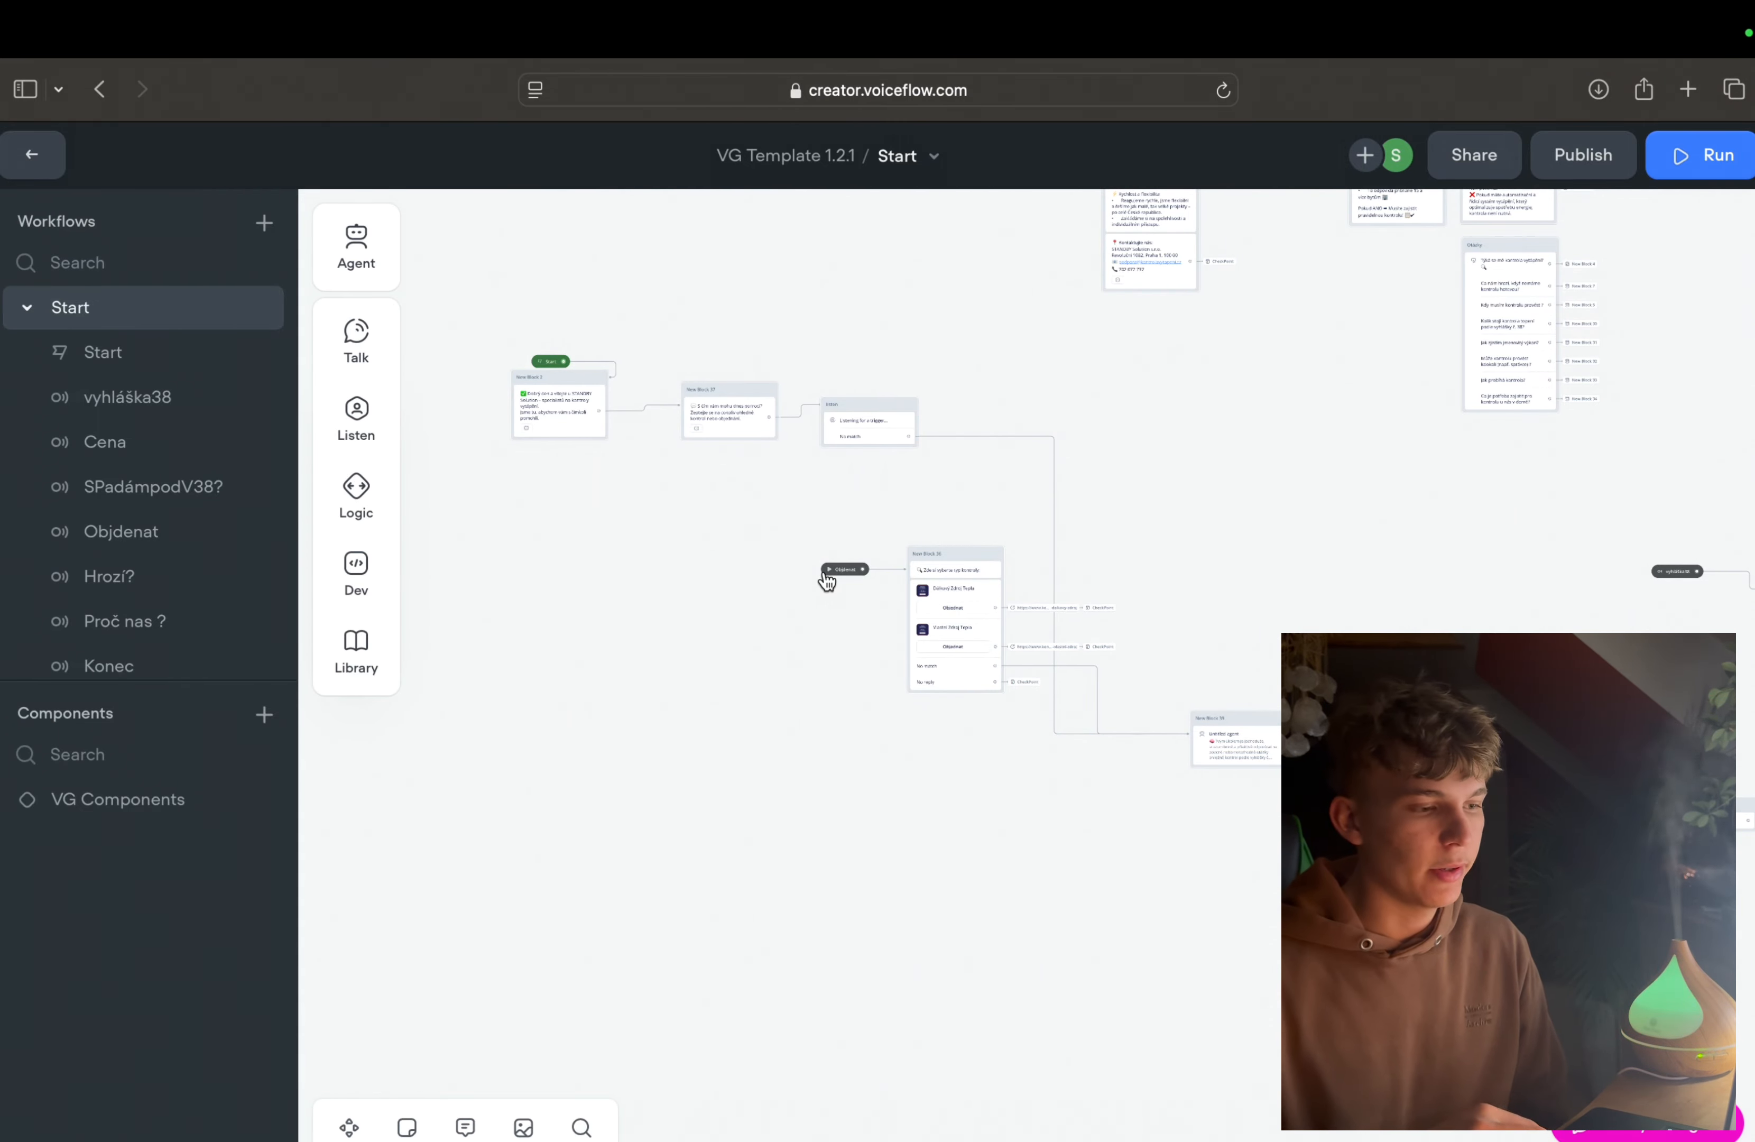
pyautogui.scroll(5, 826, 582)
pyautogui.hscroll(3, 826, 582)
pyautogui.scroll(2, 826, 582)
pyautogui.hscroll(1, 826, 582)
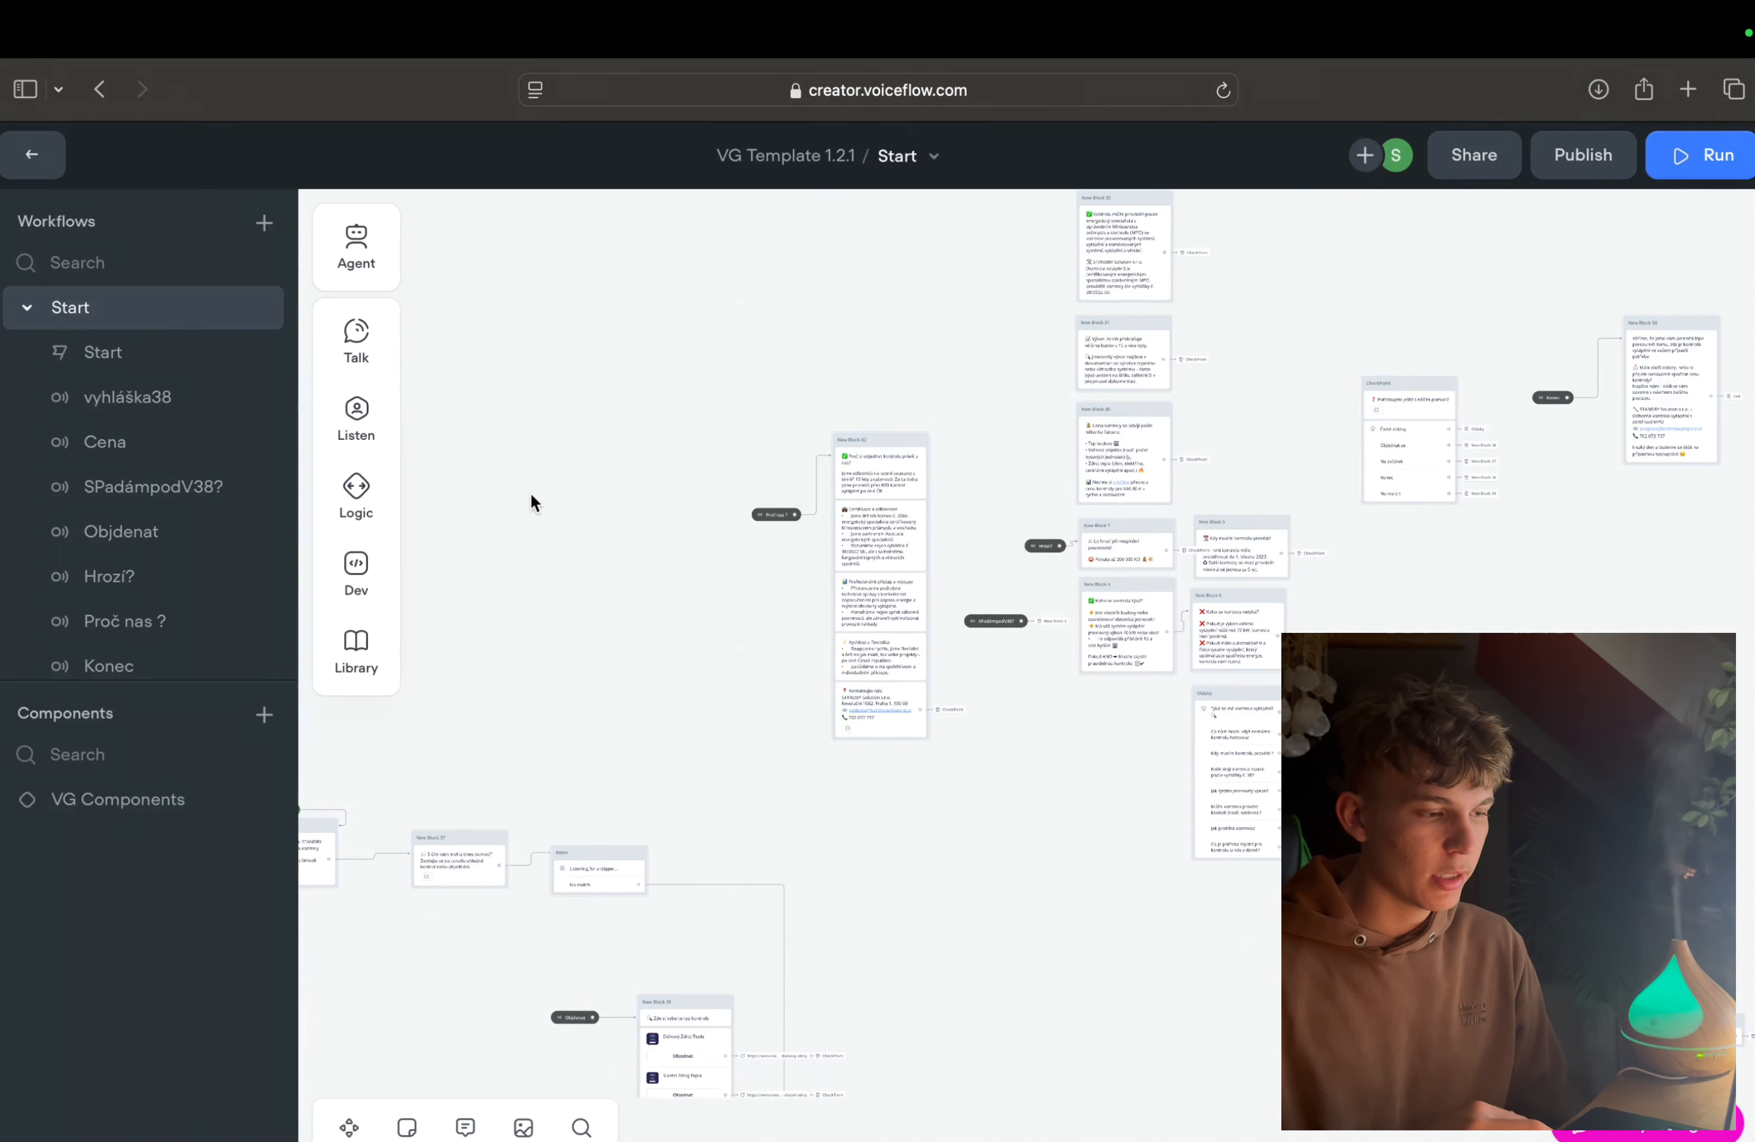
pyautogui.scroll(-1, 635, 577)
pyautogui.hscroll(-2, 636, 576)
# Step: Add an empty trigger to the canvas, view the intents it can use, and delete the trigger again
pyautogui.rightClick(728, 587)
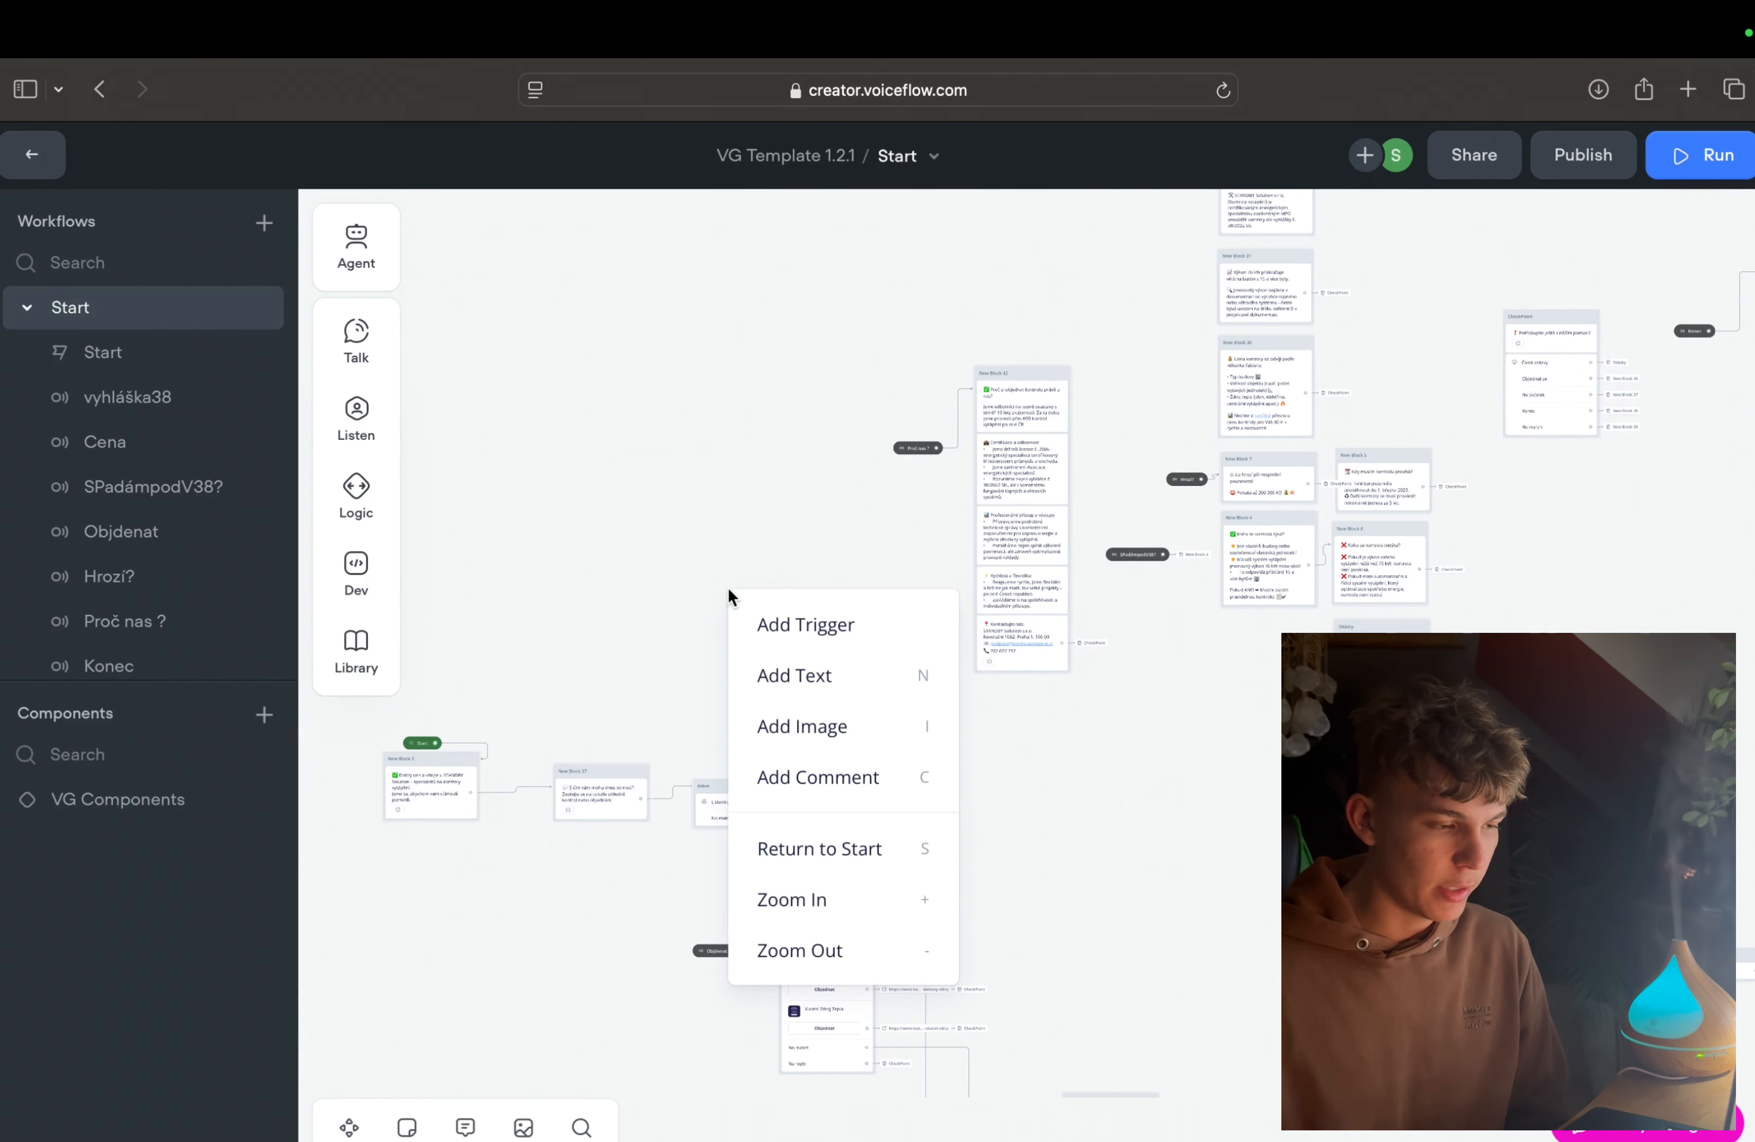
pyautogui.click(770, 624)
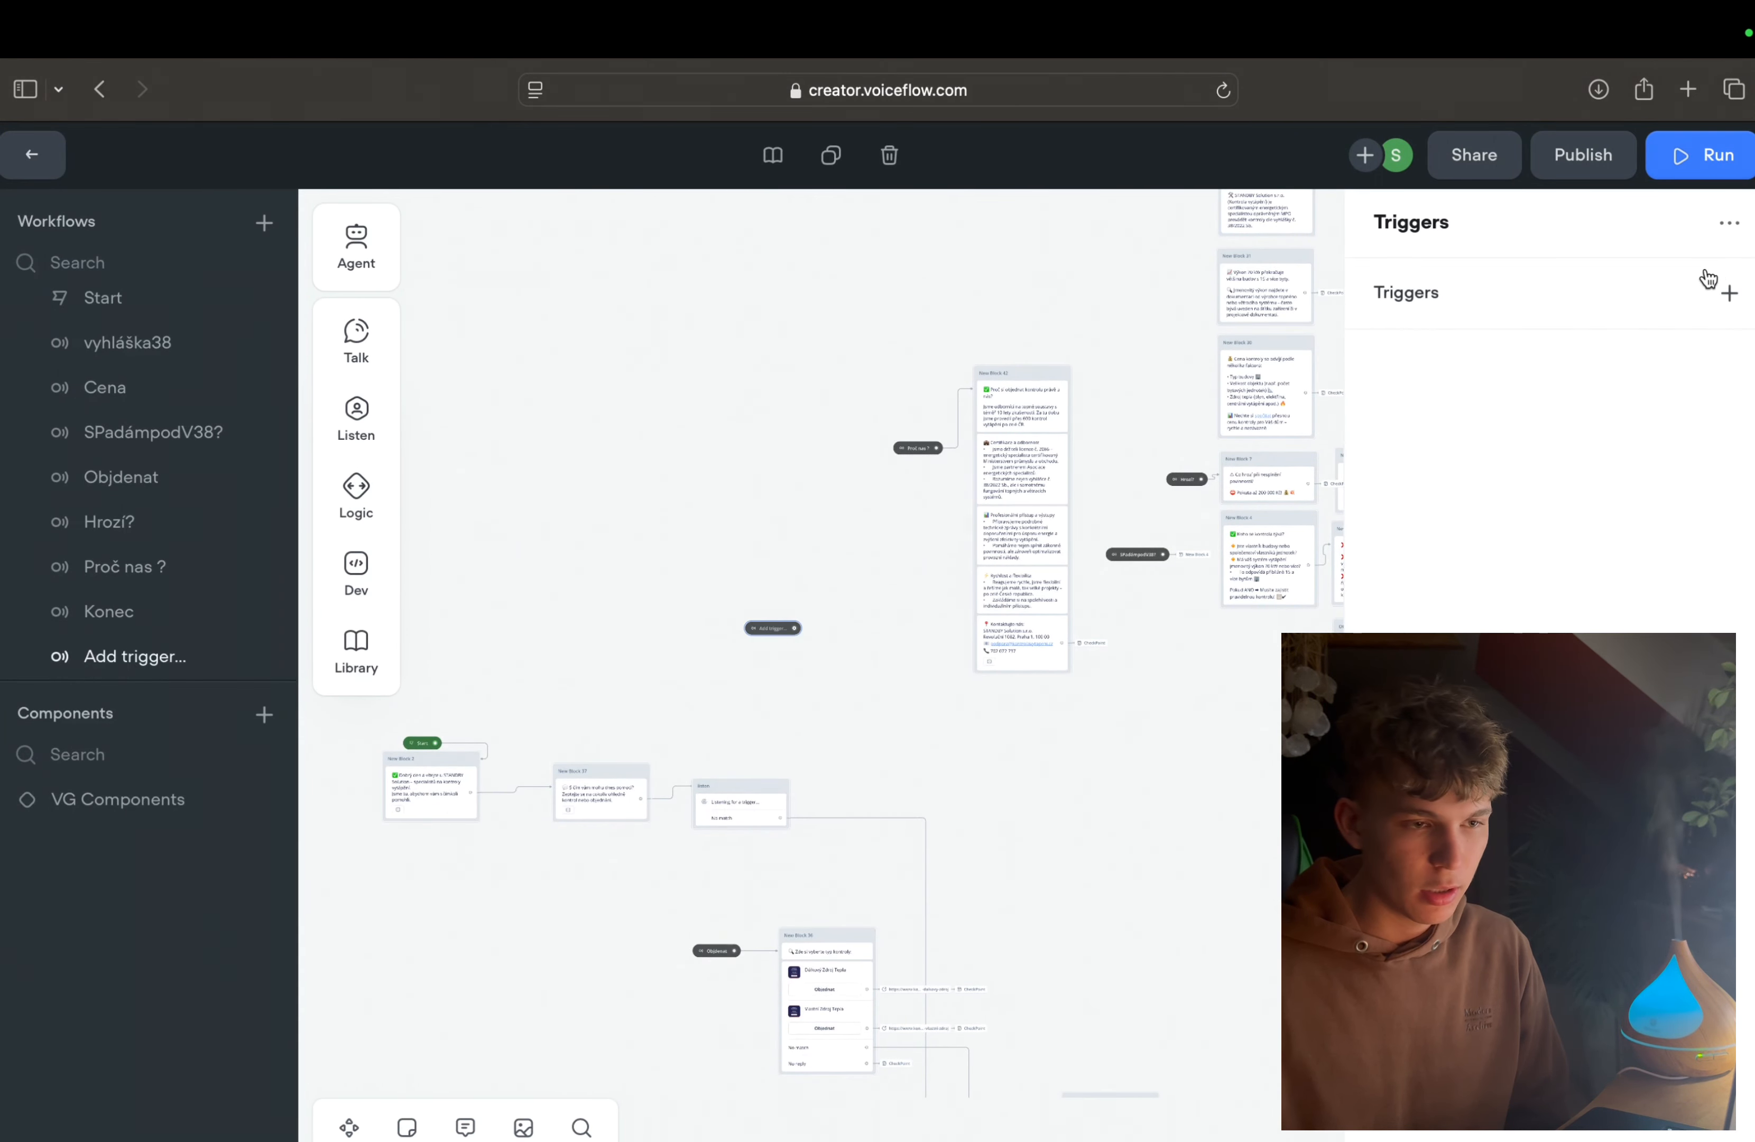
pyautogui.click(1727, 293)
pyautogui.click(1653, 339)
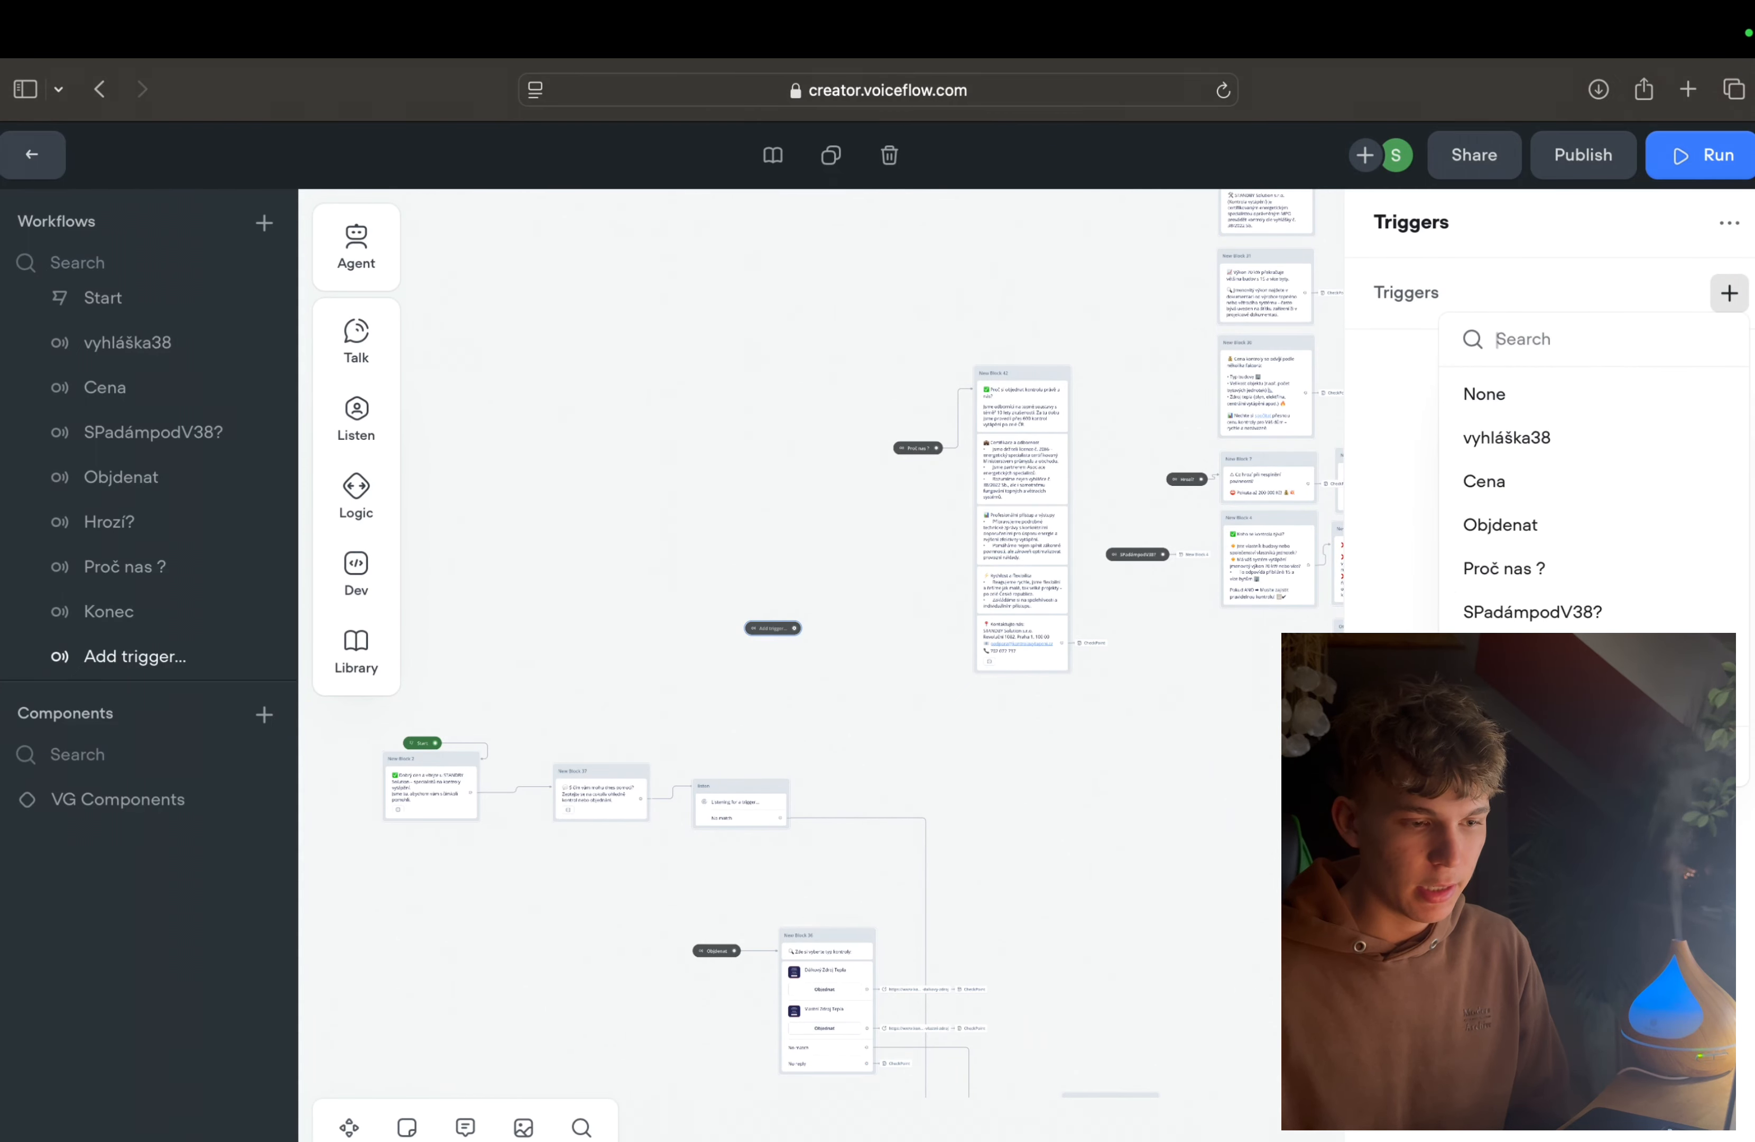
pyautogui.click(1087, 743)
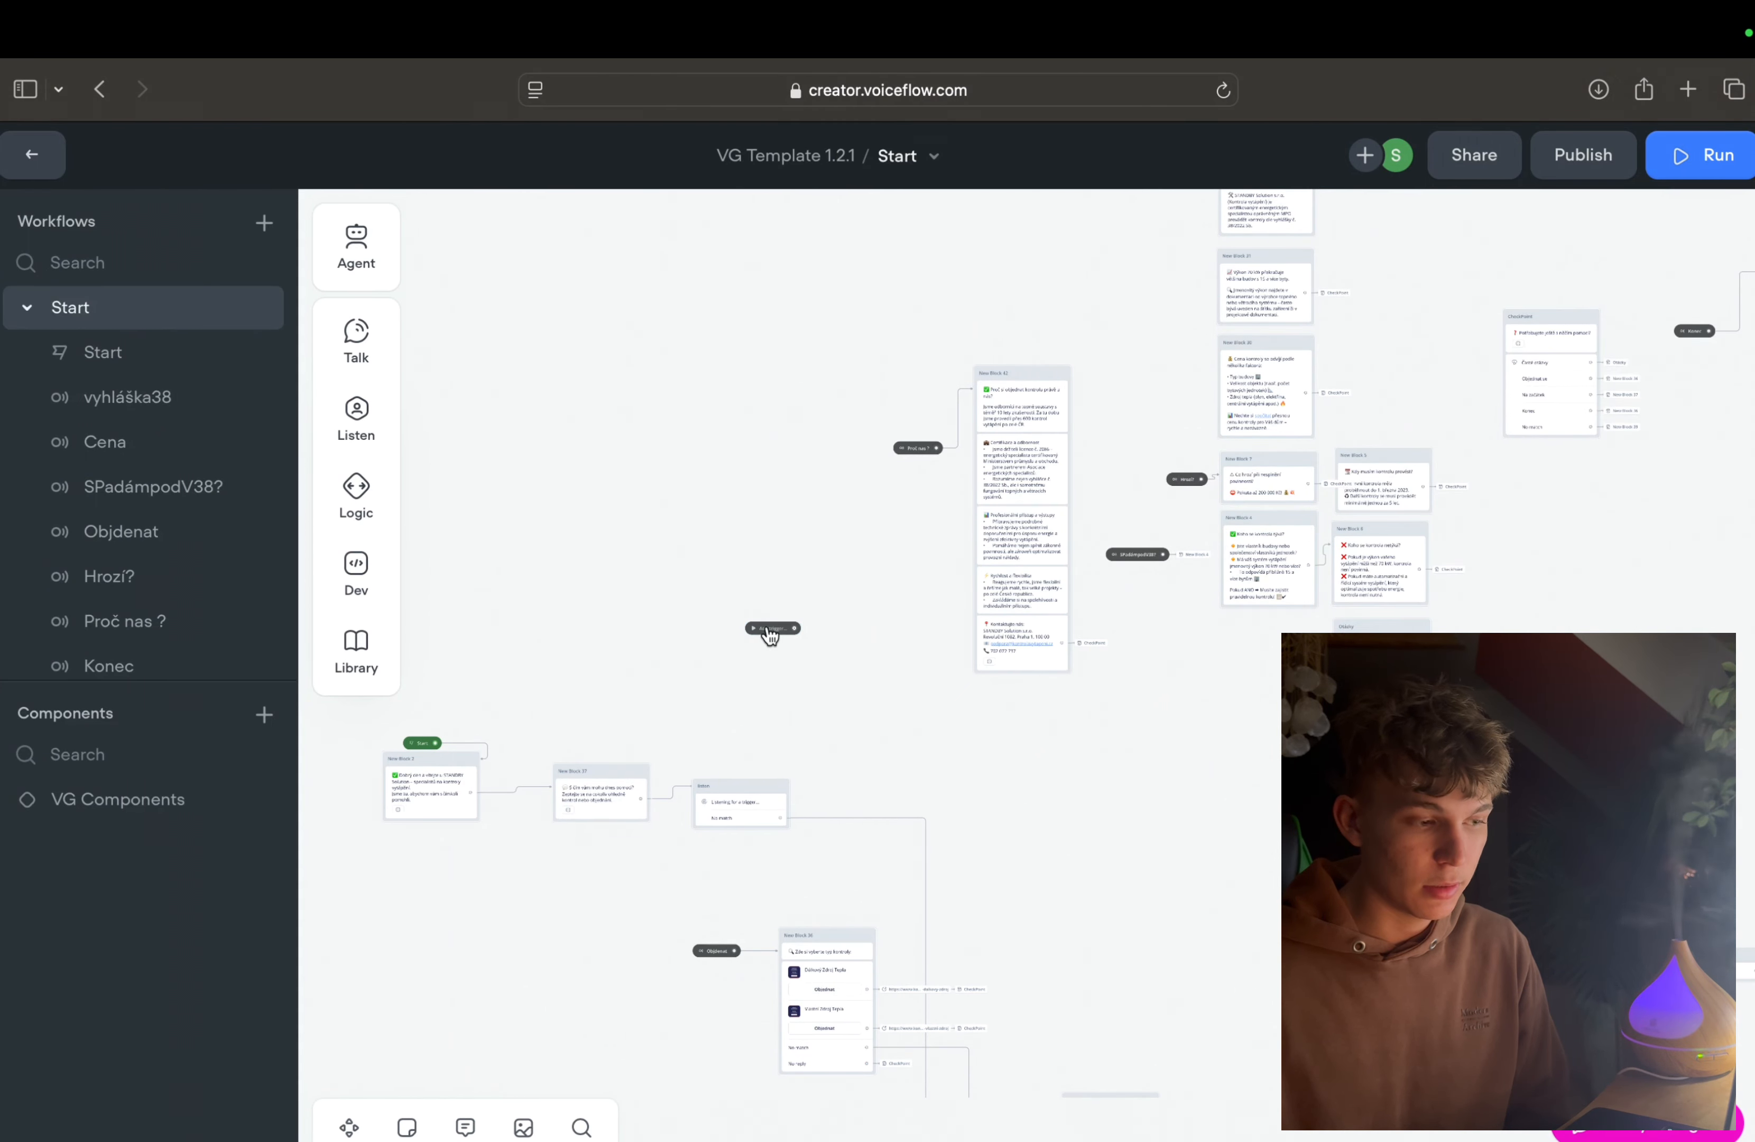
pyautogui.rightClick(771, 630)
pyautogui.click(877, 1072)
# Step: Run the prototype and send the agent the test message "Chci si objednat kontrolu"
pyautogui.scroll(-5, 795, 745)
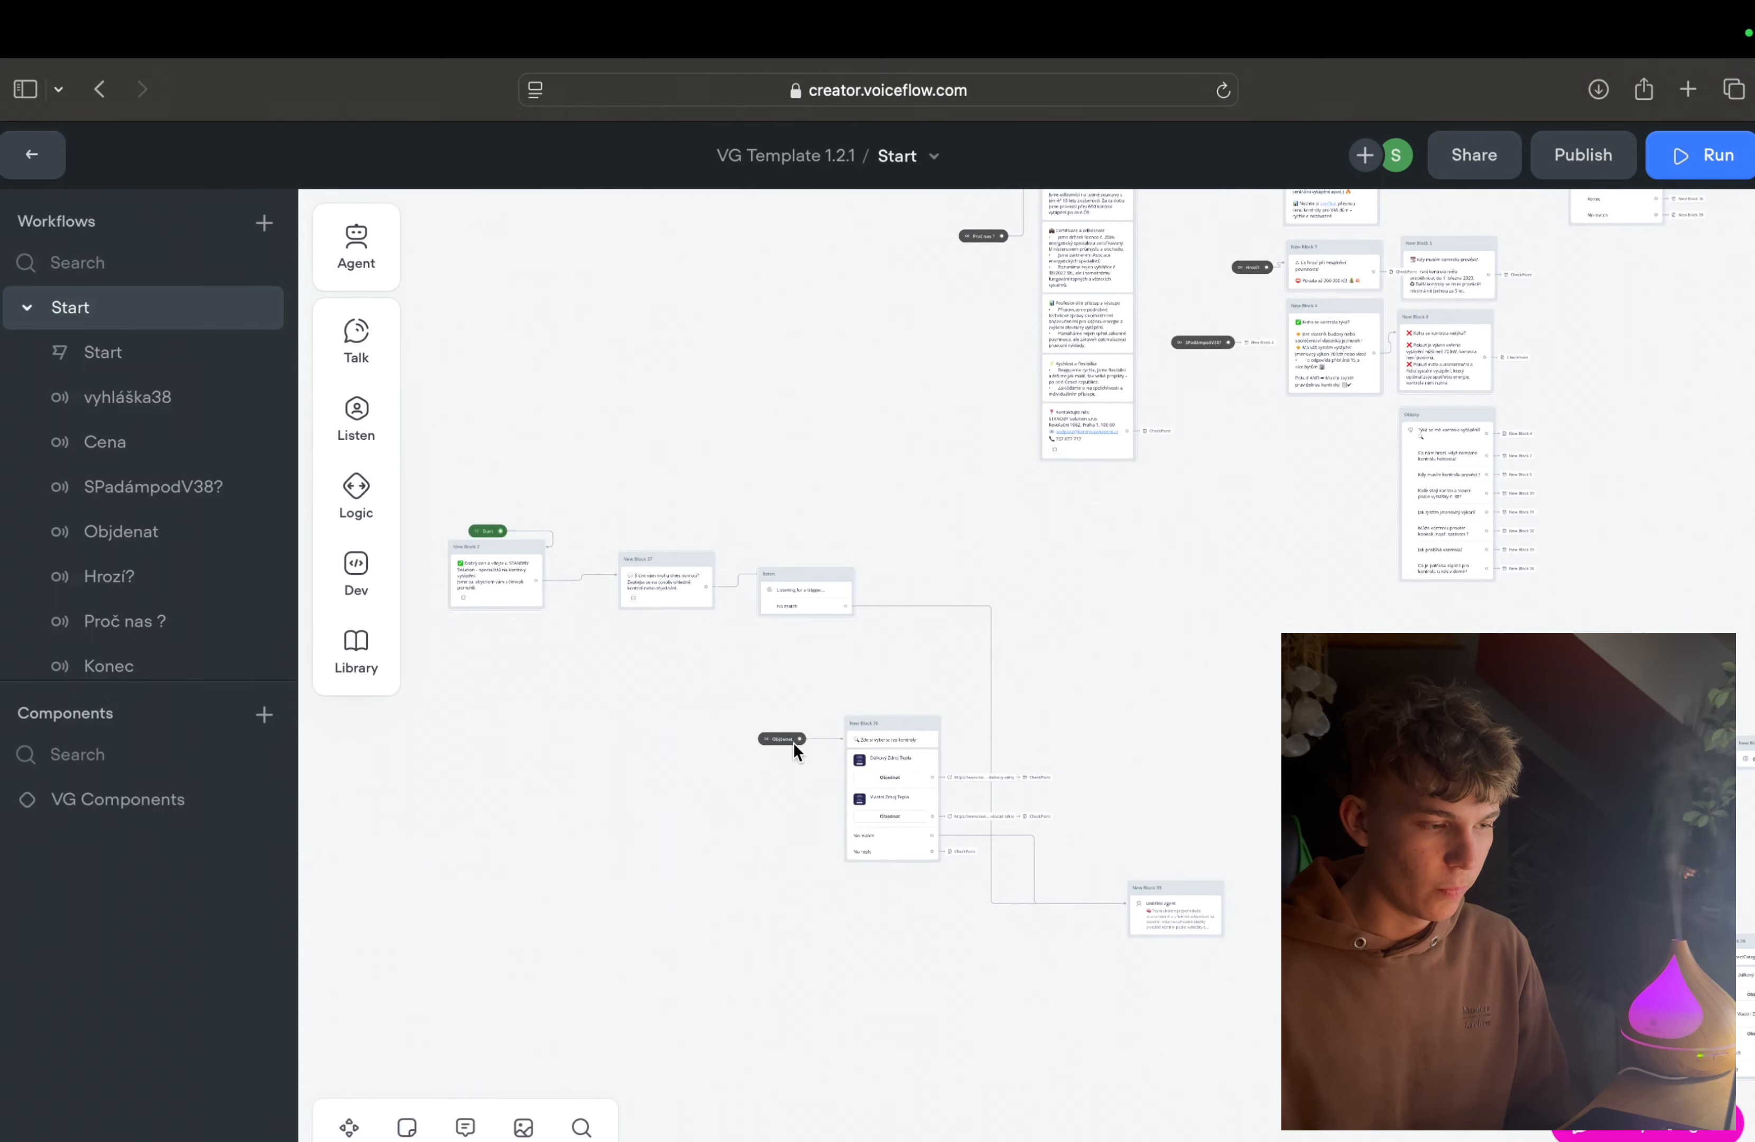
pyautogui.hscroll(-5, 792, 742)
pyautogui.scroll(4, 874, 569)
pyautogui.hscroll(5, 896, 803)
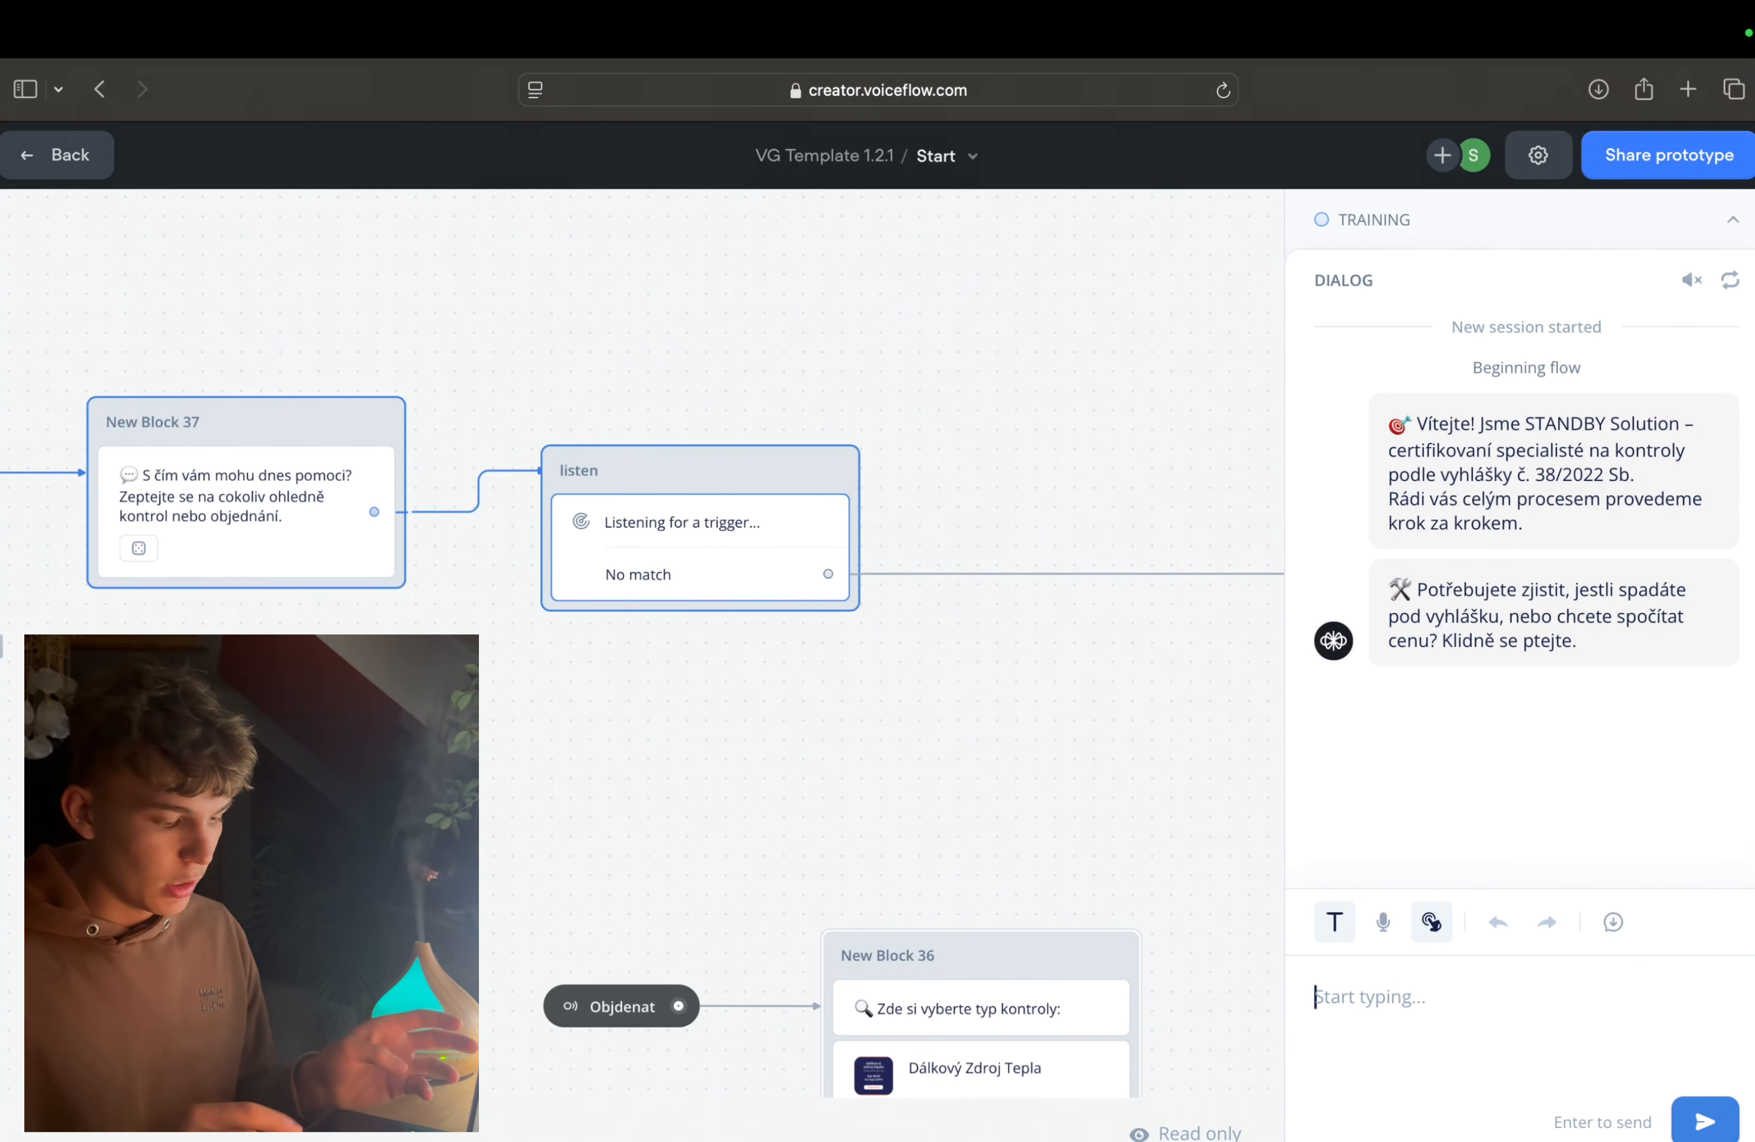
pyautogui.write('Chci si')
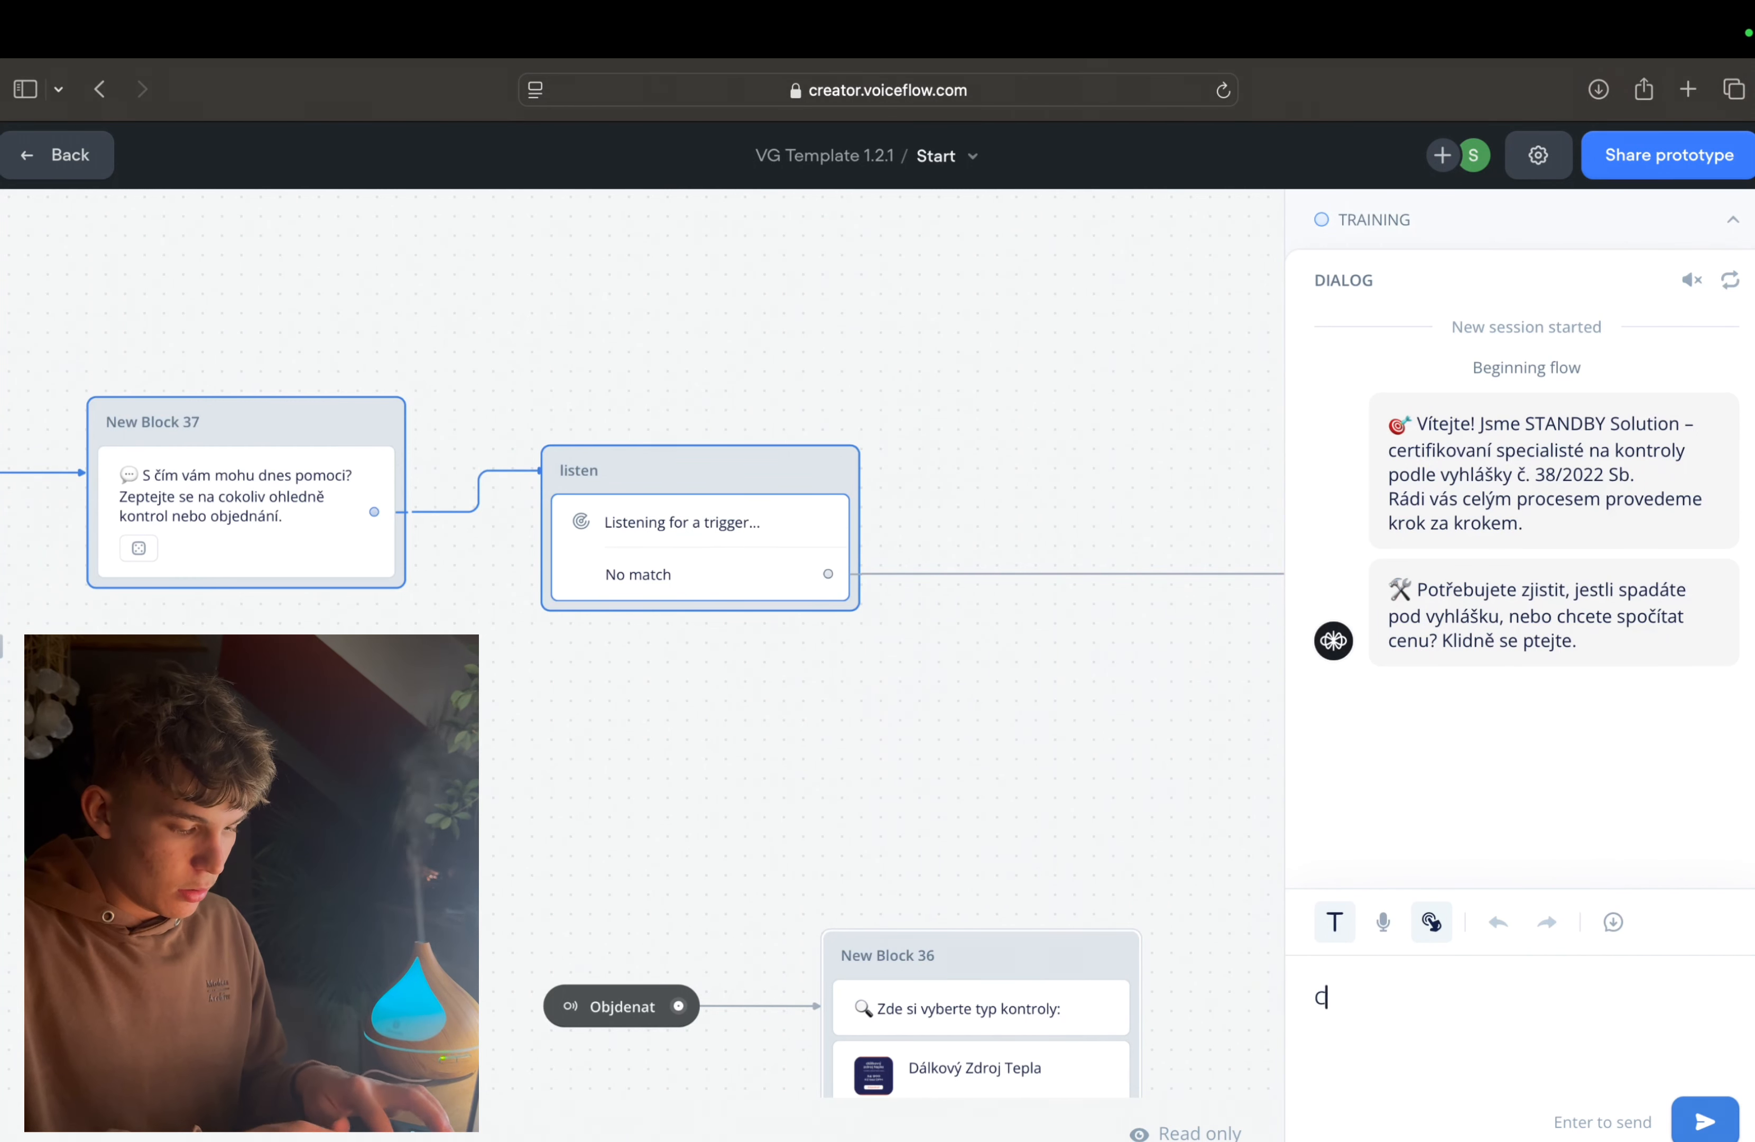
pyautogui.write(' opb')
pyautogui.press('BackSpace')
pyautogui.press('BackSpace')
pyautogui.write('bjednat kontrolu')
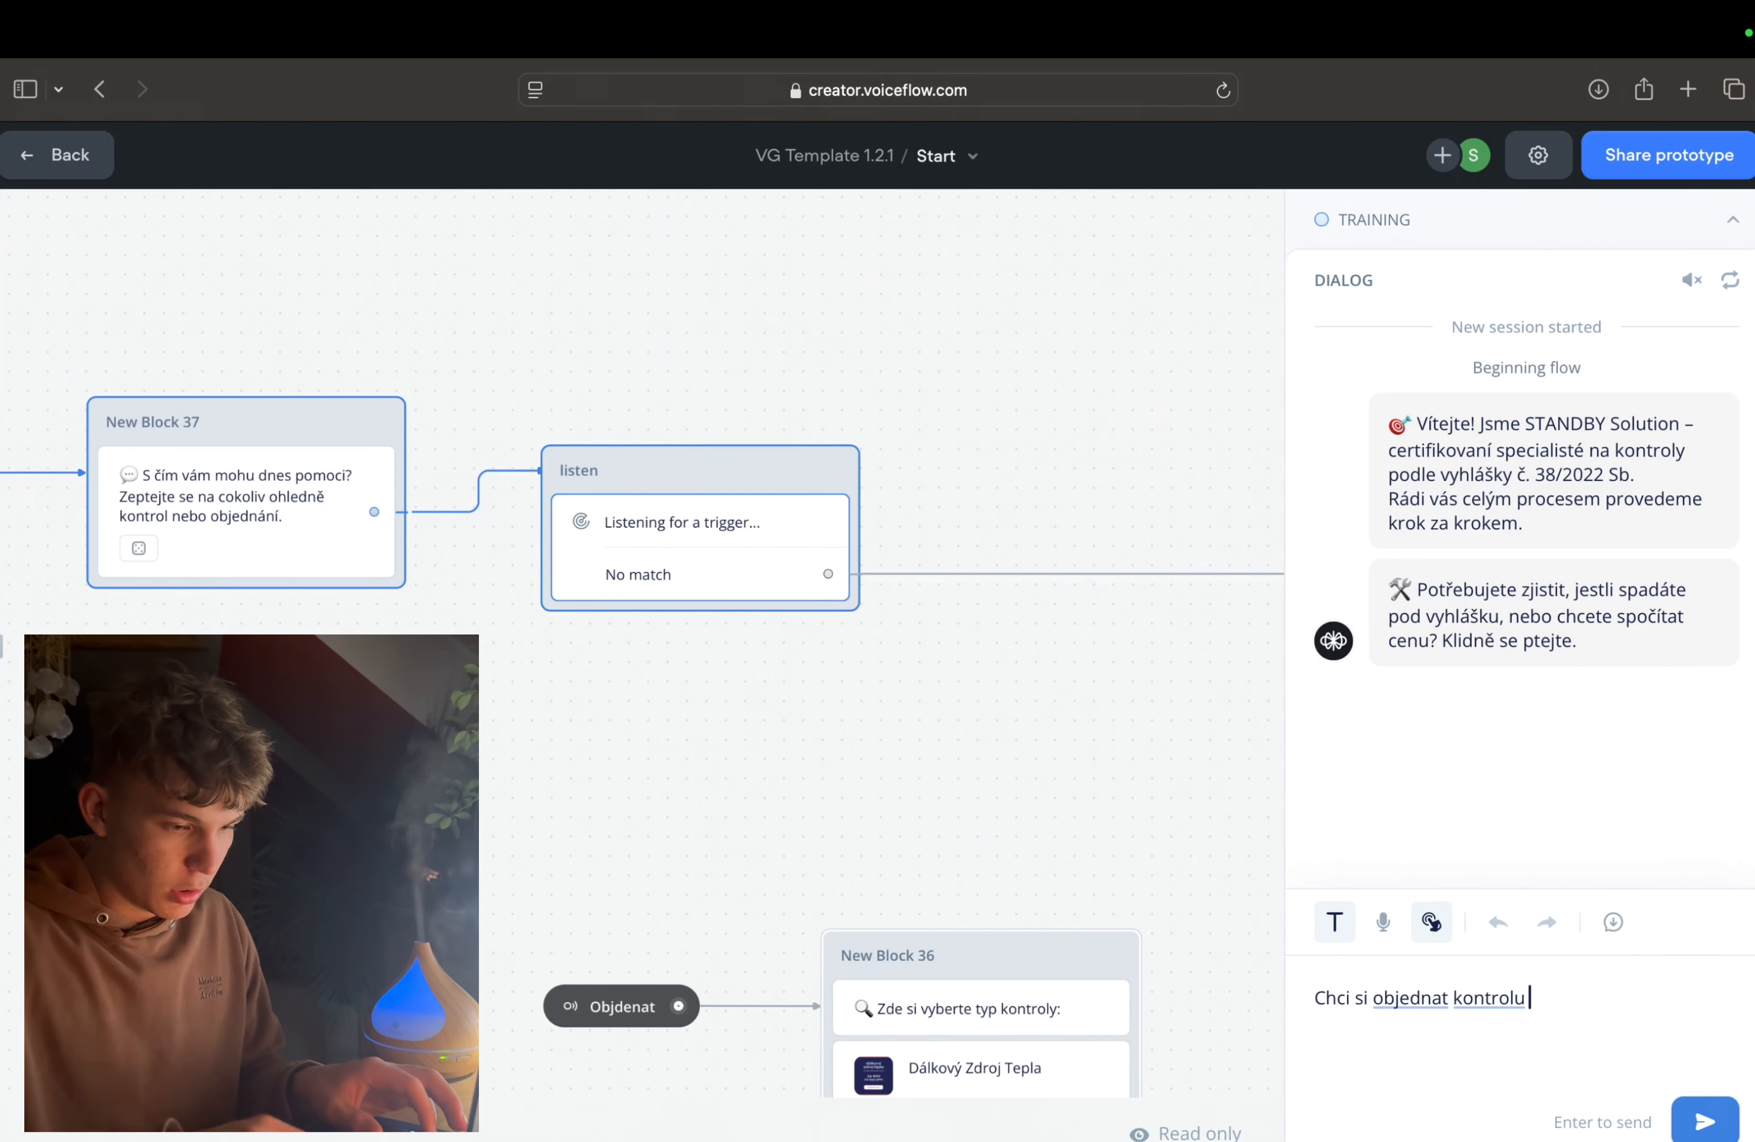
pyautogui.press('Return')
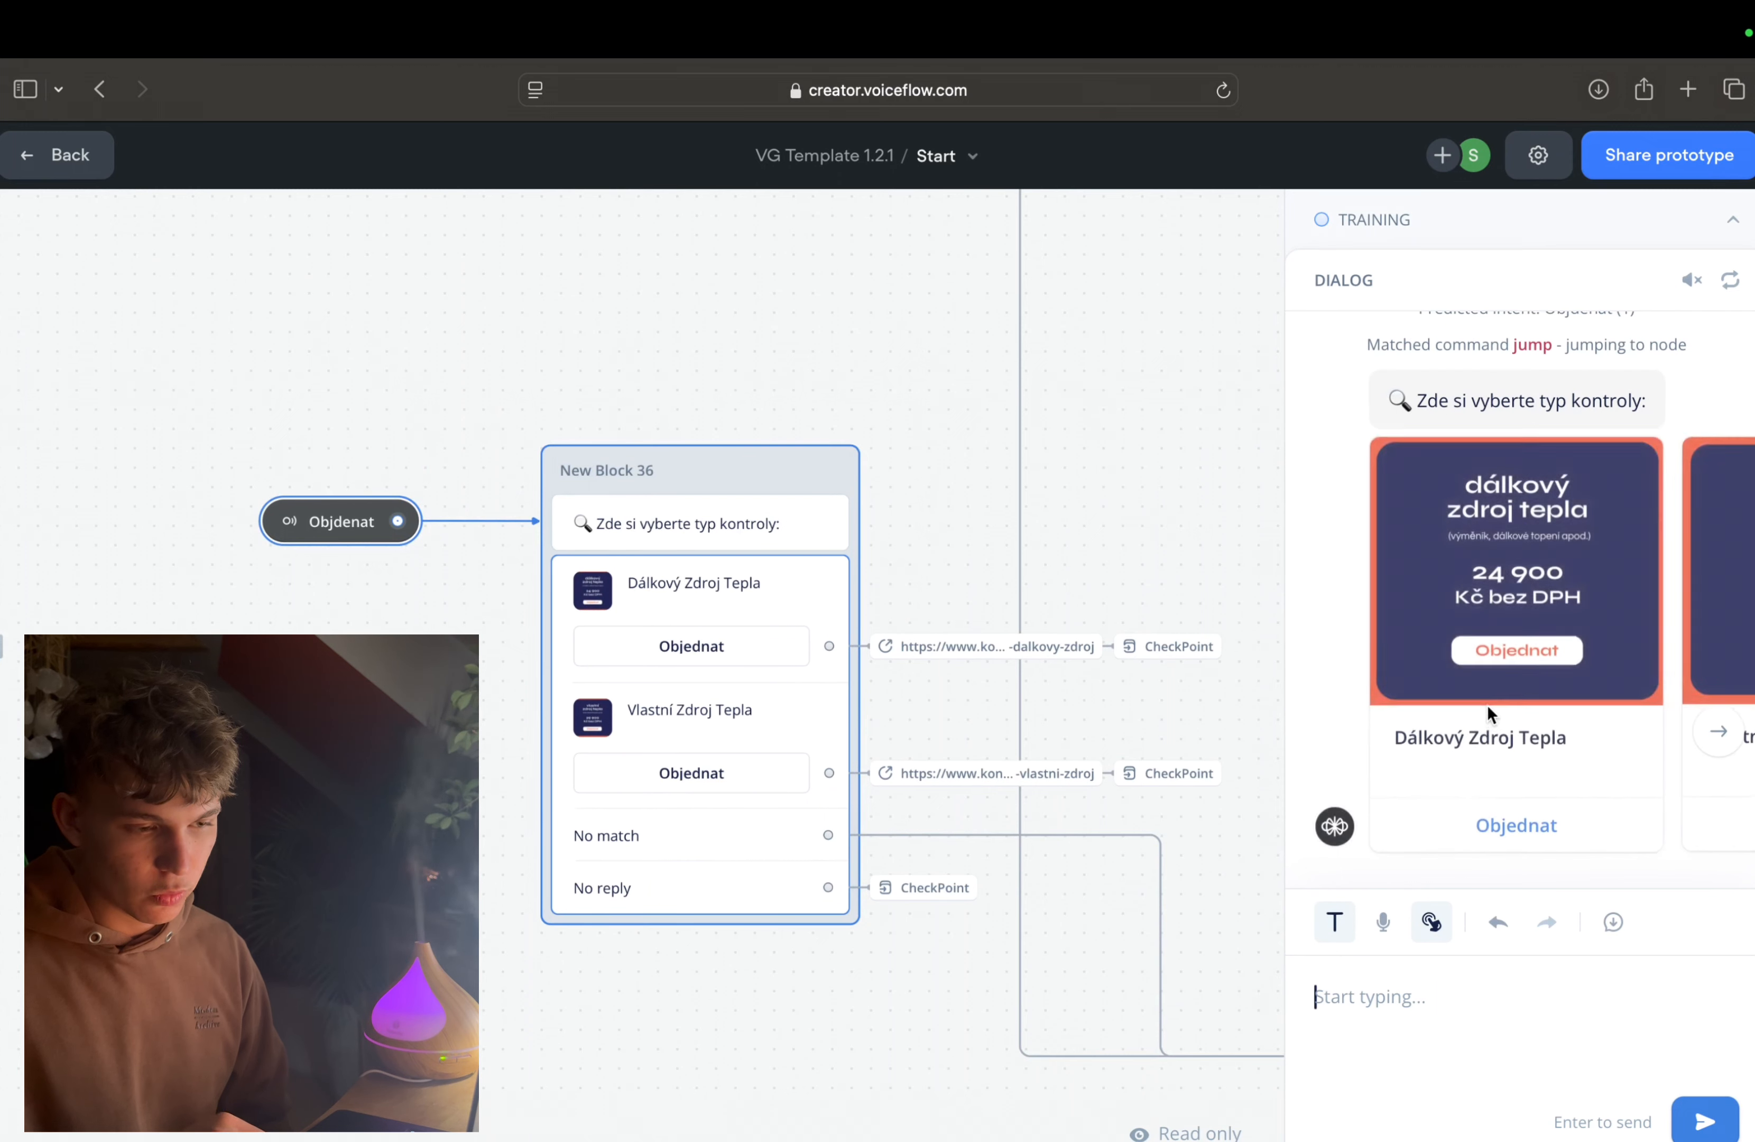
# Step: Examine the agent's reply, browsing the carousel to the Vlastní Zdroj Tepla card and back to Dálkový Zdroj Tepla
pyautogui.scroll(3, 1490, 456)
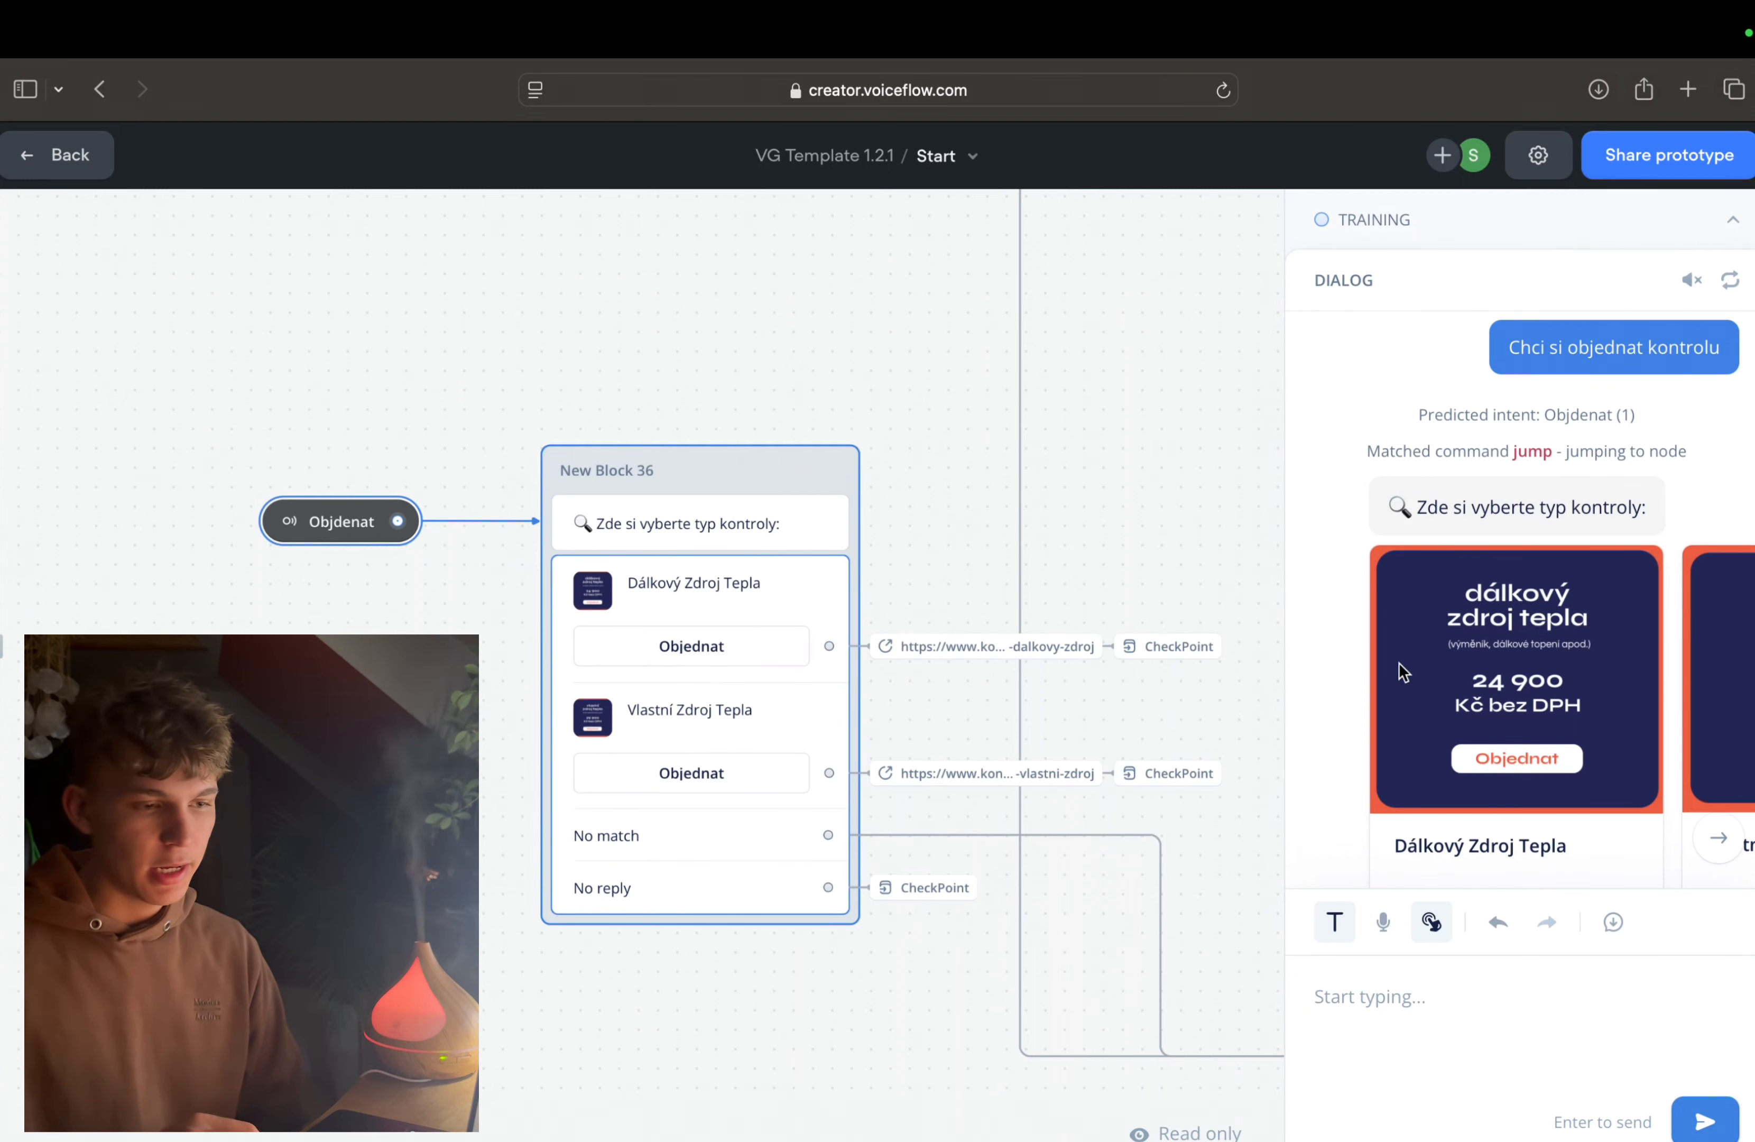
pyautogui.scroll(-1, 1408, 467)
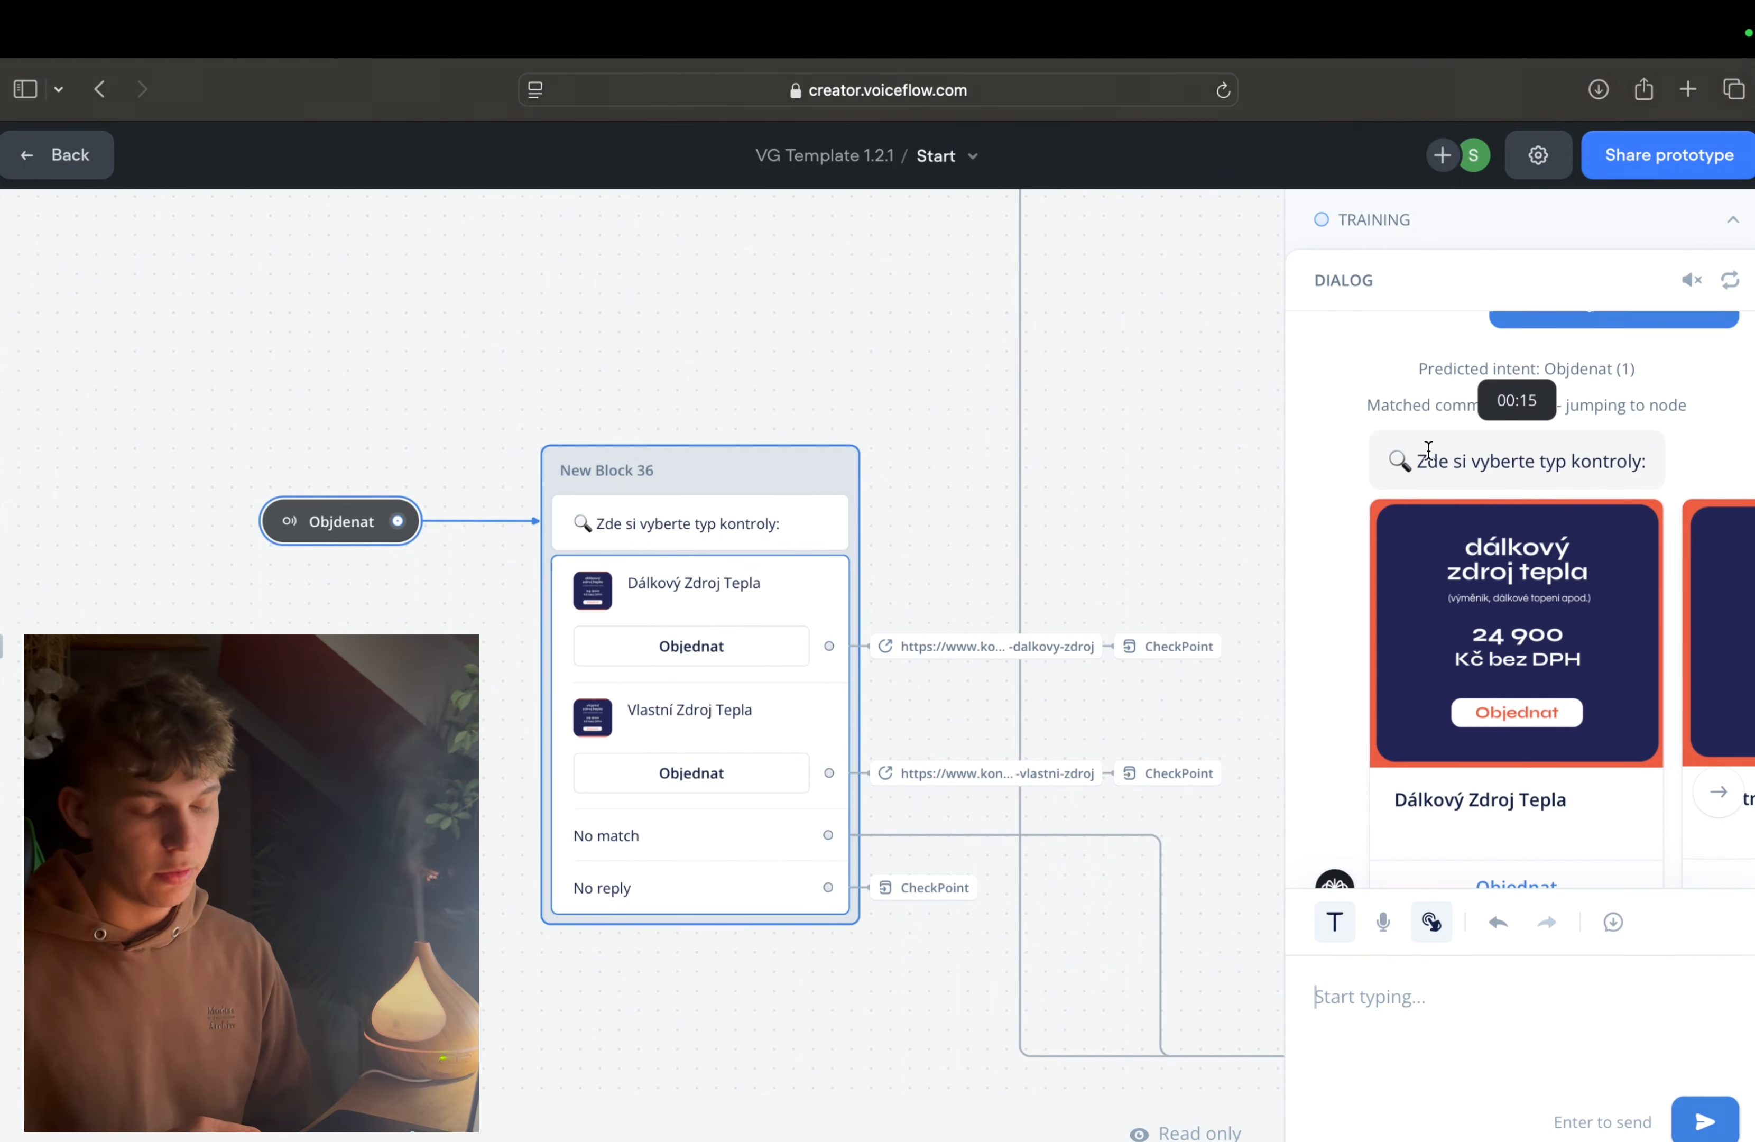
pyautogui.scroll(-3, 1416, 460)
pyautogui.click(1718, 667)
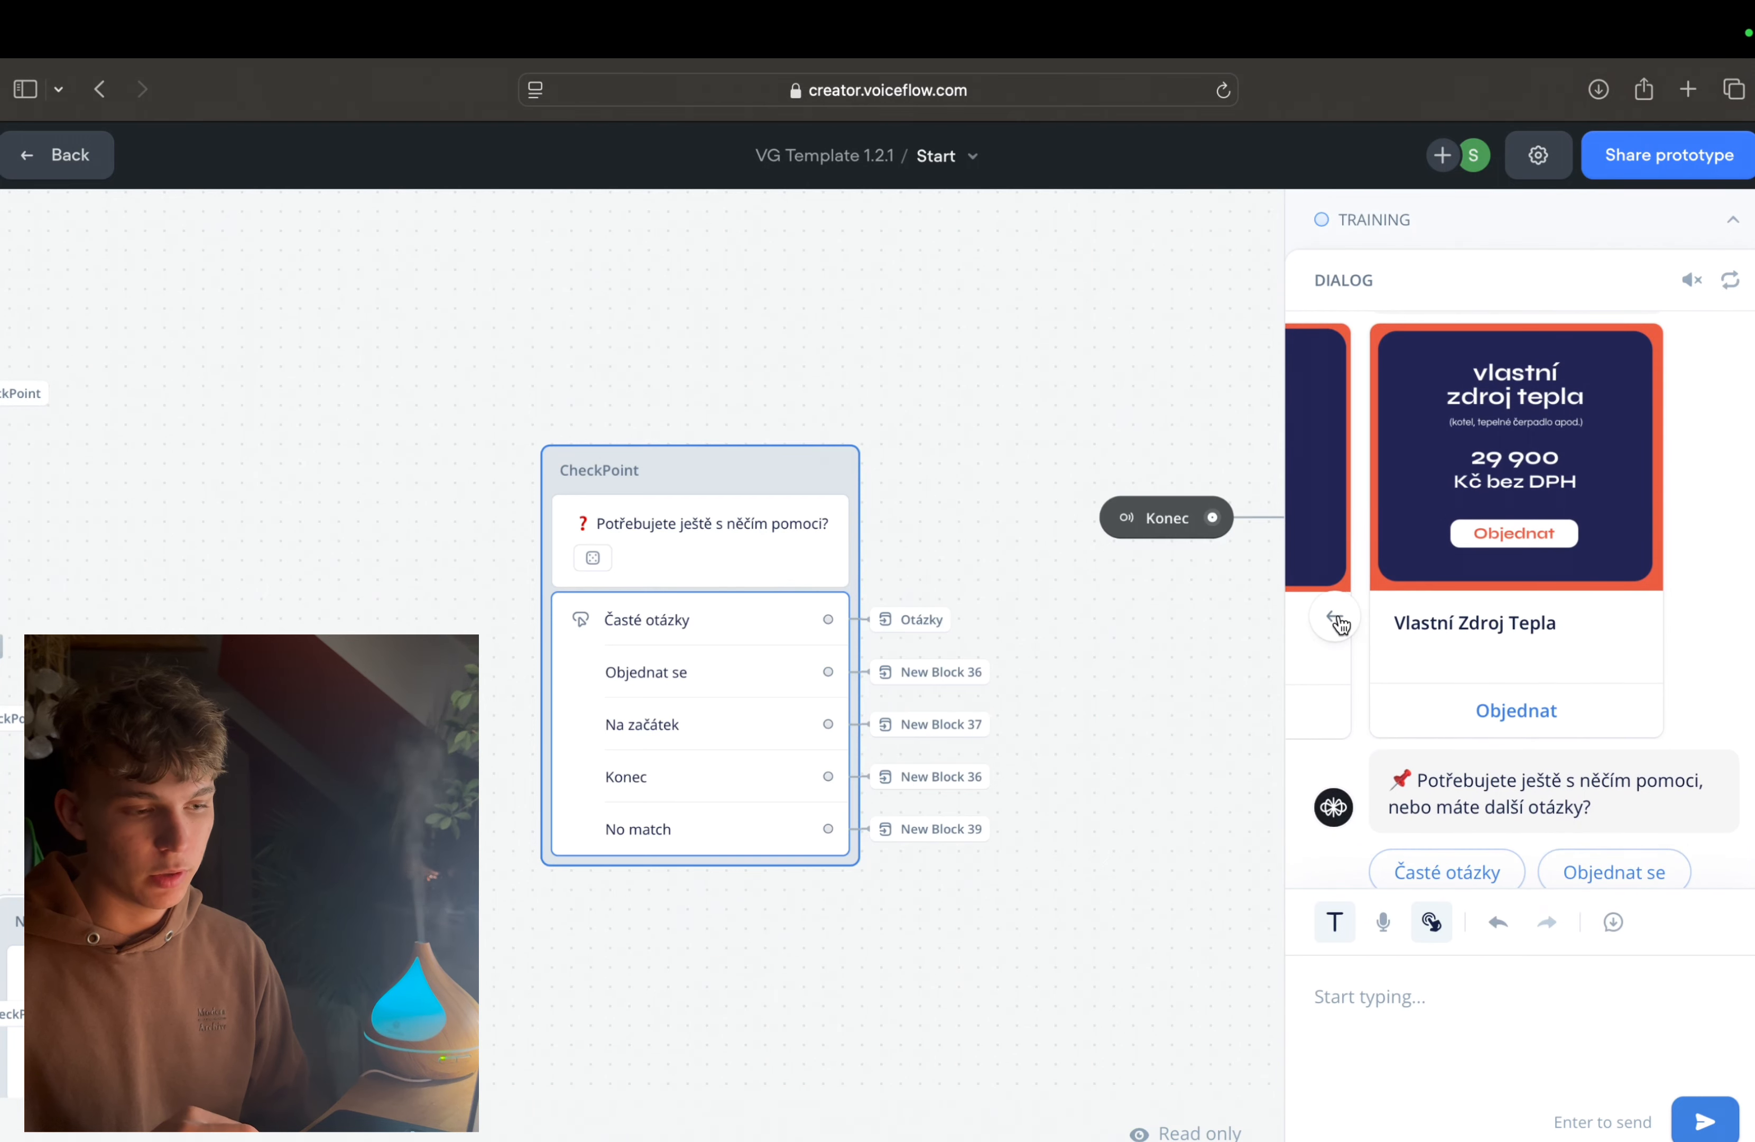
pyautogui.click(1337, 618)
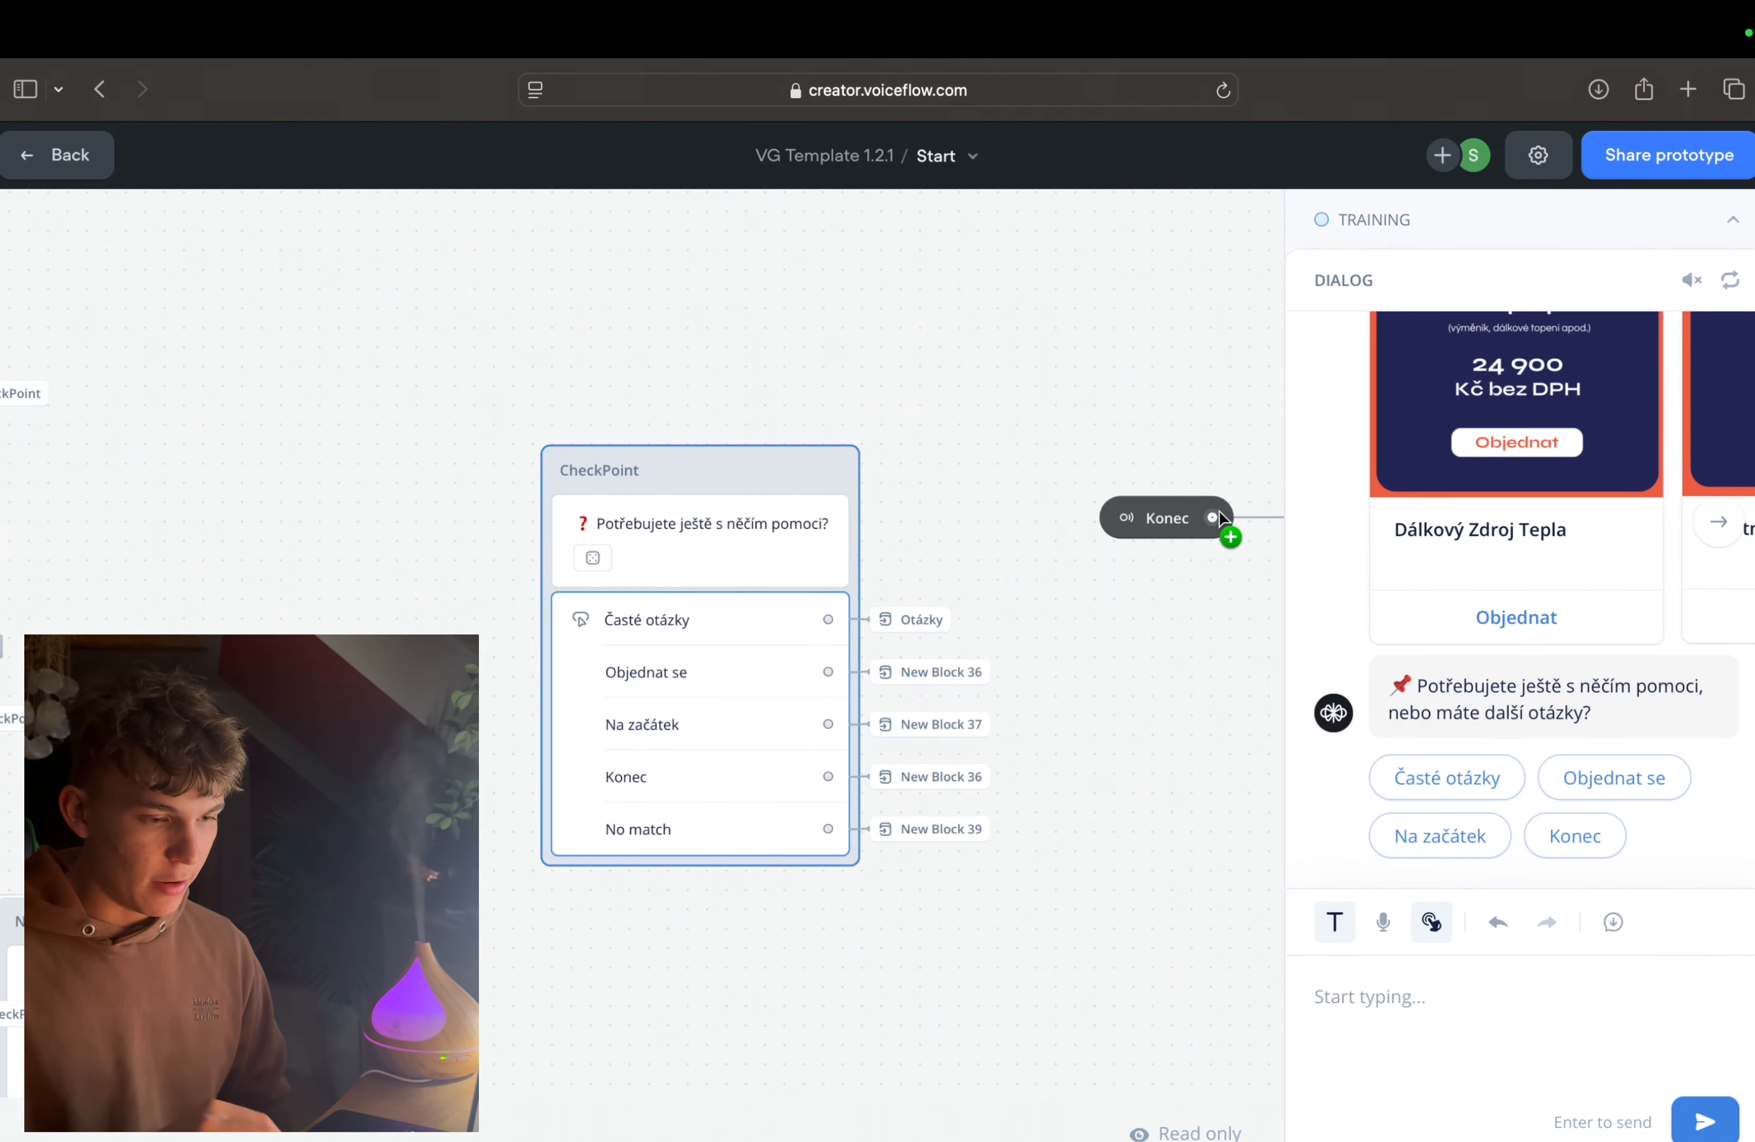
# Step: Trace the conversation path on the canvas between the opening blocks, New Block 36 and the CheckPoint block
pyautogui.hscroll(-10, 1218, 512)
pyautogui.scroll(-7, 1219, 512)
pyautogui.scroll(-5, 1218, 514)
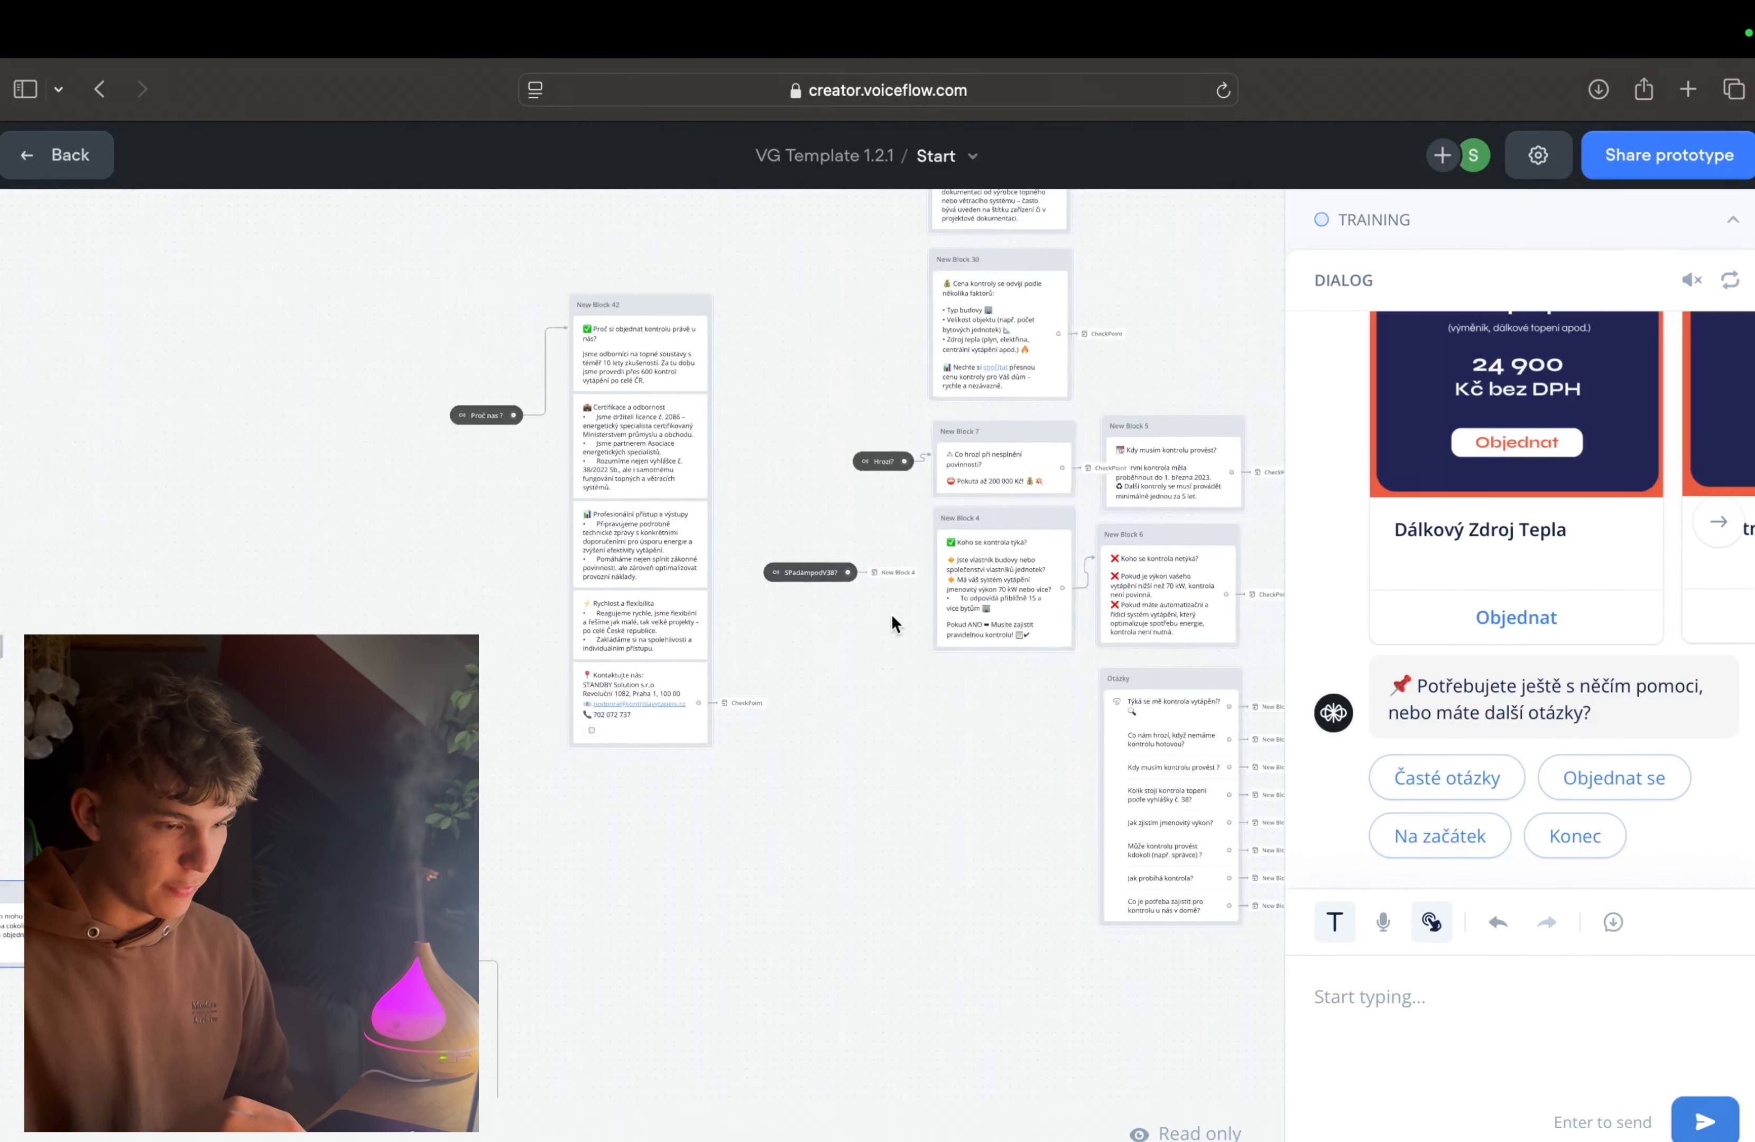
pyautogui.scroll(-7, 892, 617)
pyautogui.hscroll(-3, 892, 616)
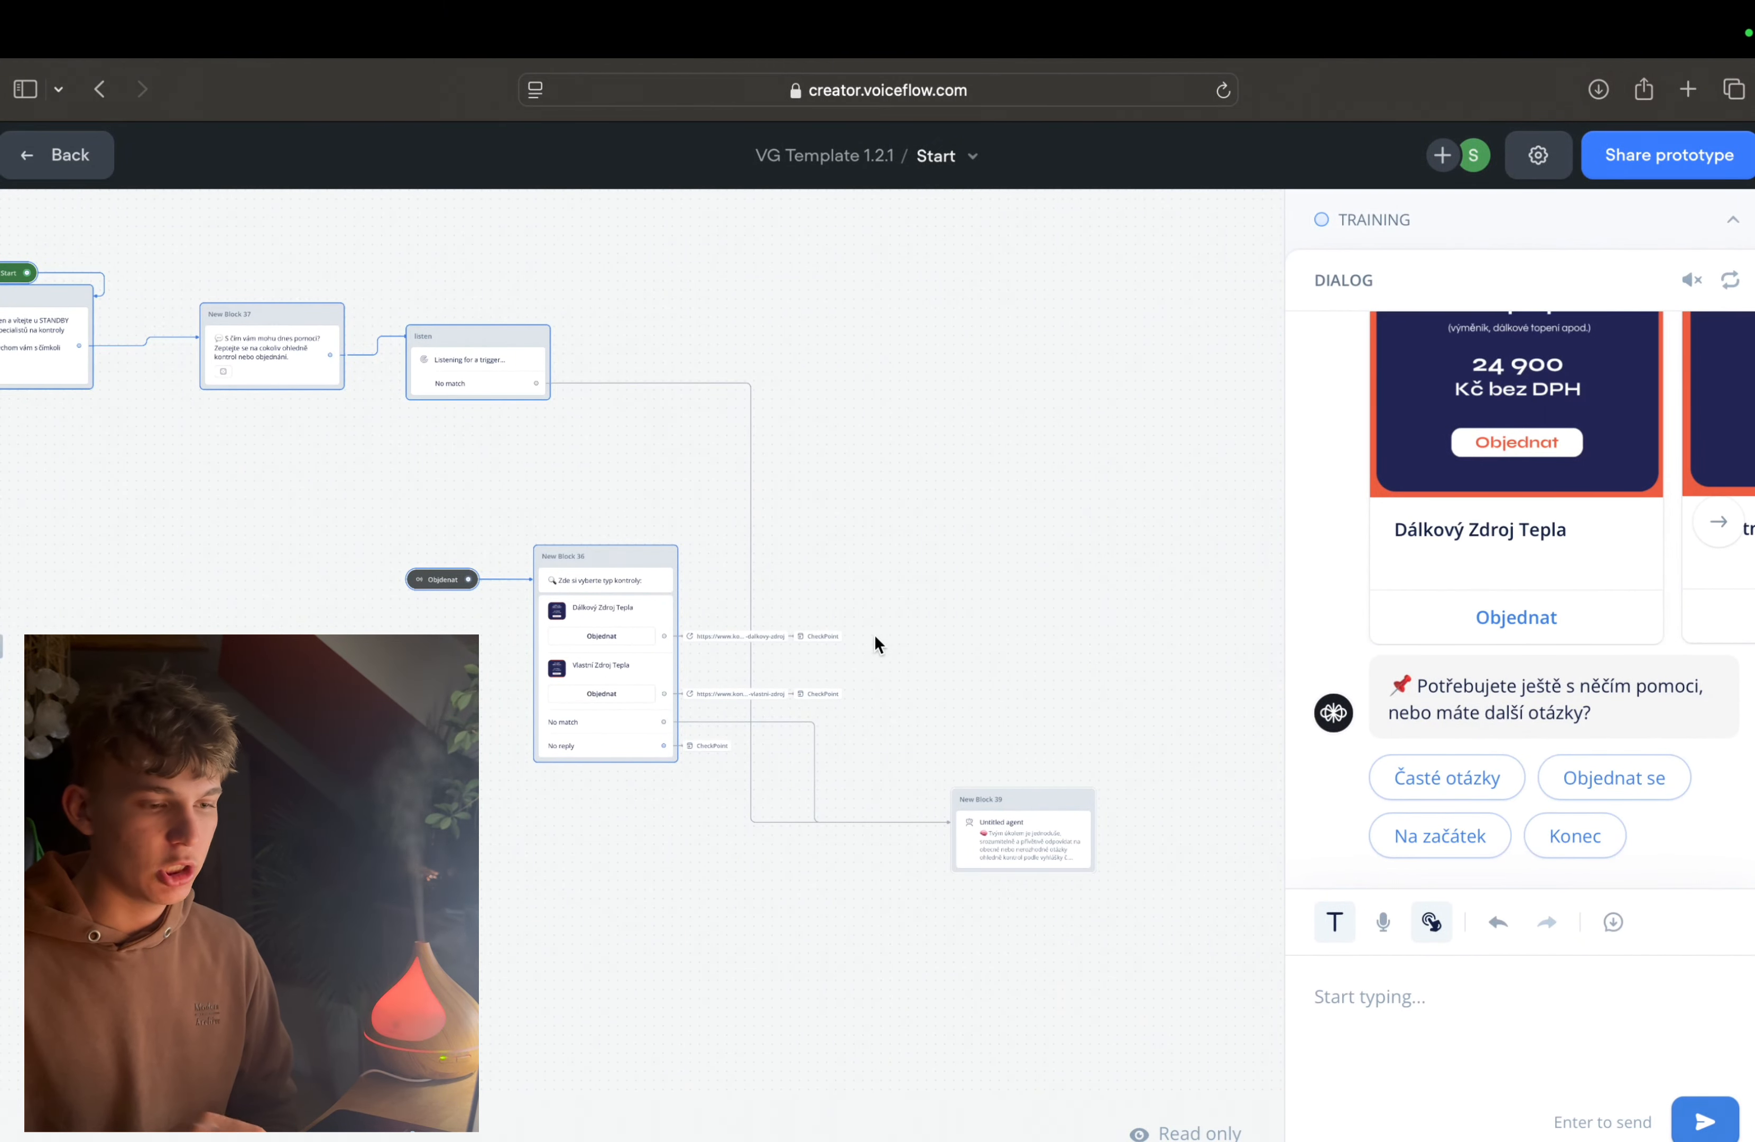
pyautogui.scroll(2, 874, 637)
pyautogui.hscroll(2, 874, 638)
pyautogui.scroll(9, 1090, 580)
pyautogui.hscroll(7, 1090, 580)
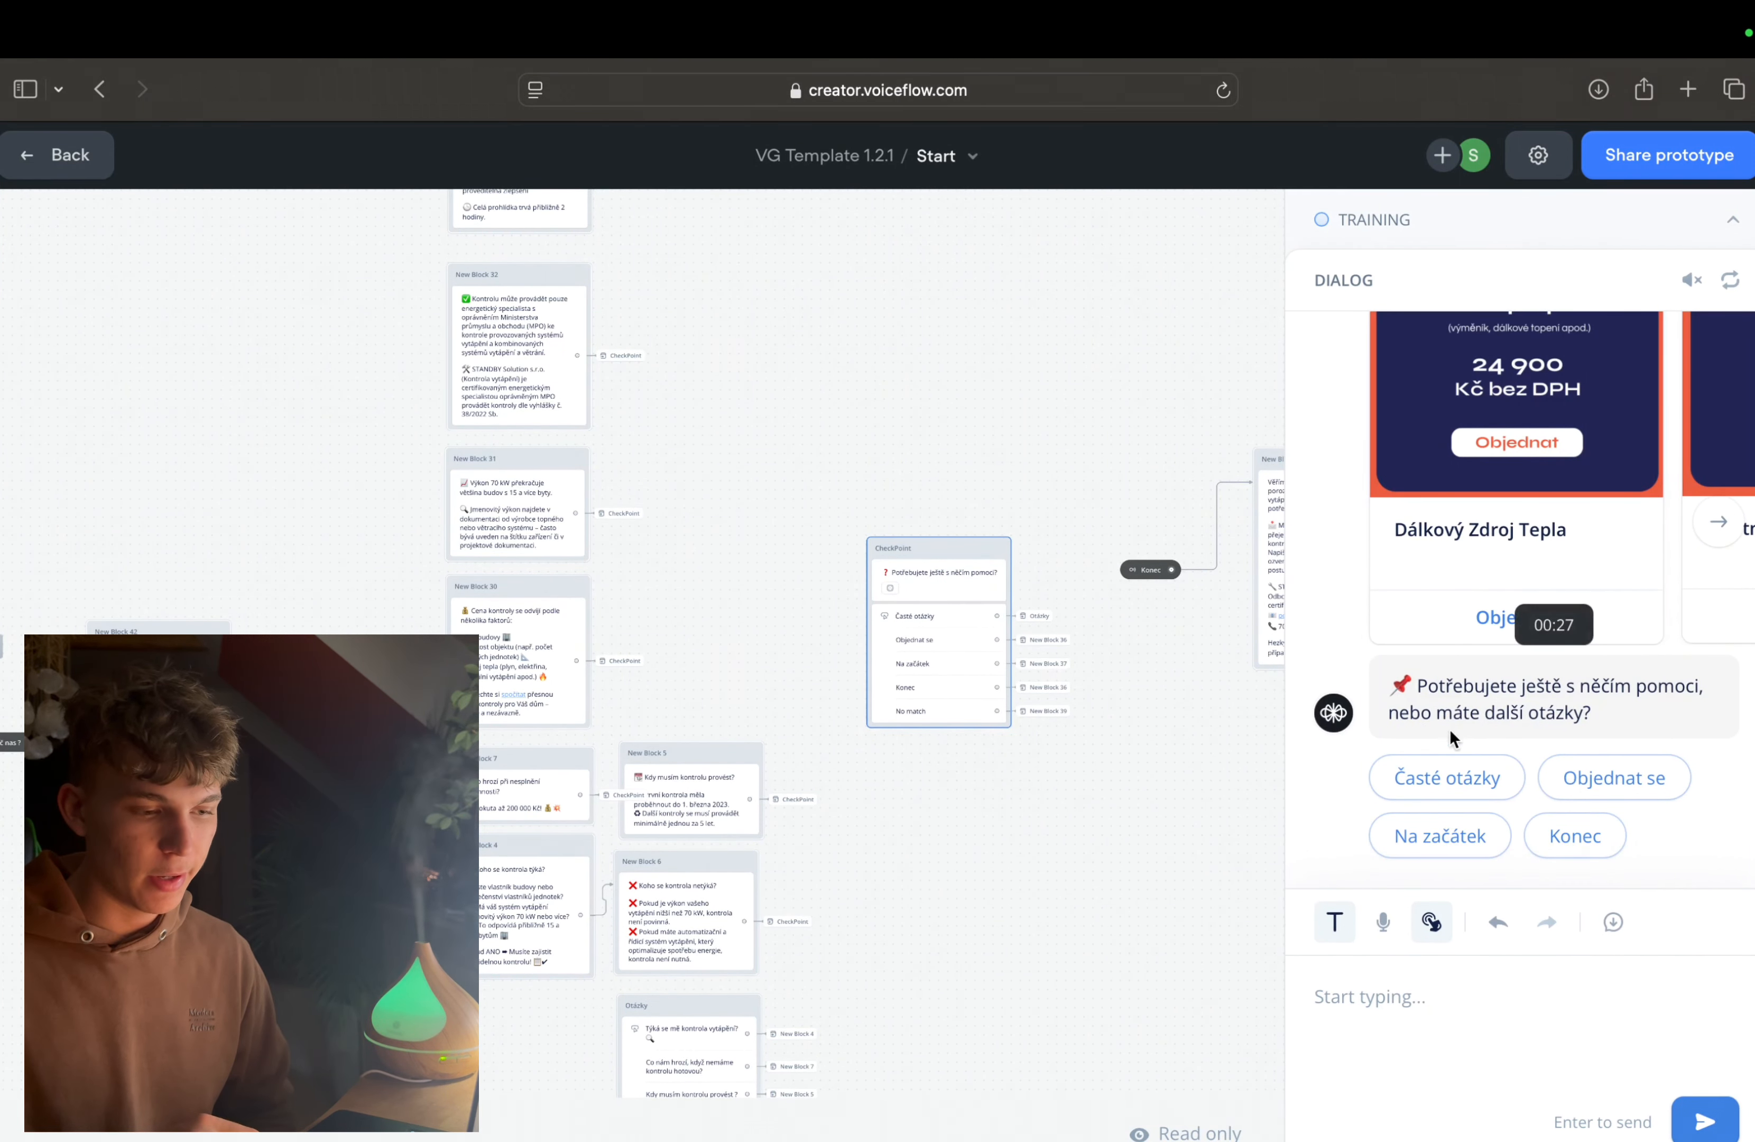
# Step: Answer the agent's follow-up question with the Konec option to end the test conversation
pyautogui.click(1439, 793)
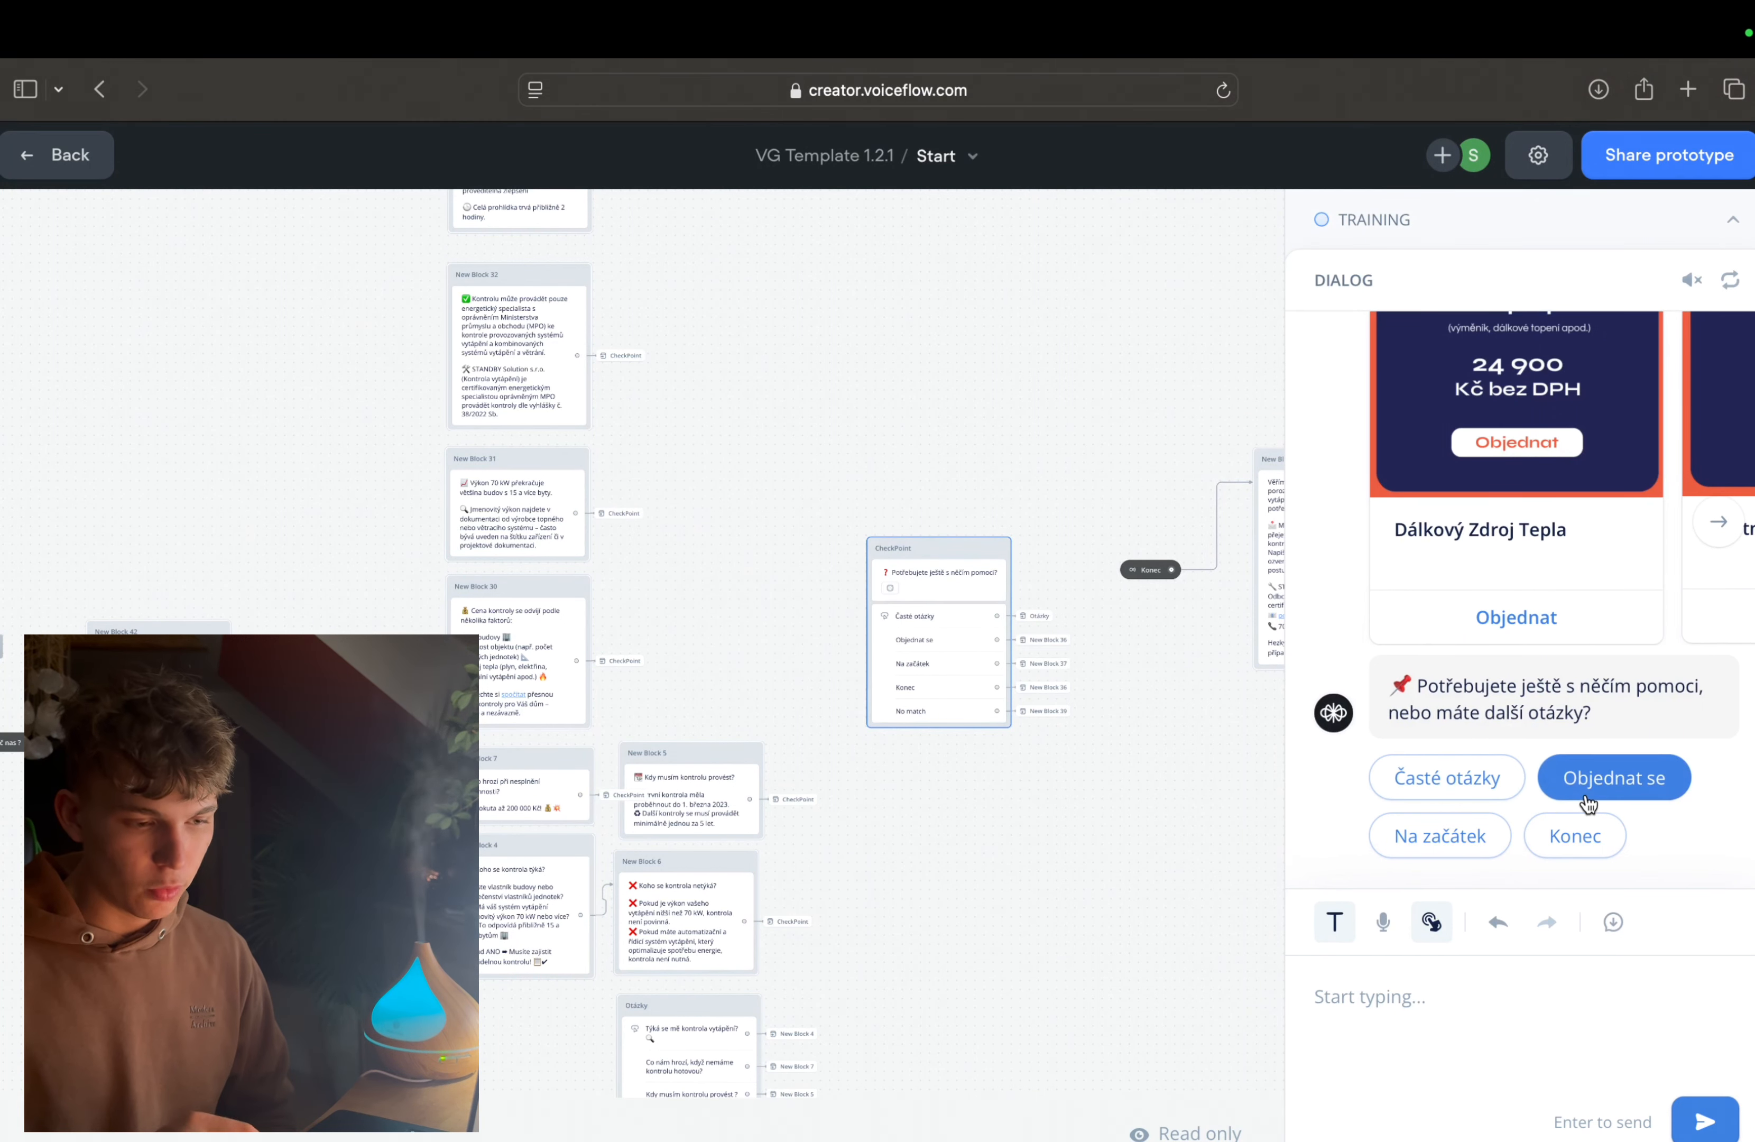
pyautogui.click(1436, 840)
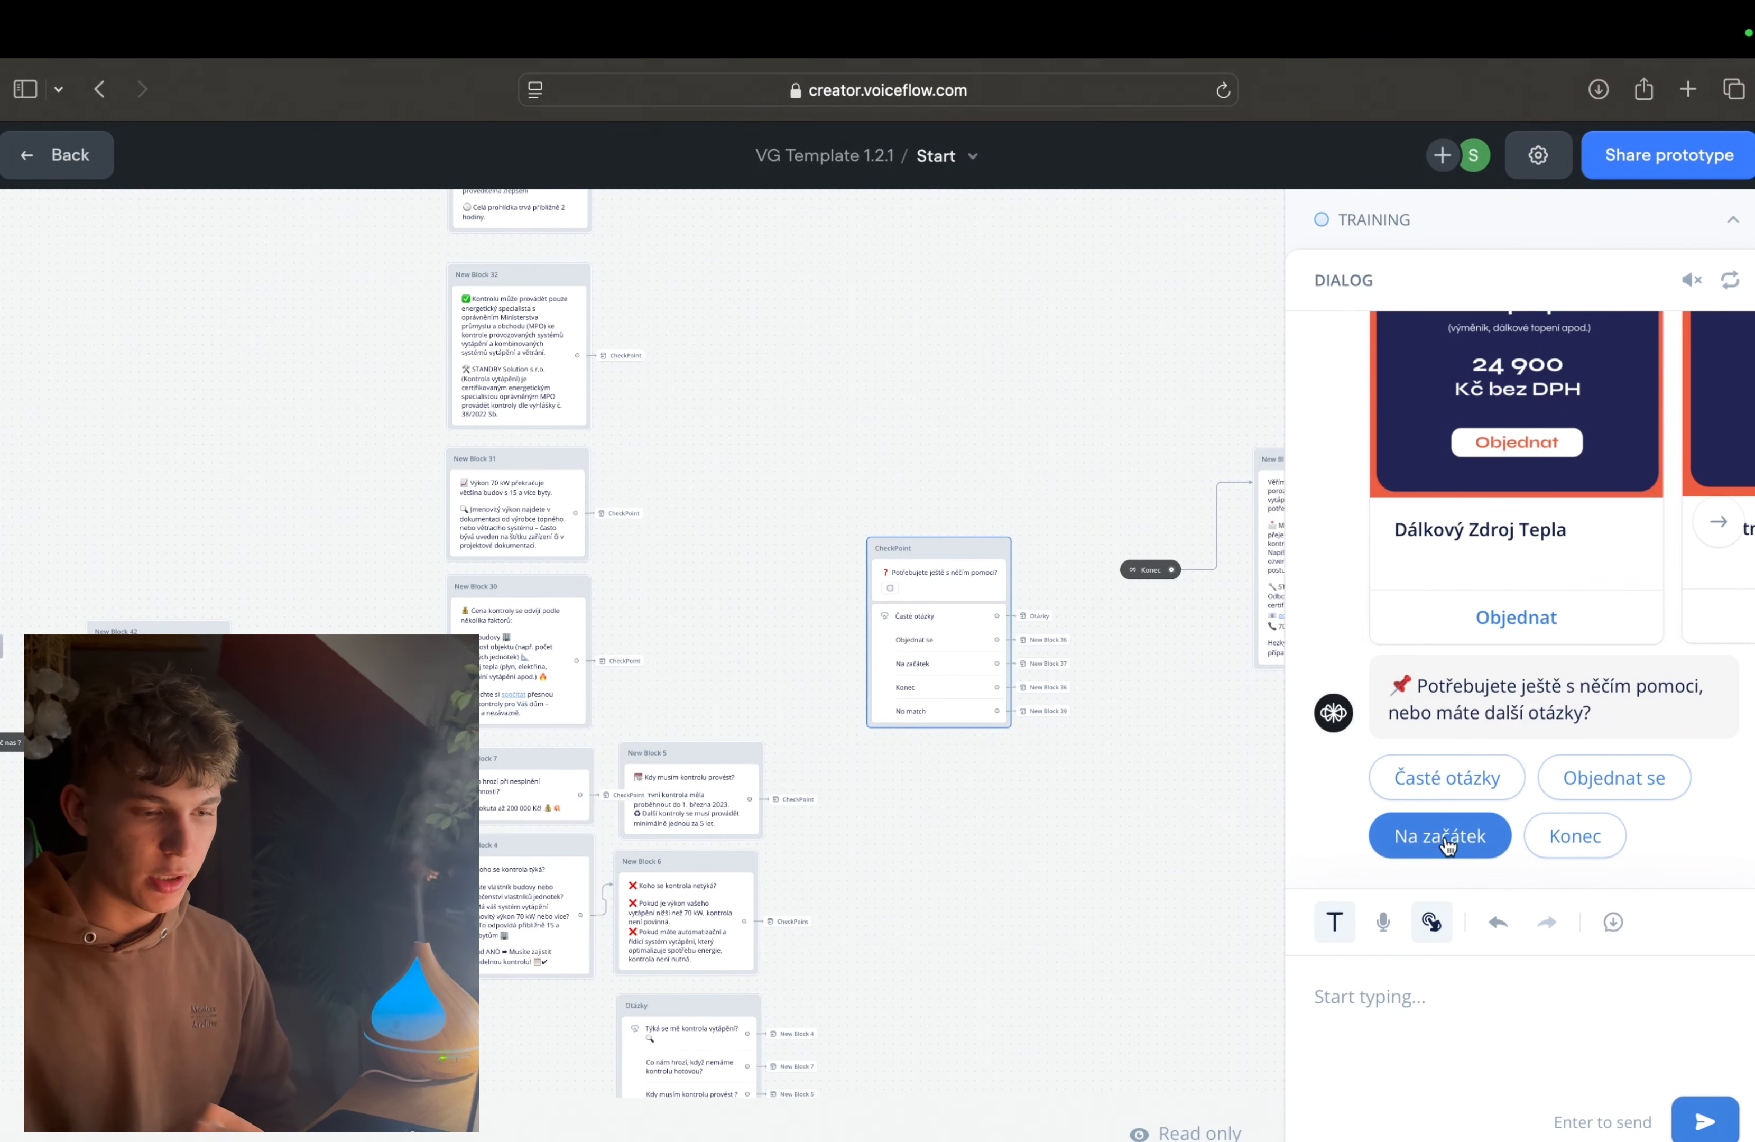
pyautogui.click(1574, 838)
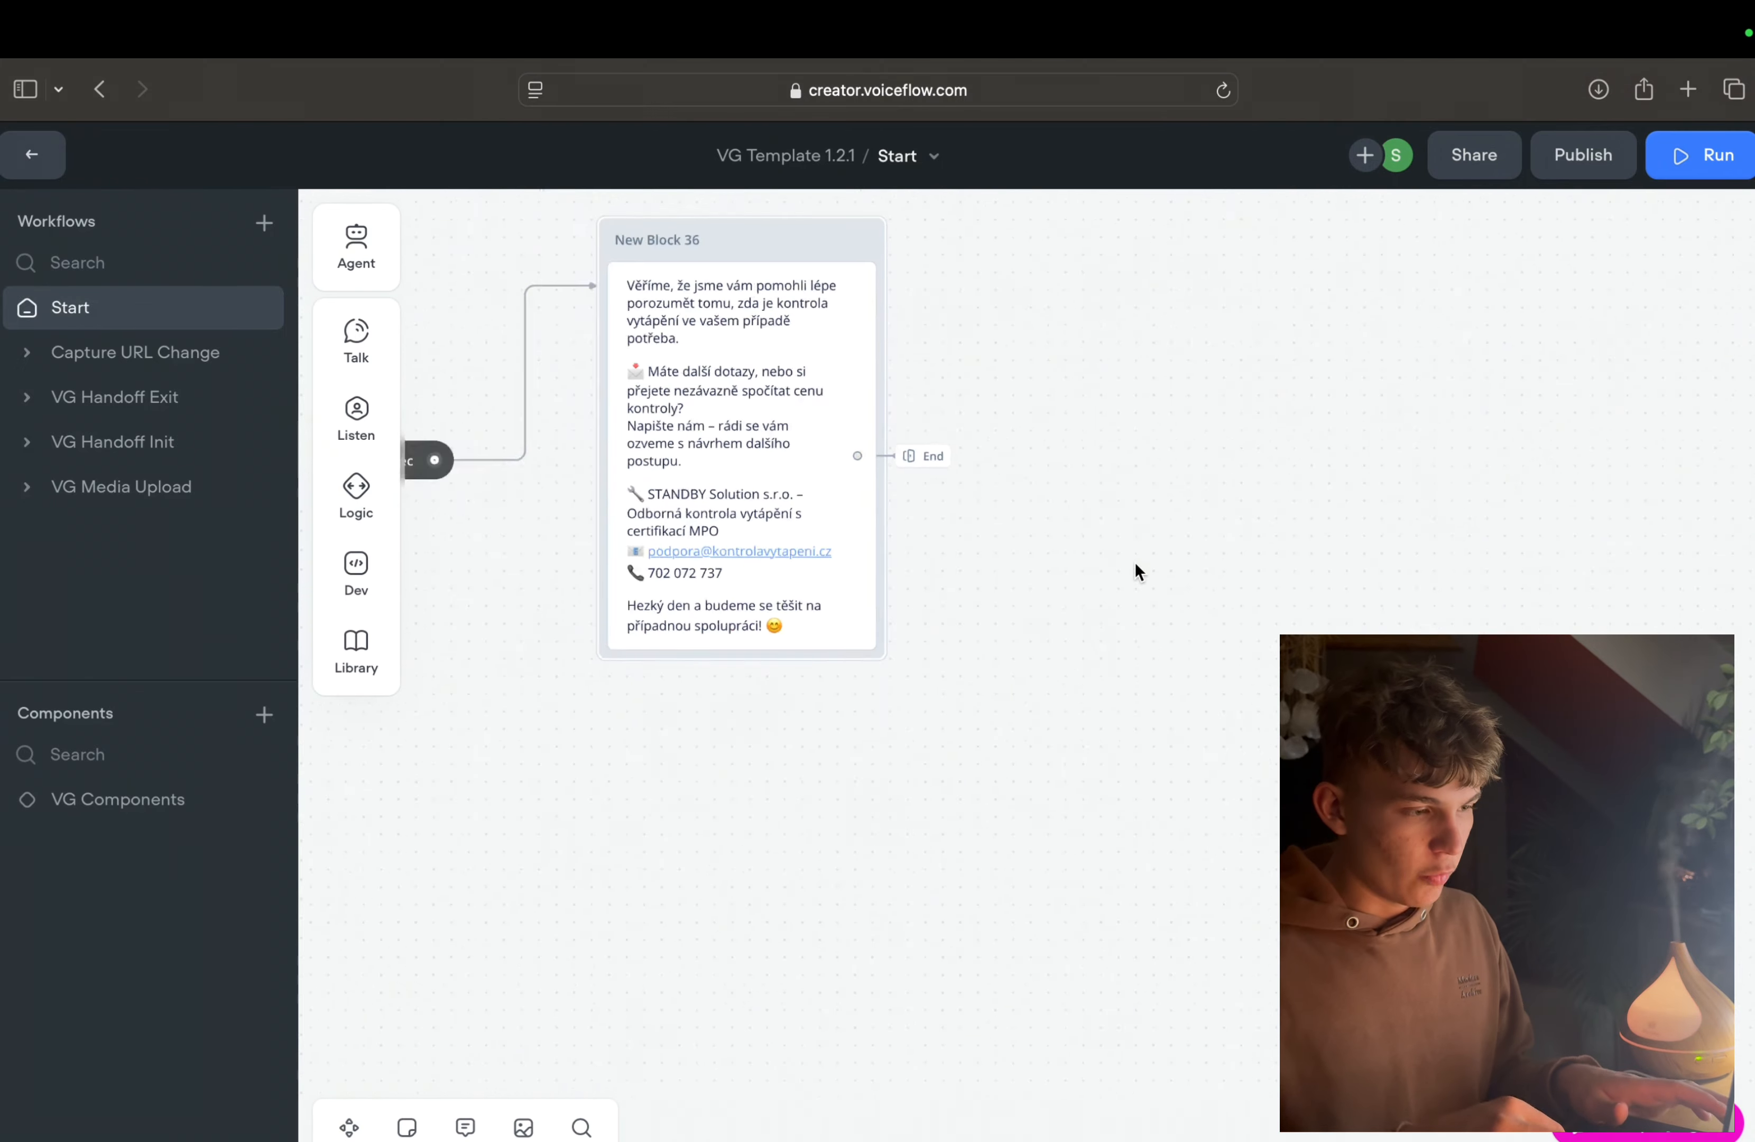
# Step: Examine the carousel in New Block 36, including its cards and its No match and No reply paths
pyautogui.scroll(-5, 1134, 562)
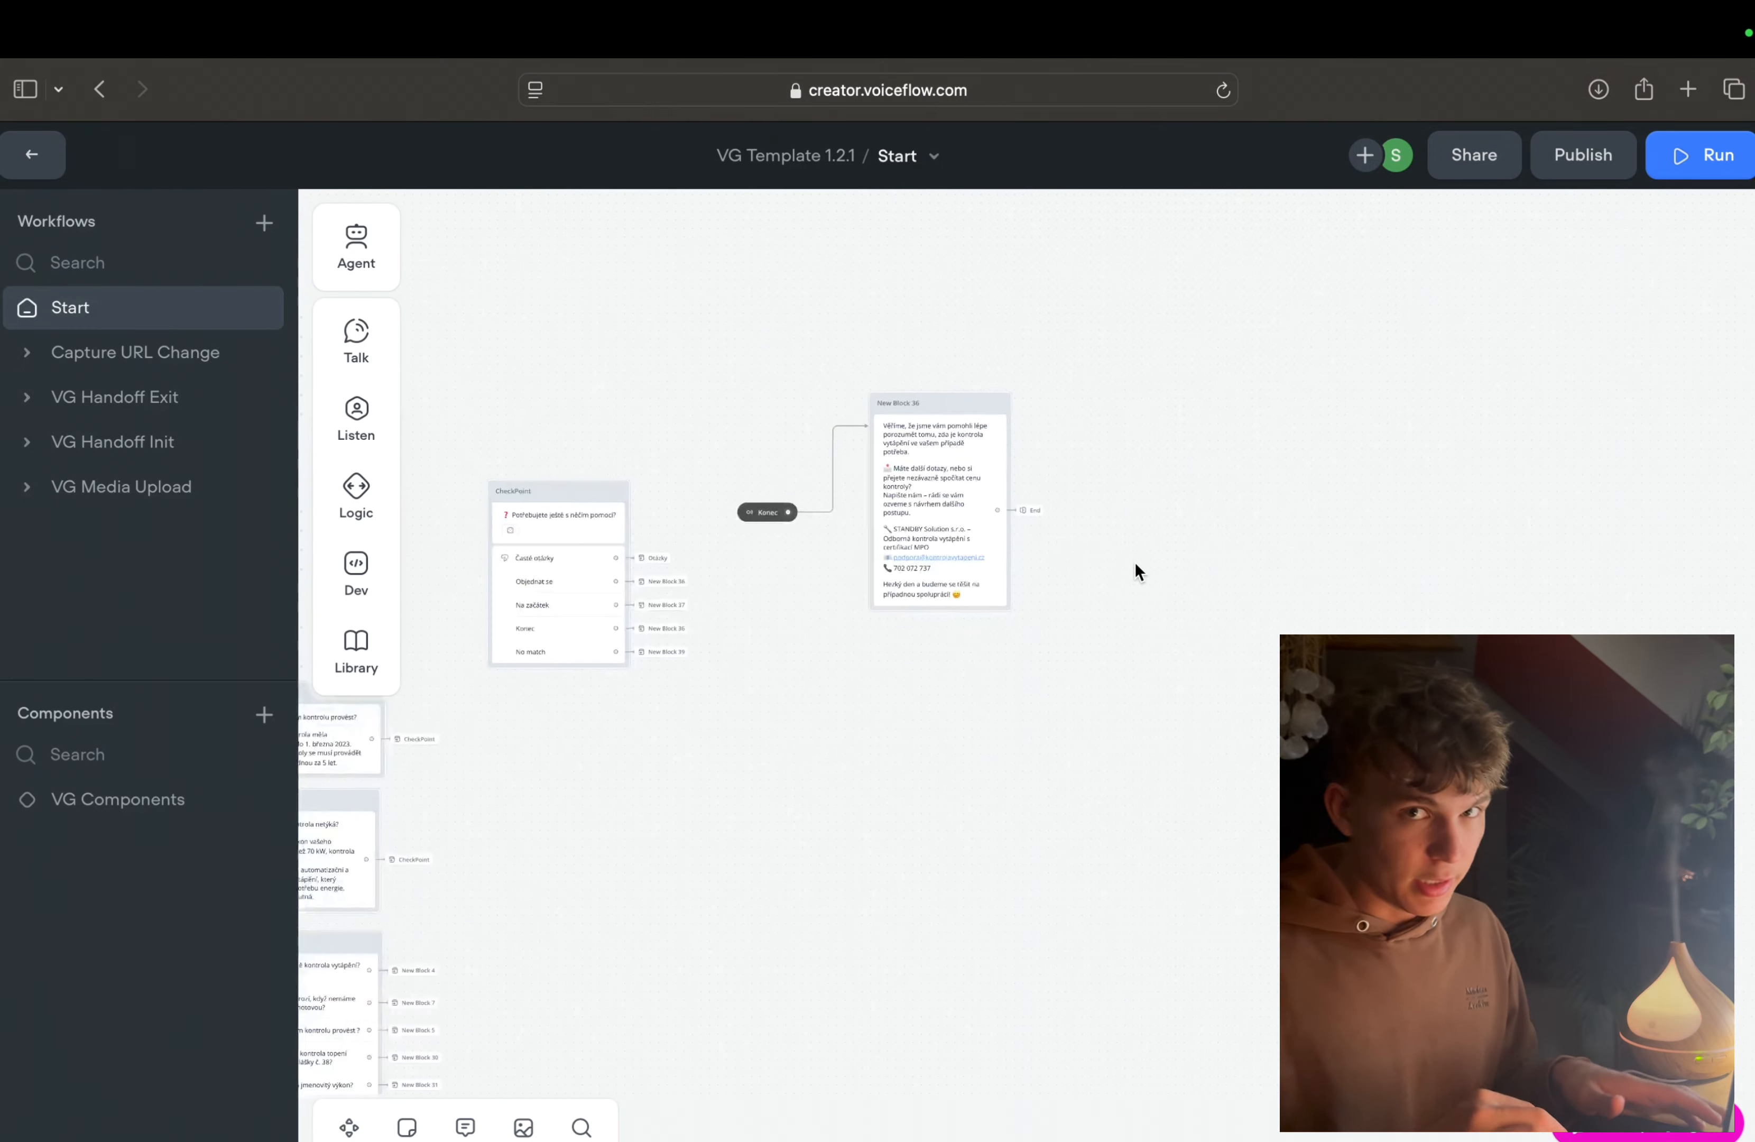
pyautogui.hscroll(-9, 1133, 561)
pyautogui.scroll(-5, 1133, 561)
pyautogui.hscroll(10, 1134, 561)
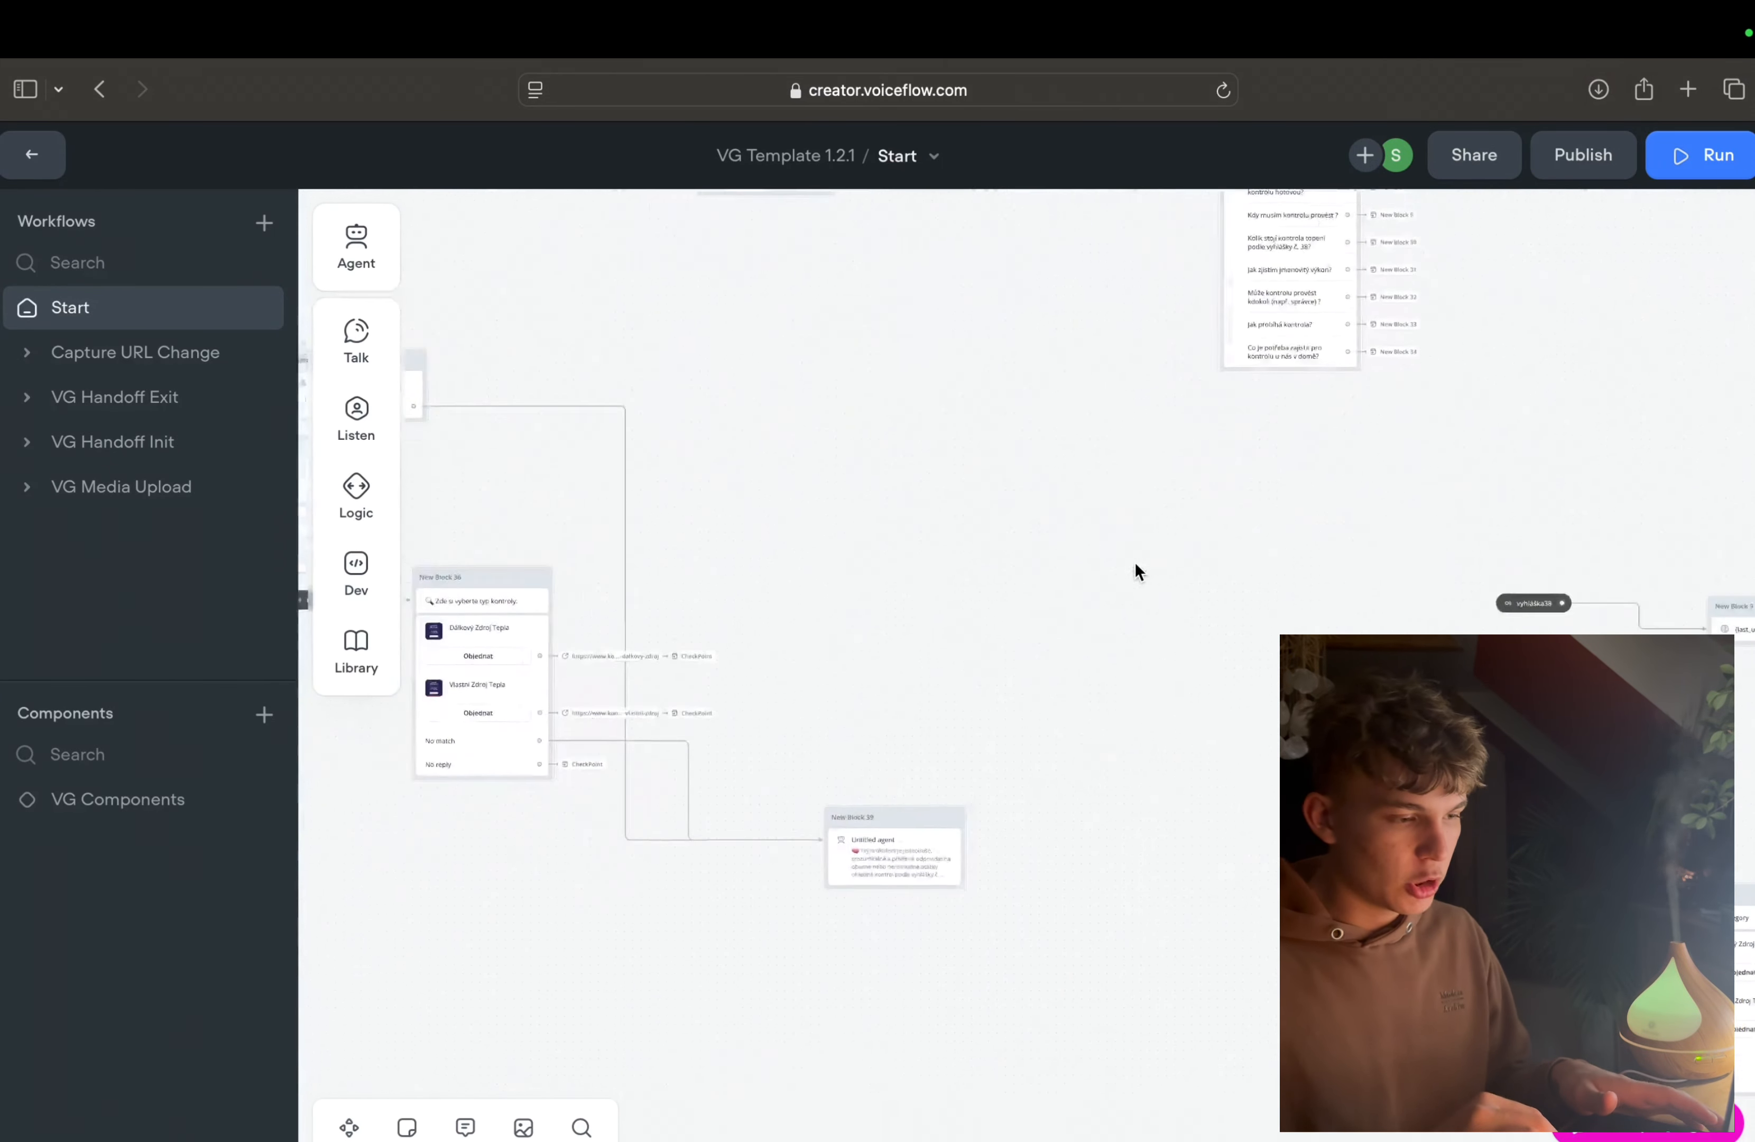
pyautogui.scroll(-3, 1134, 561)
pyautogui.hscroll(-4, 1134, 561)
pyautogui.click(852, 568)
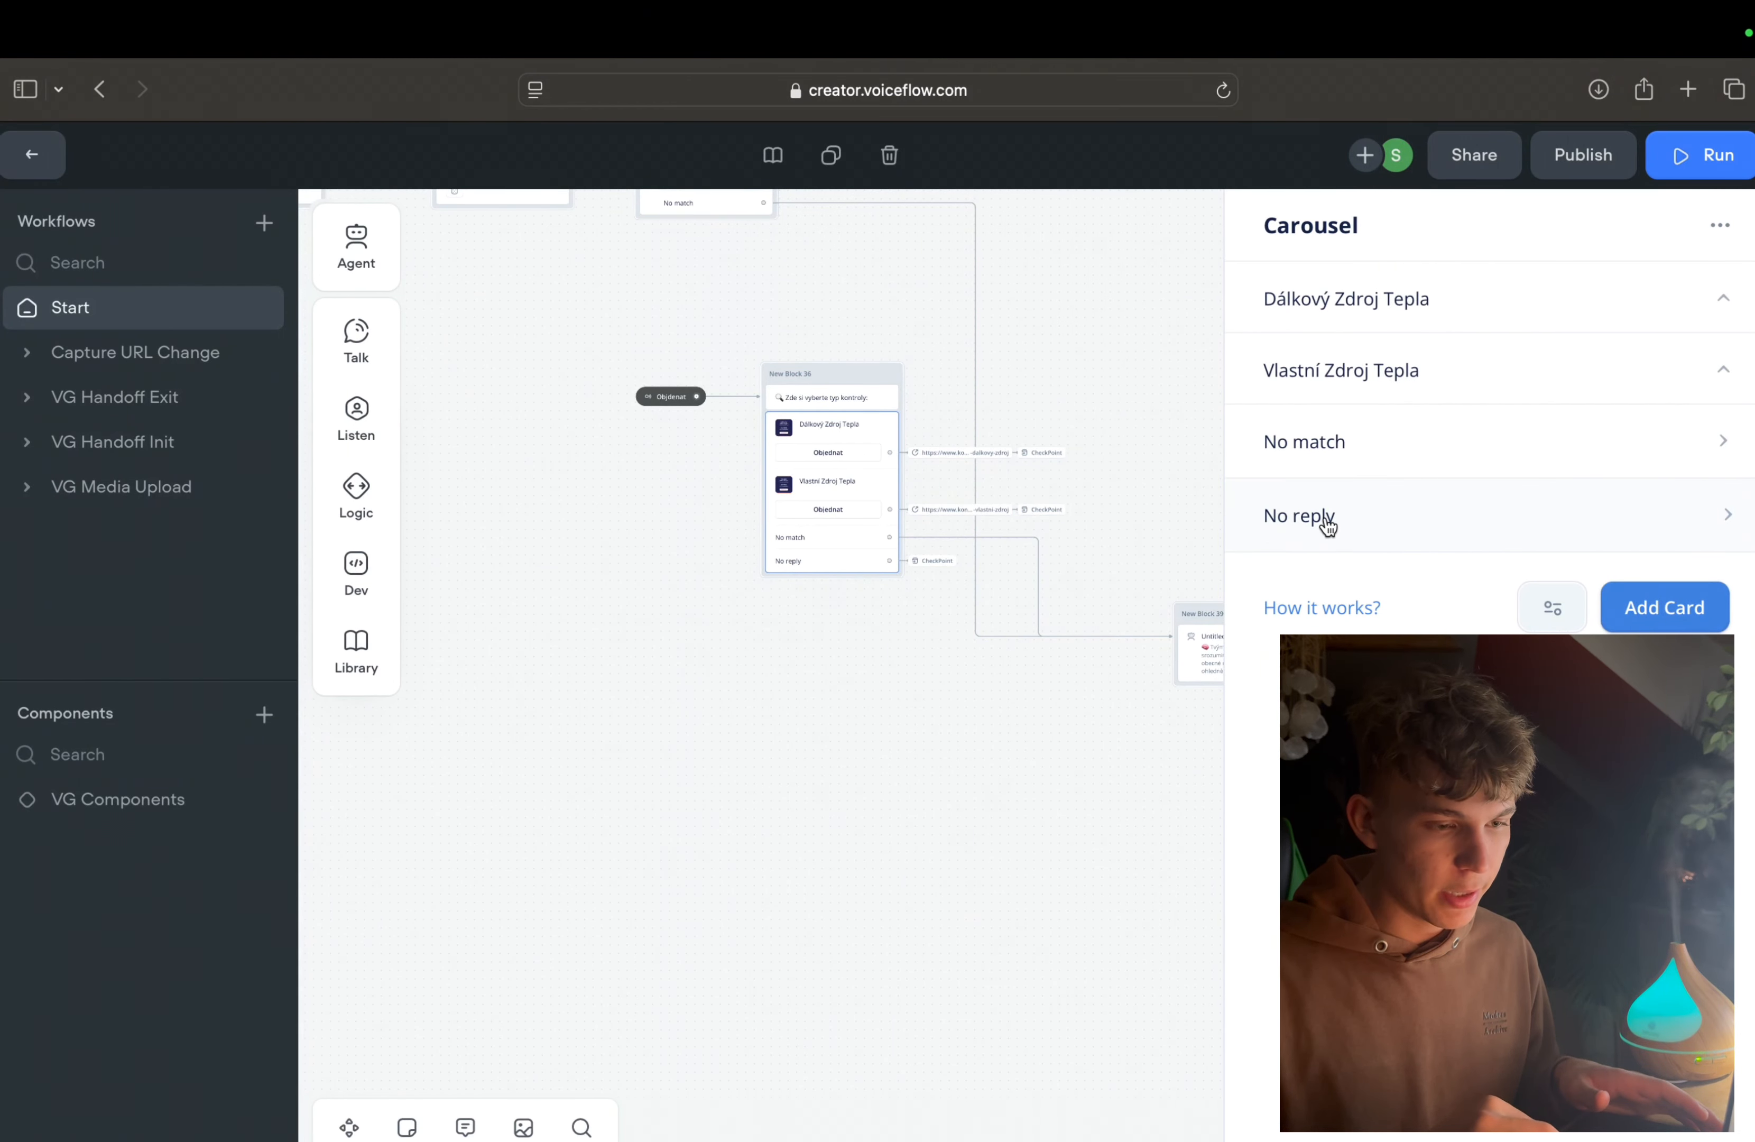
pyautogui.click(793, 620)
pyautogui.scroll(3, 792, 616)
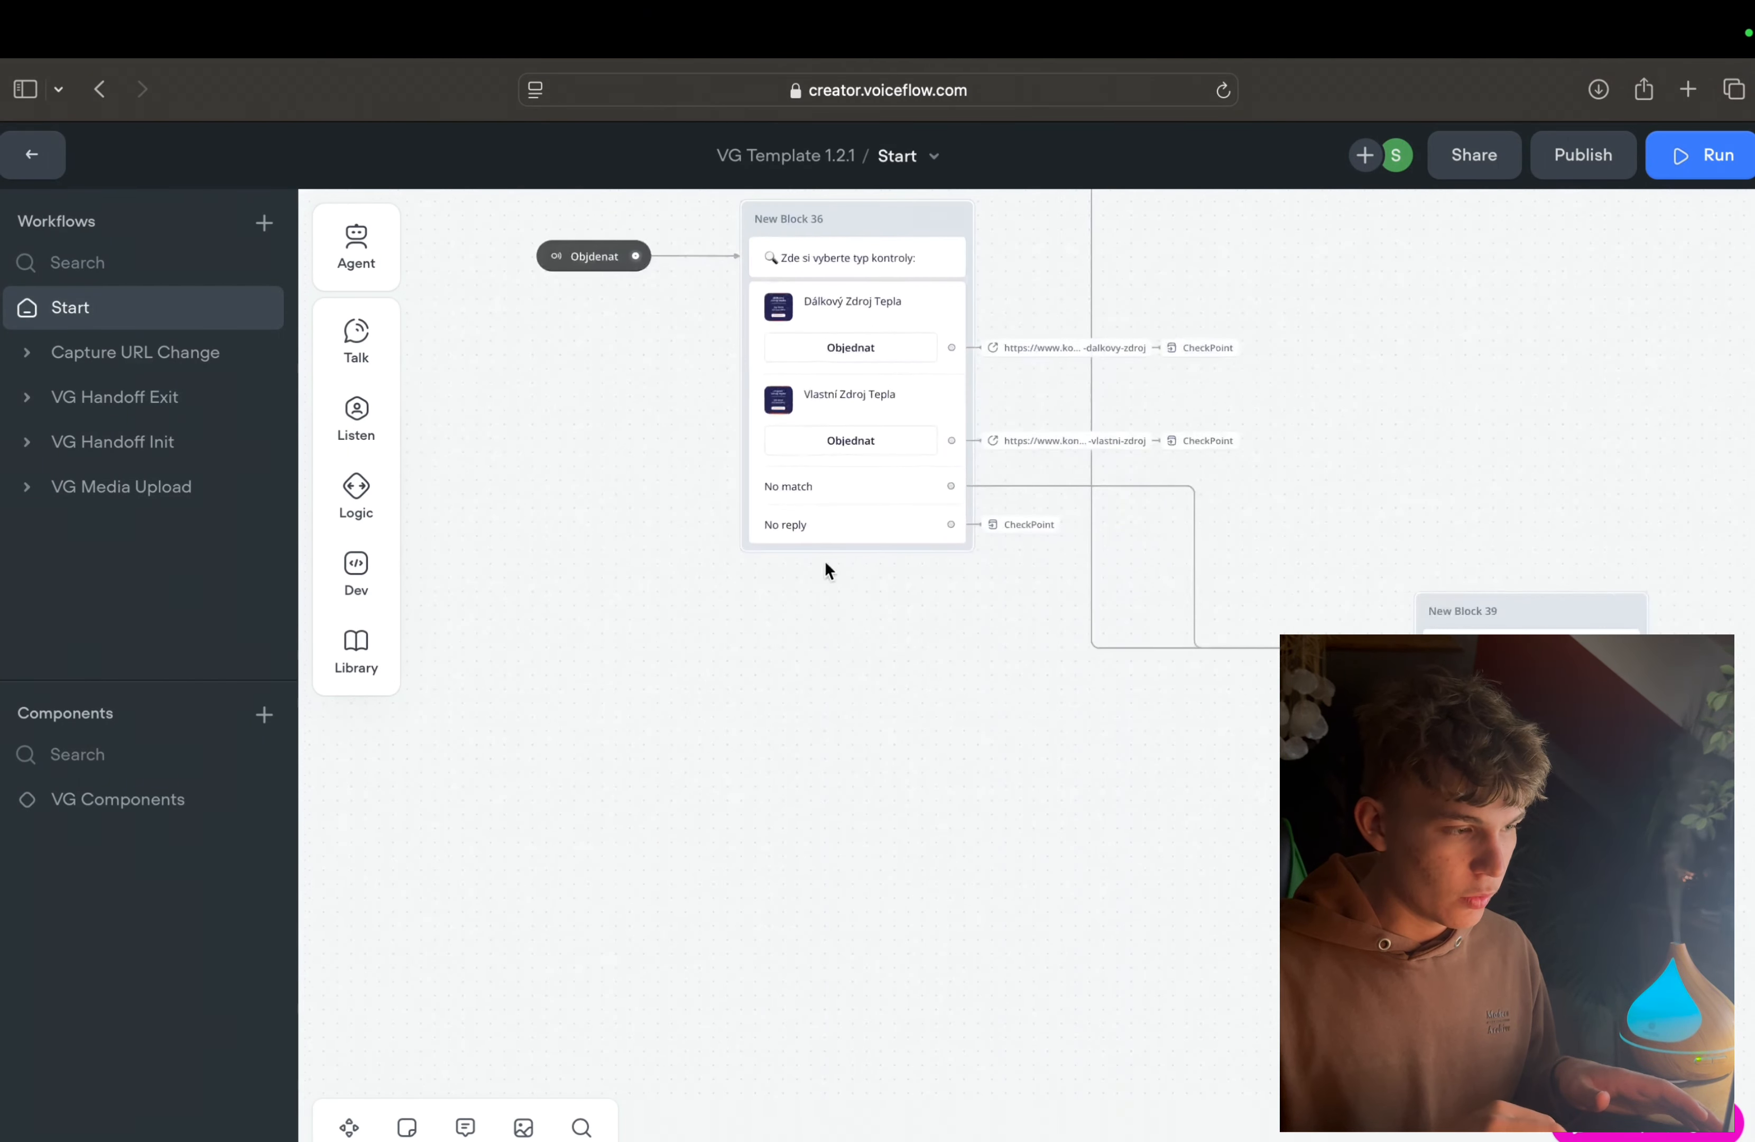
pyautogui.scroll(3, 824, 561)
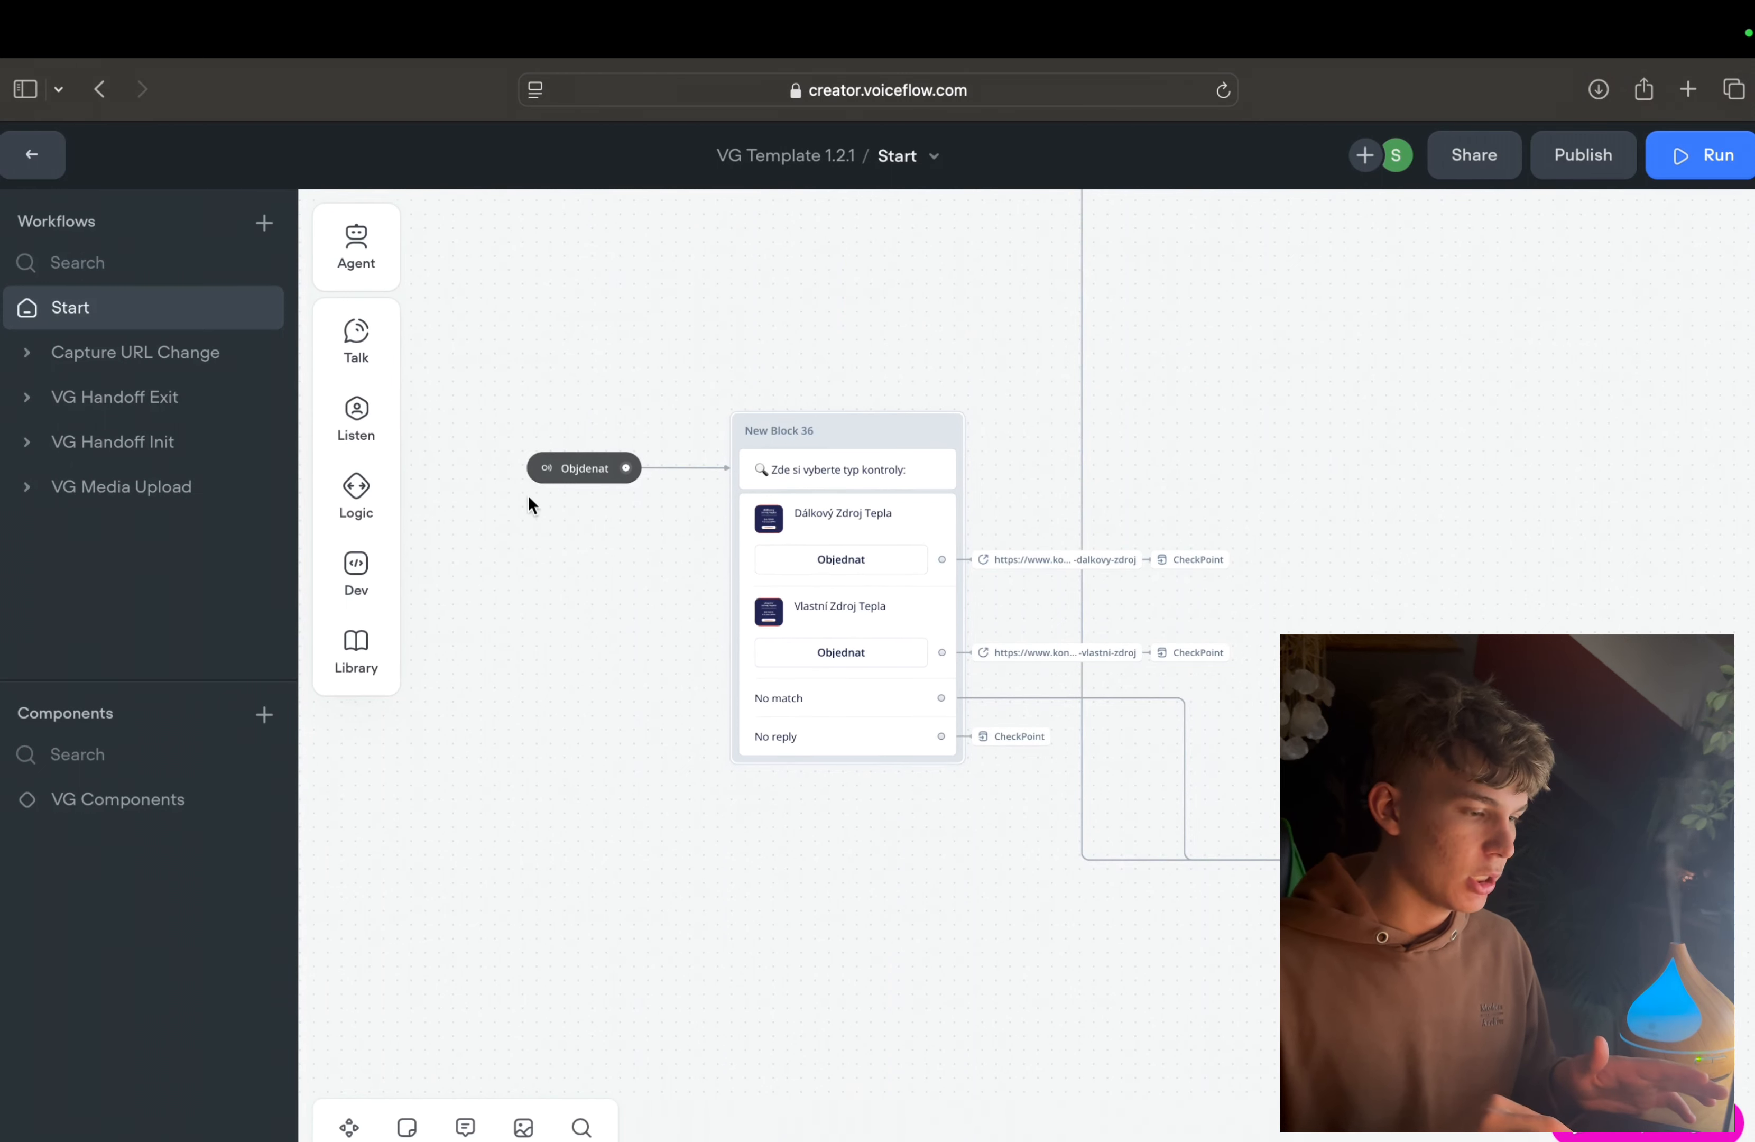
# Step: Add a new Carousel step to the canvas below the Objdenat trigger and open Card 1's title and description for editing
pyautogui.moveTo(362, 414)
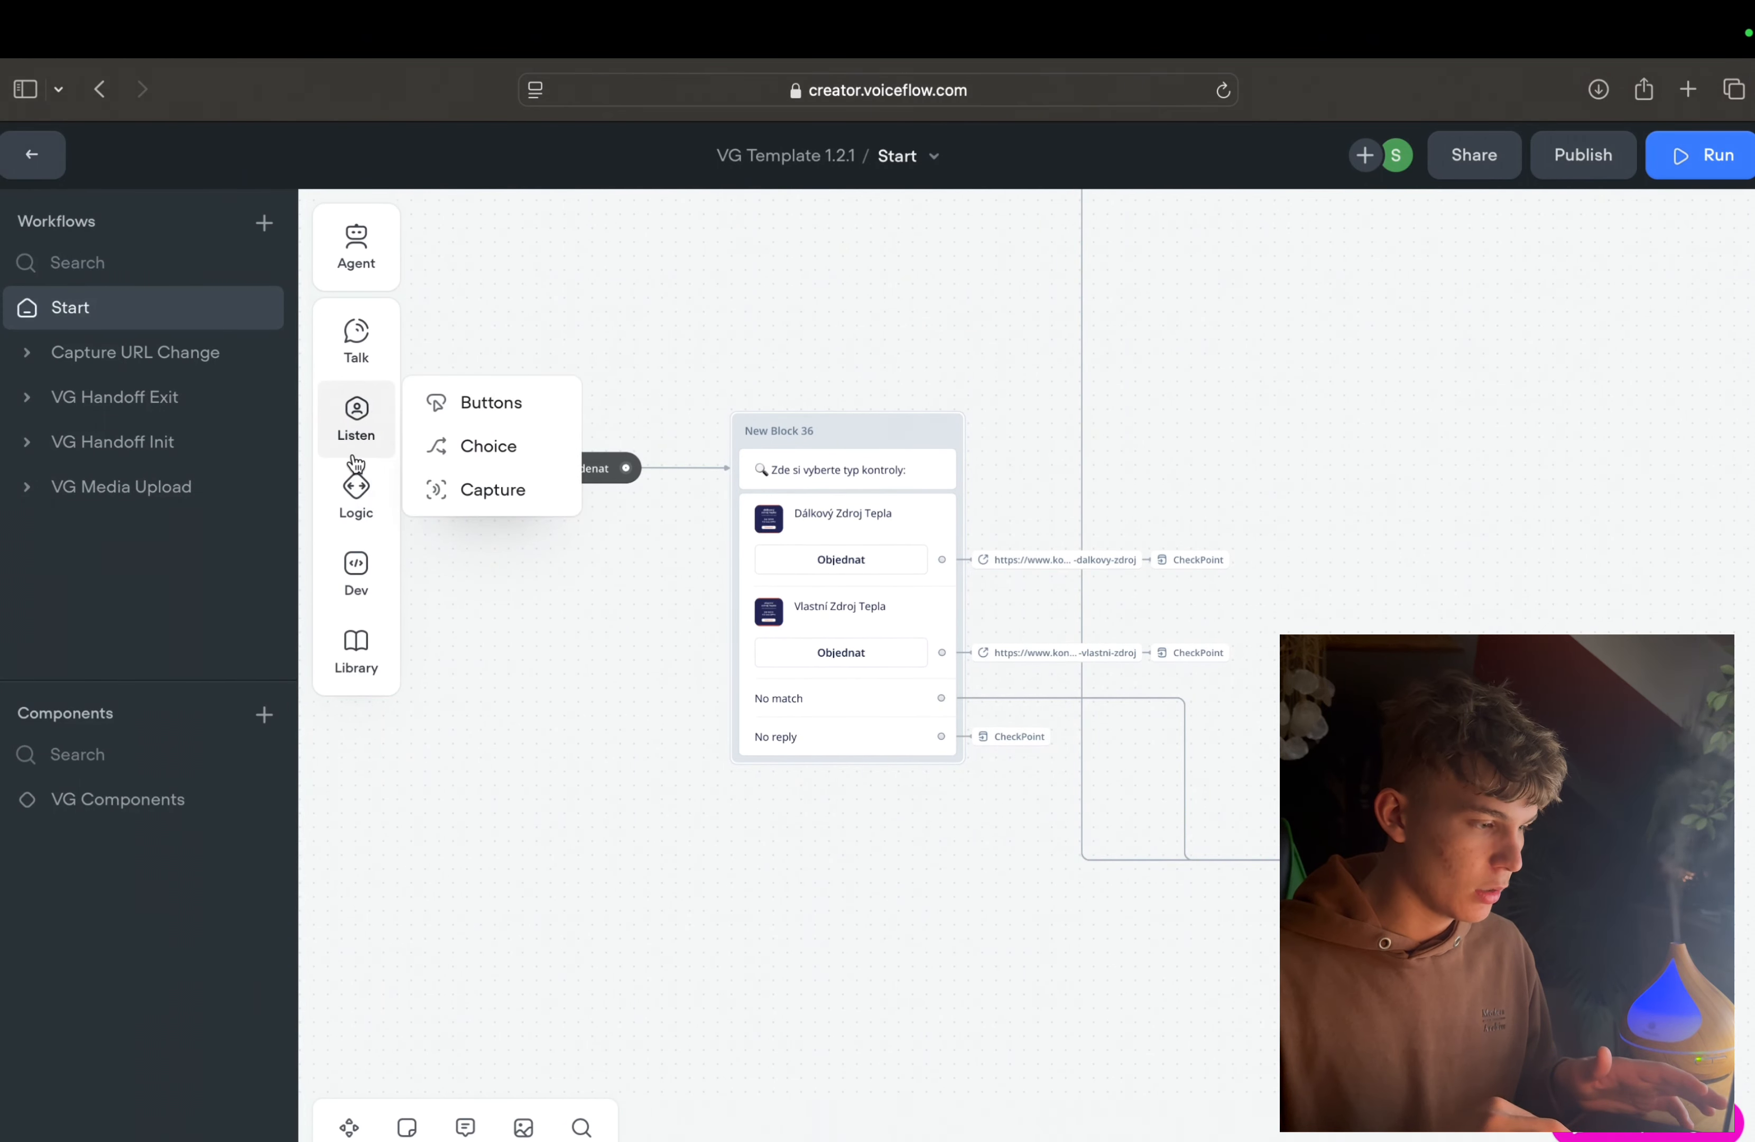
pyautogui.moveTo(360, 338)
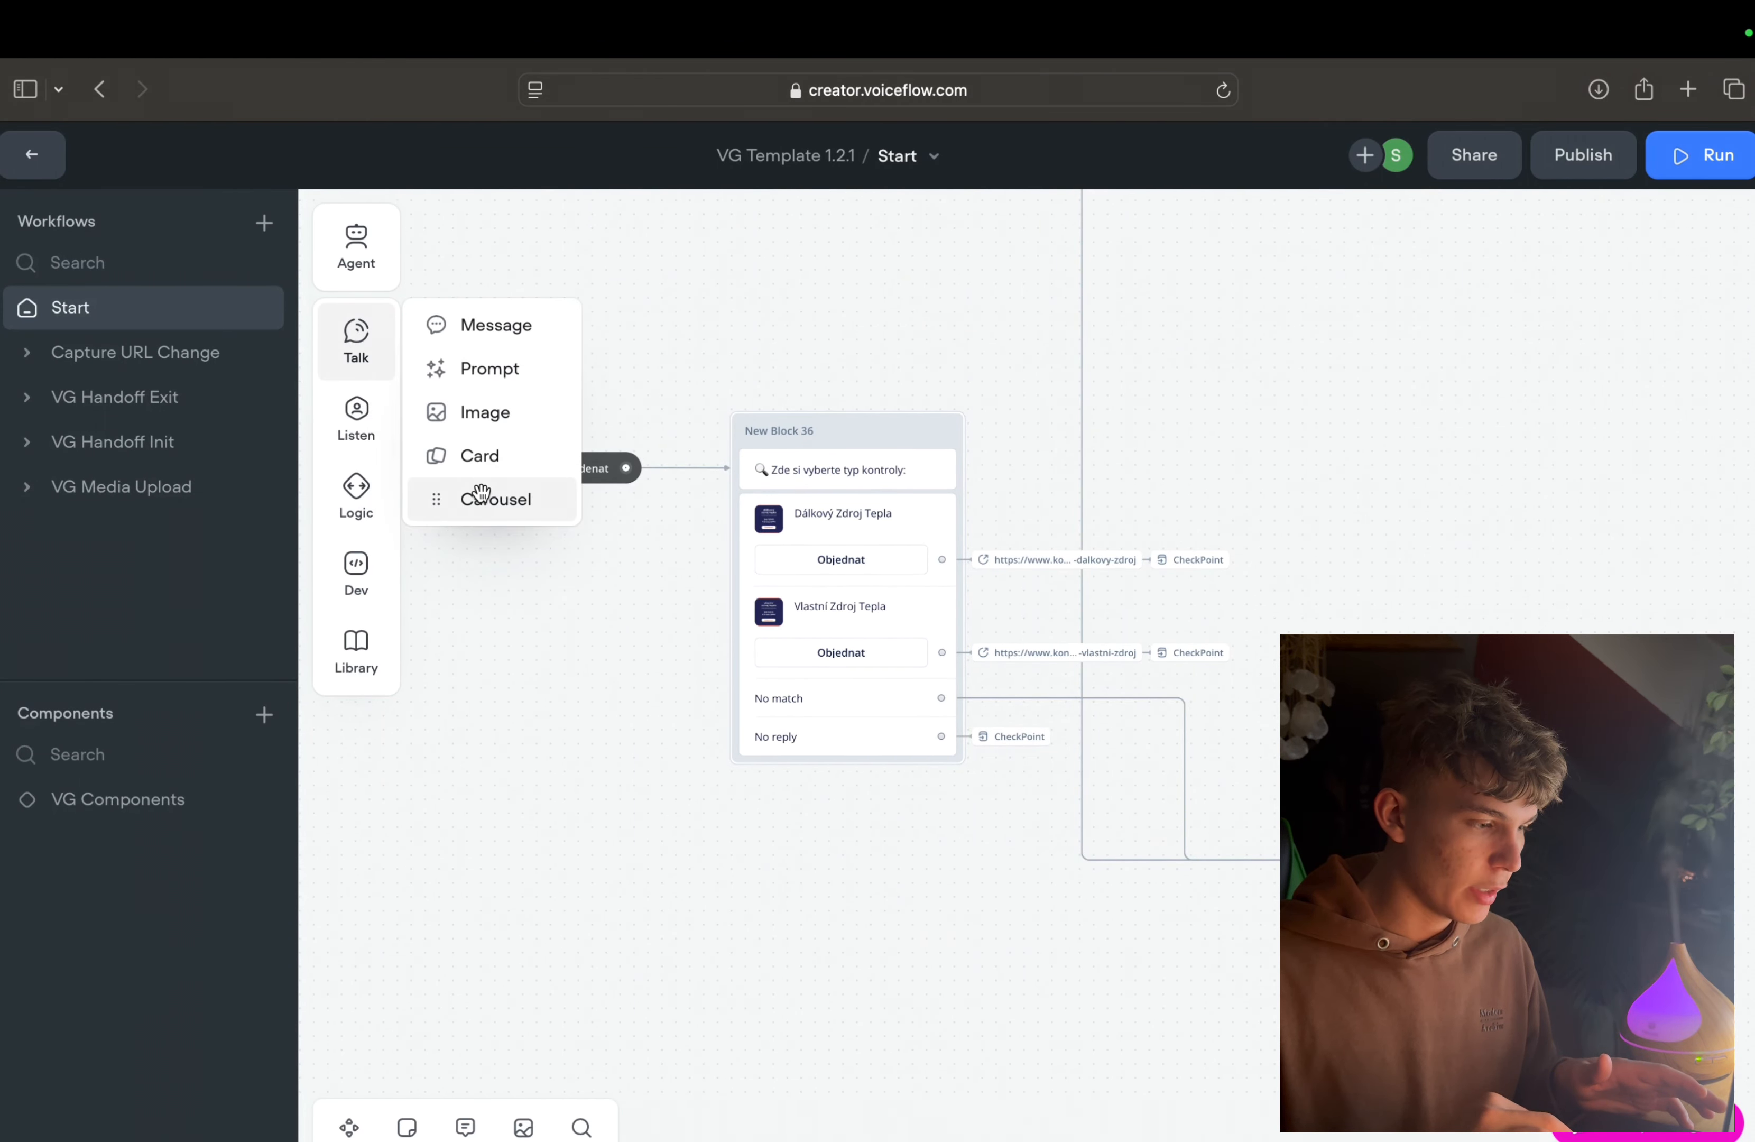
pyautogui.moveTo(480, 497); pyautogui.dragTo(544, 741)
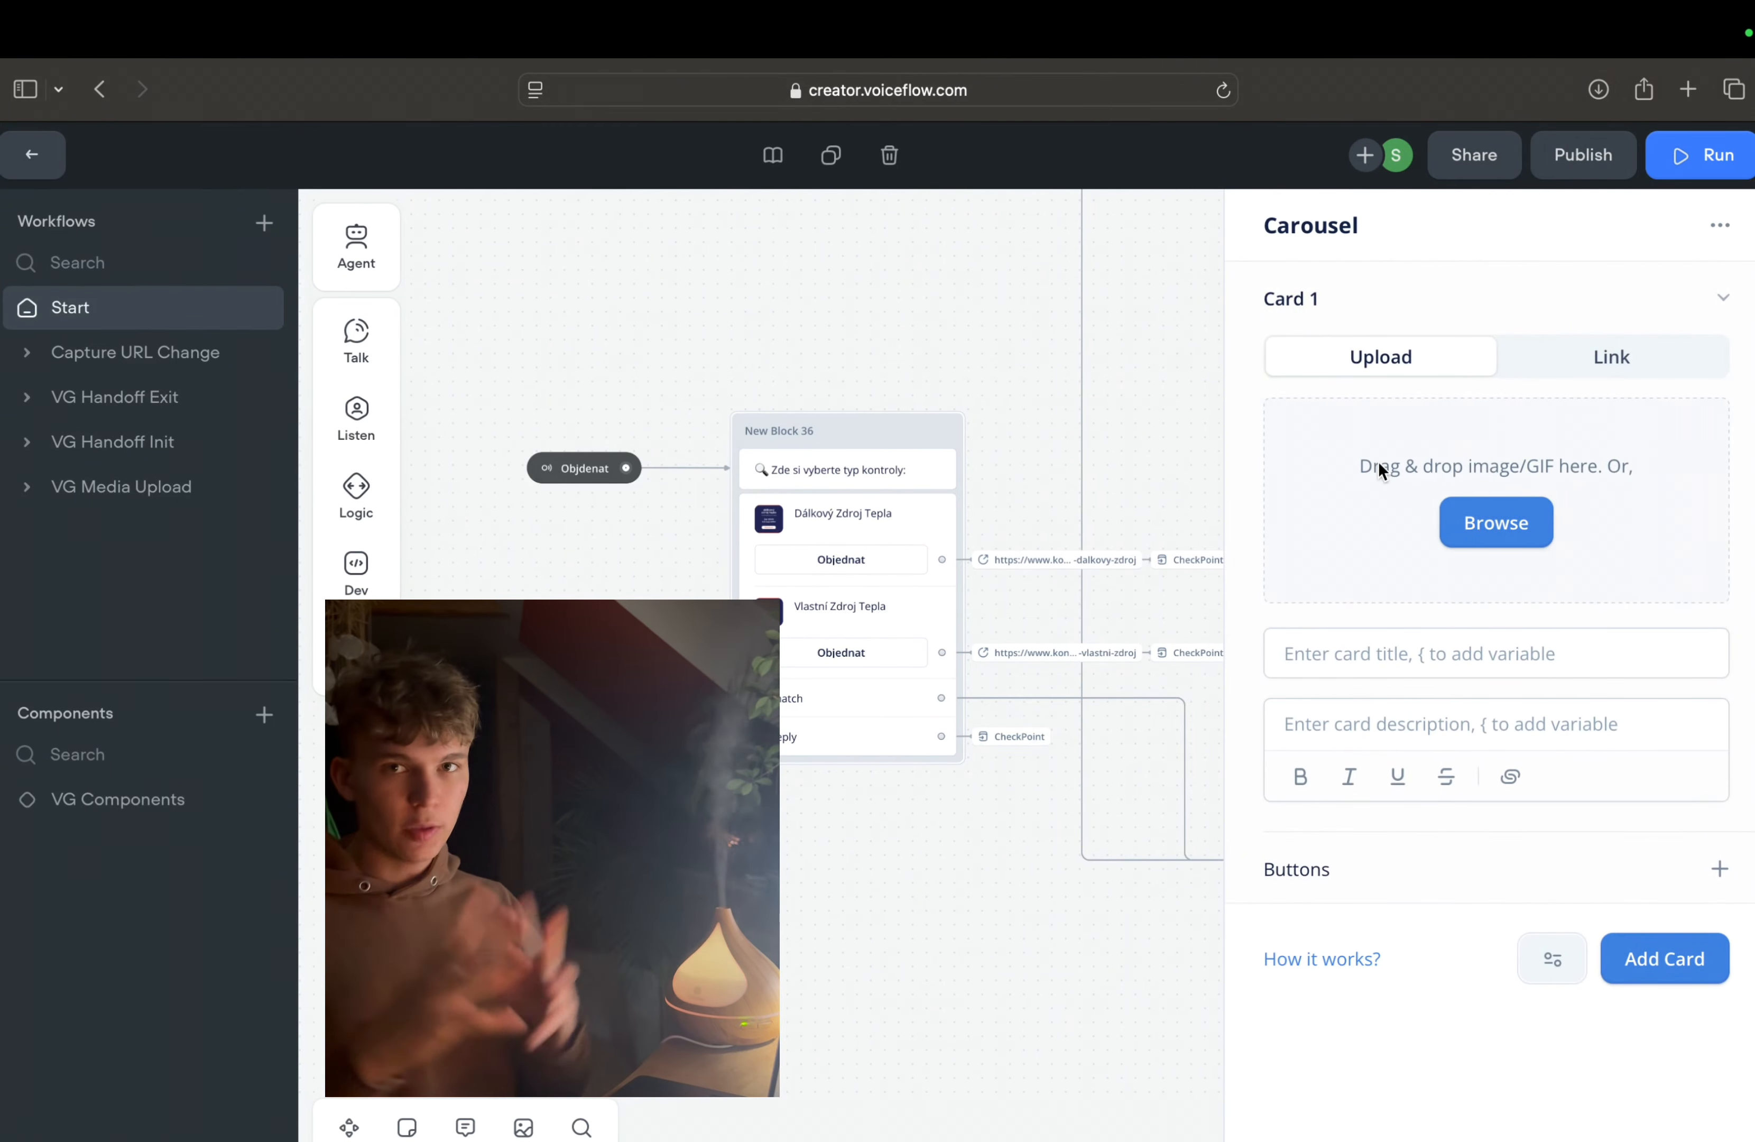
pyautogui.click(1434, 645)
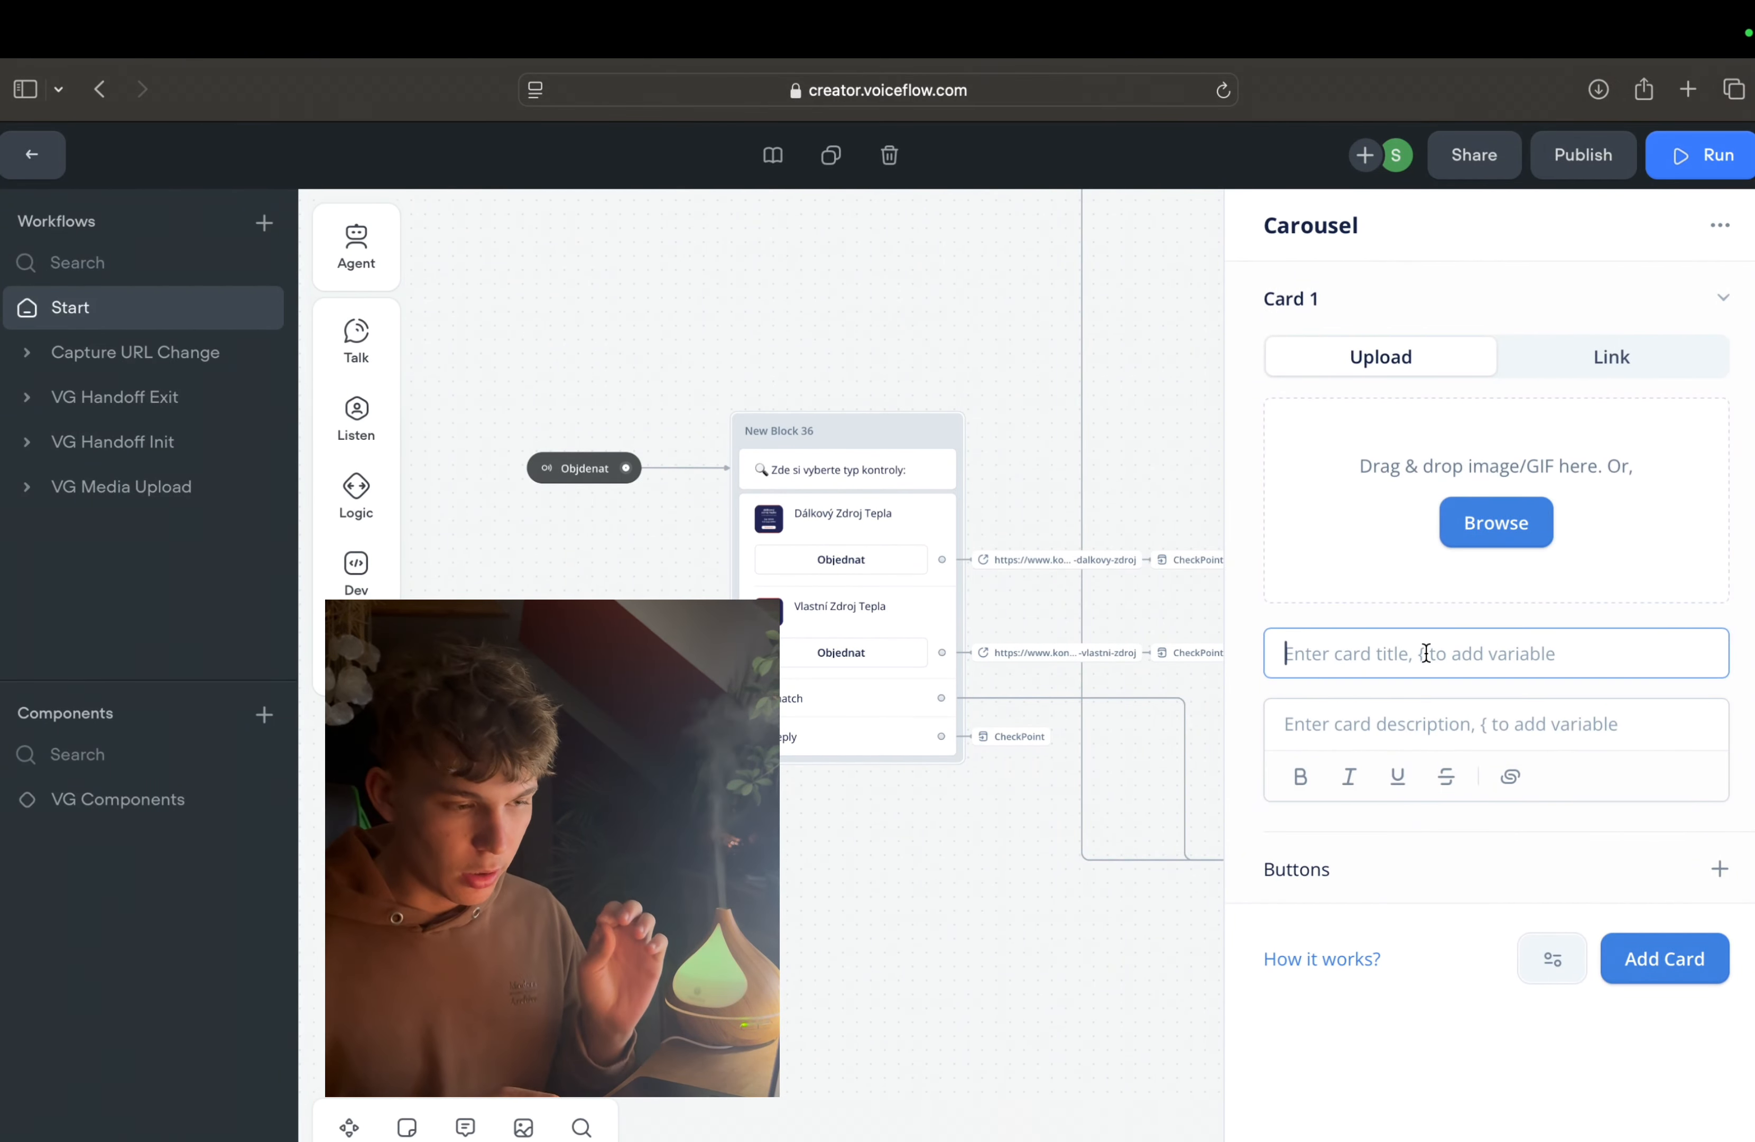
pyautogui.click(1359, 729)
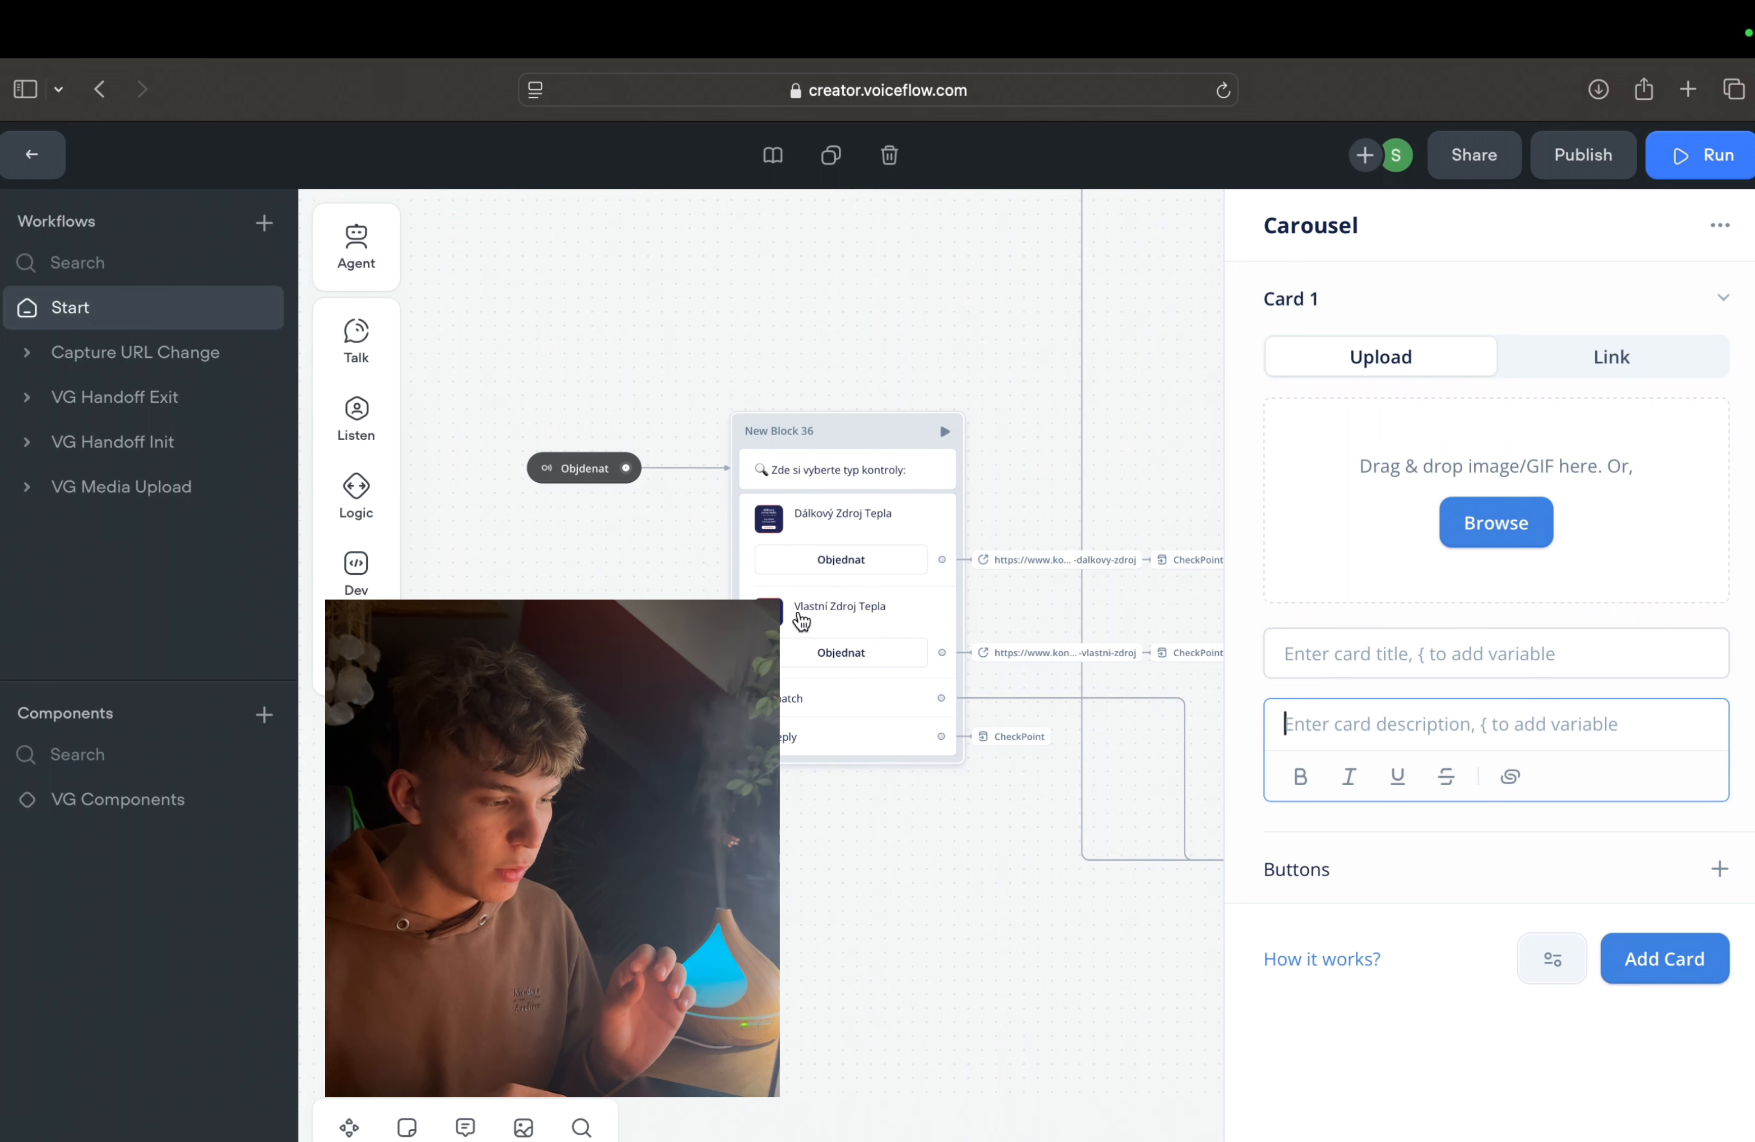
pyautogui.click(1276, 653)
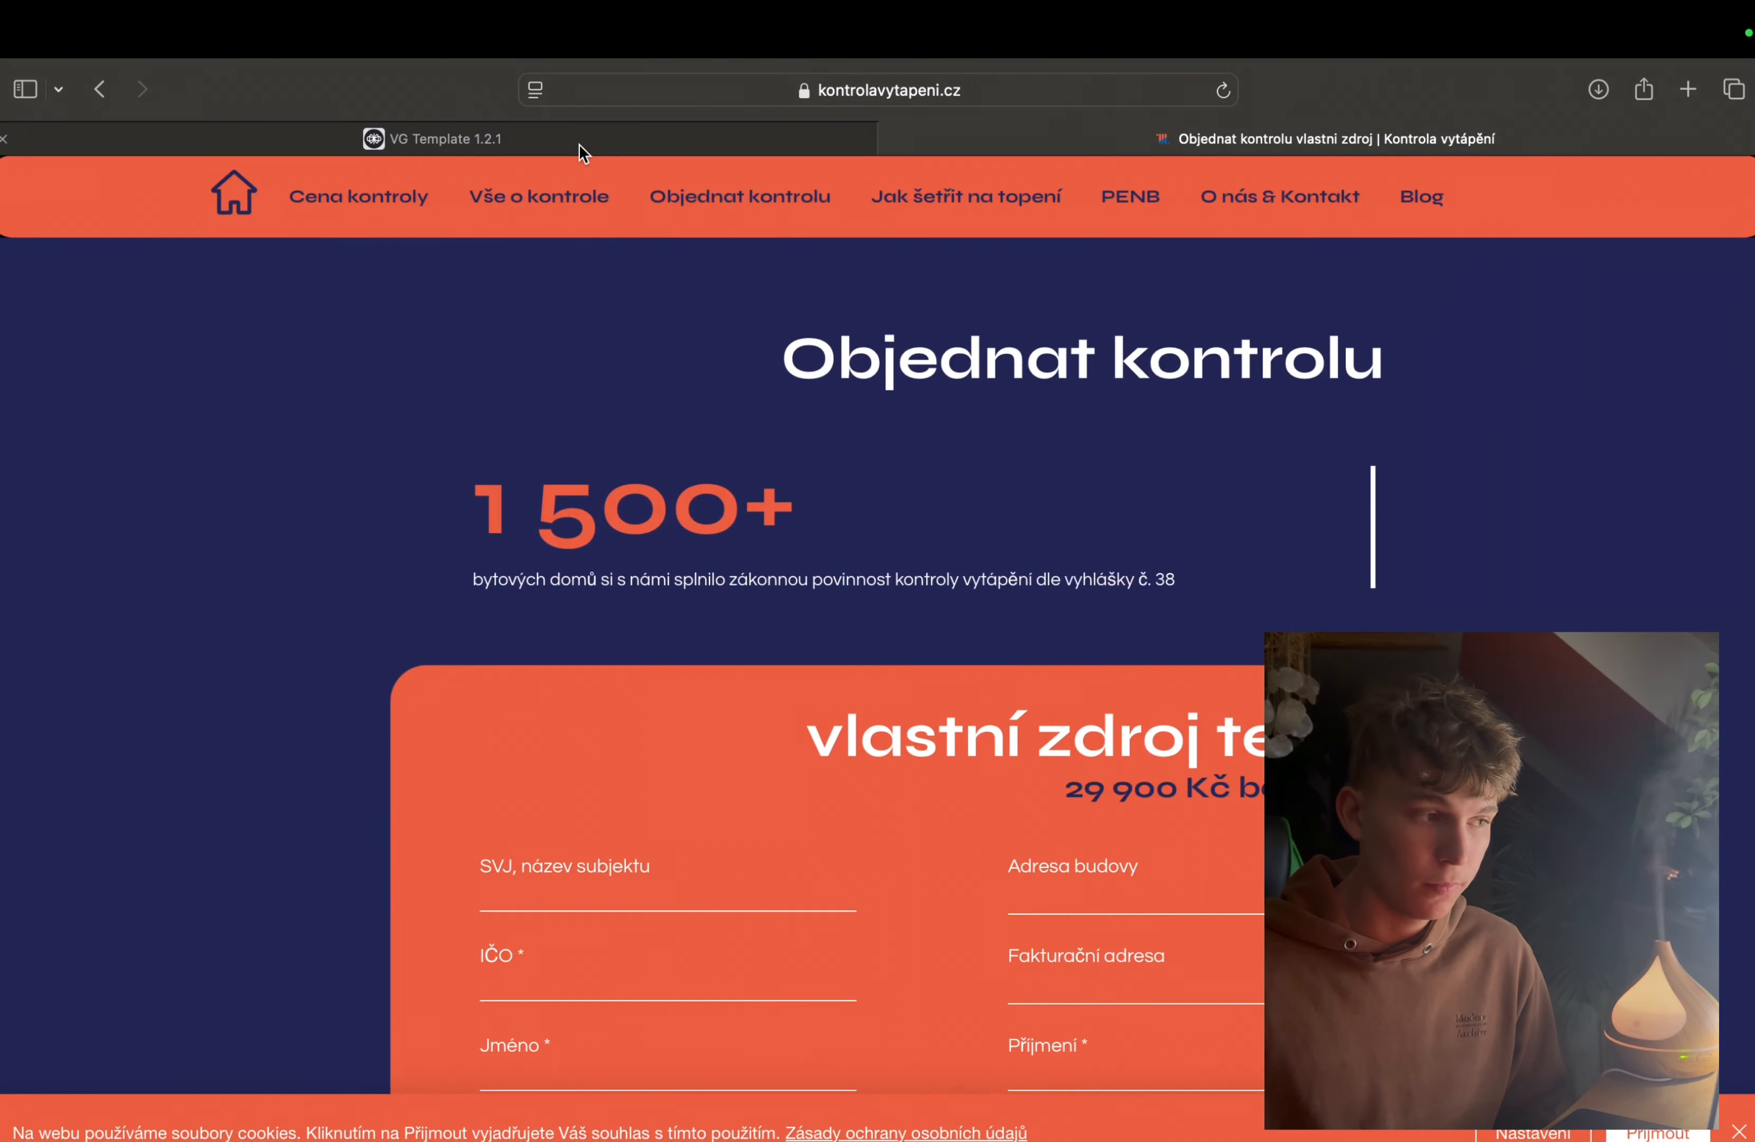
# Step: Switch back to the VG Template 1.2.1 workflow and review the No reply delay setting of New Block 36's carousel
pyautogui.click(579, 143)
pyautogui.scroll(-2, 854, 670)
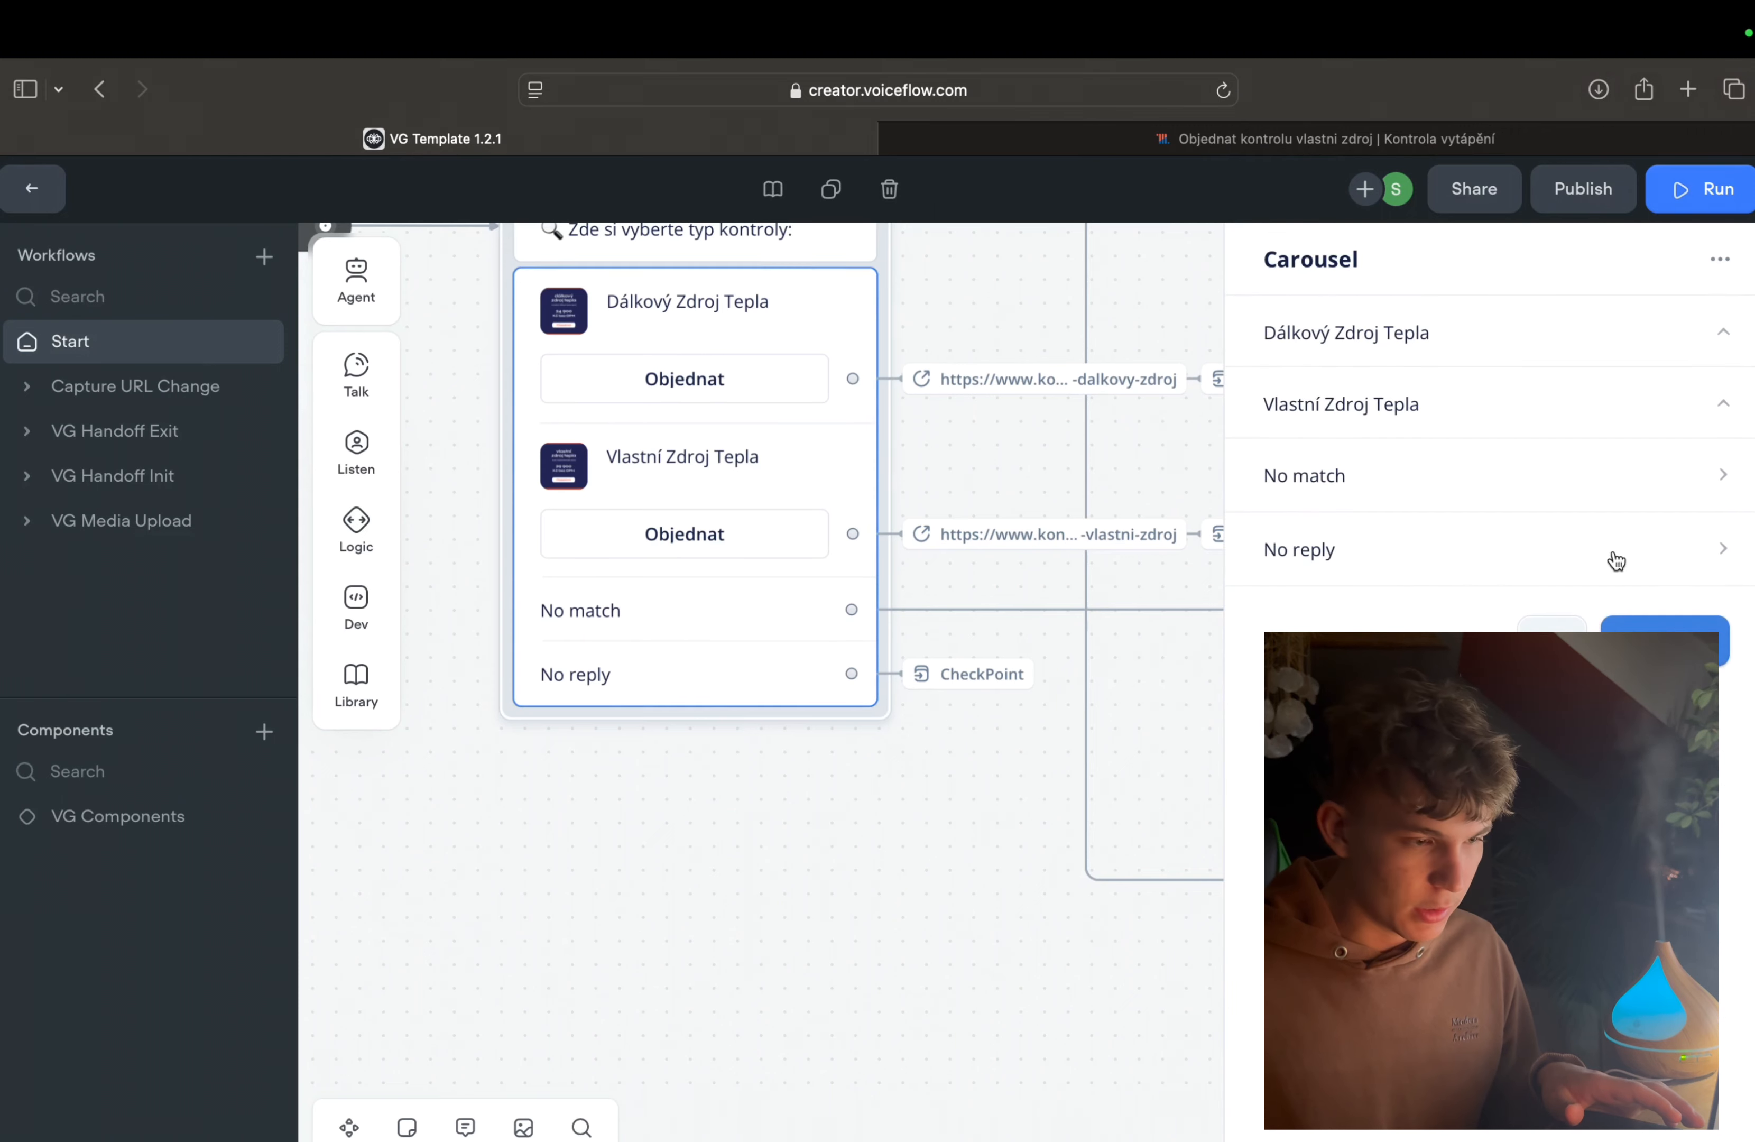
pyautogui.click(1559, 553)
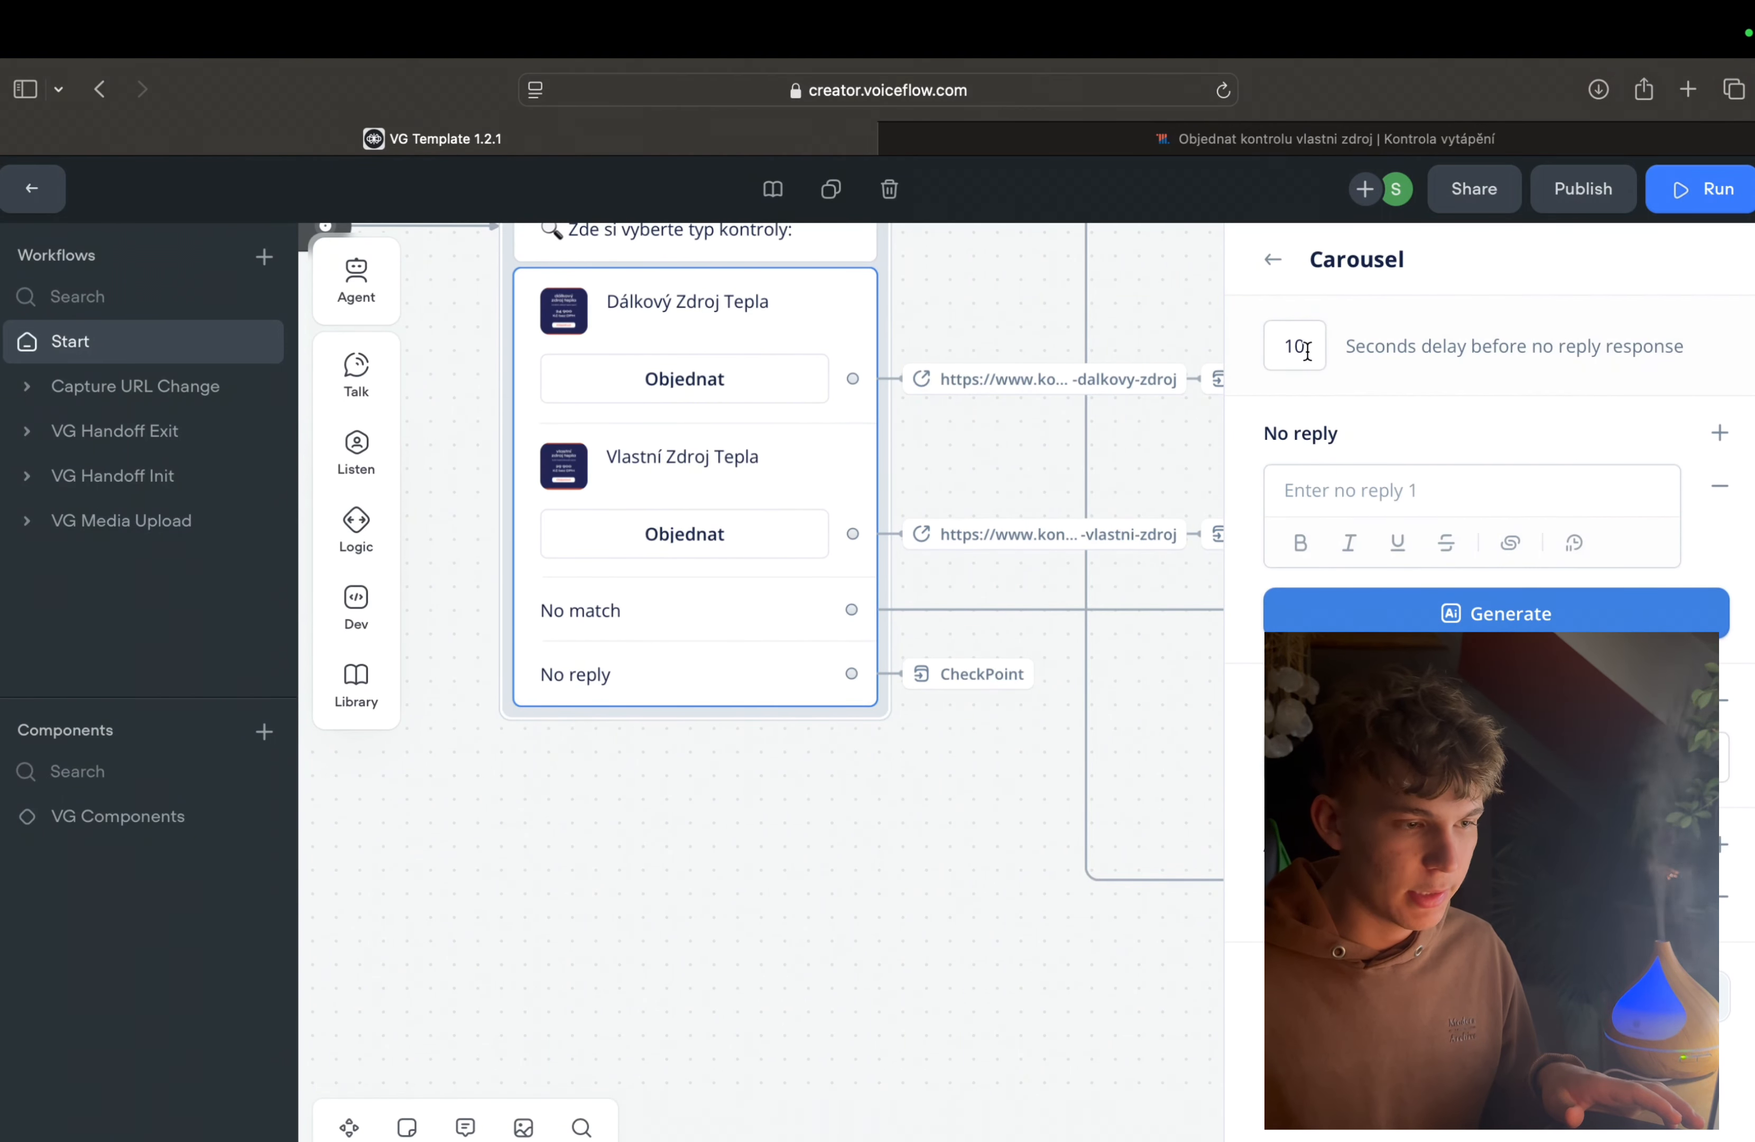
pyautogui.moveTo(1305, 348); pyautogui.dragTo(1268, 348)
pyautogui.click(807, 830)
# Step: Place a new empty Message block on the open canvas above the listen block's No match path
pyautogui.scroll(-3, 806, 637)
pyautogui.scroll(10, 806, 638)
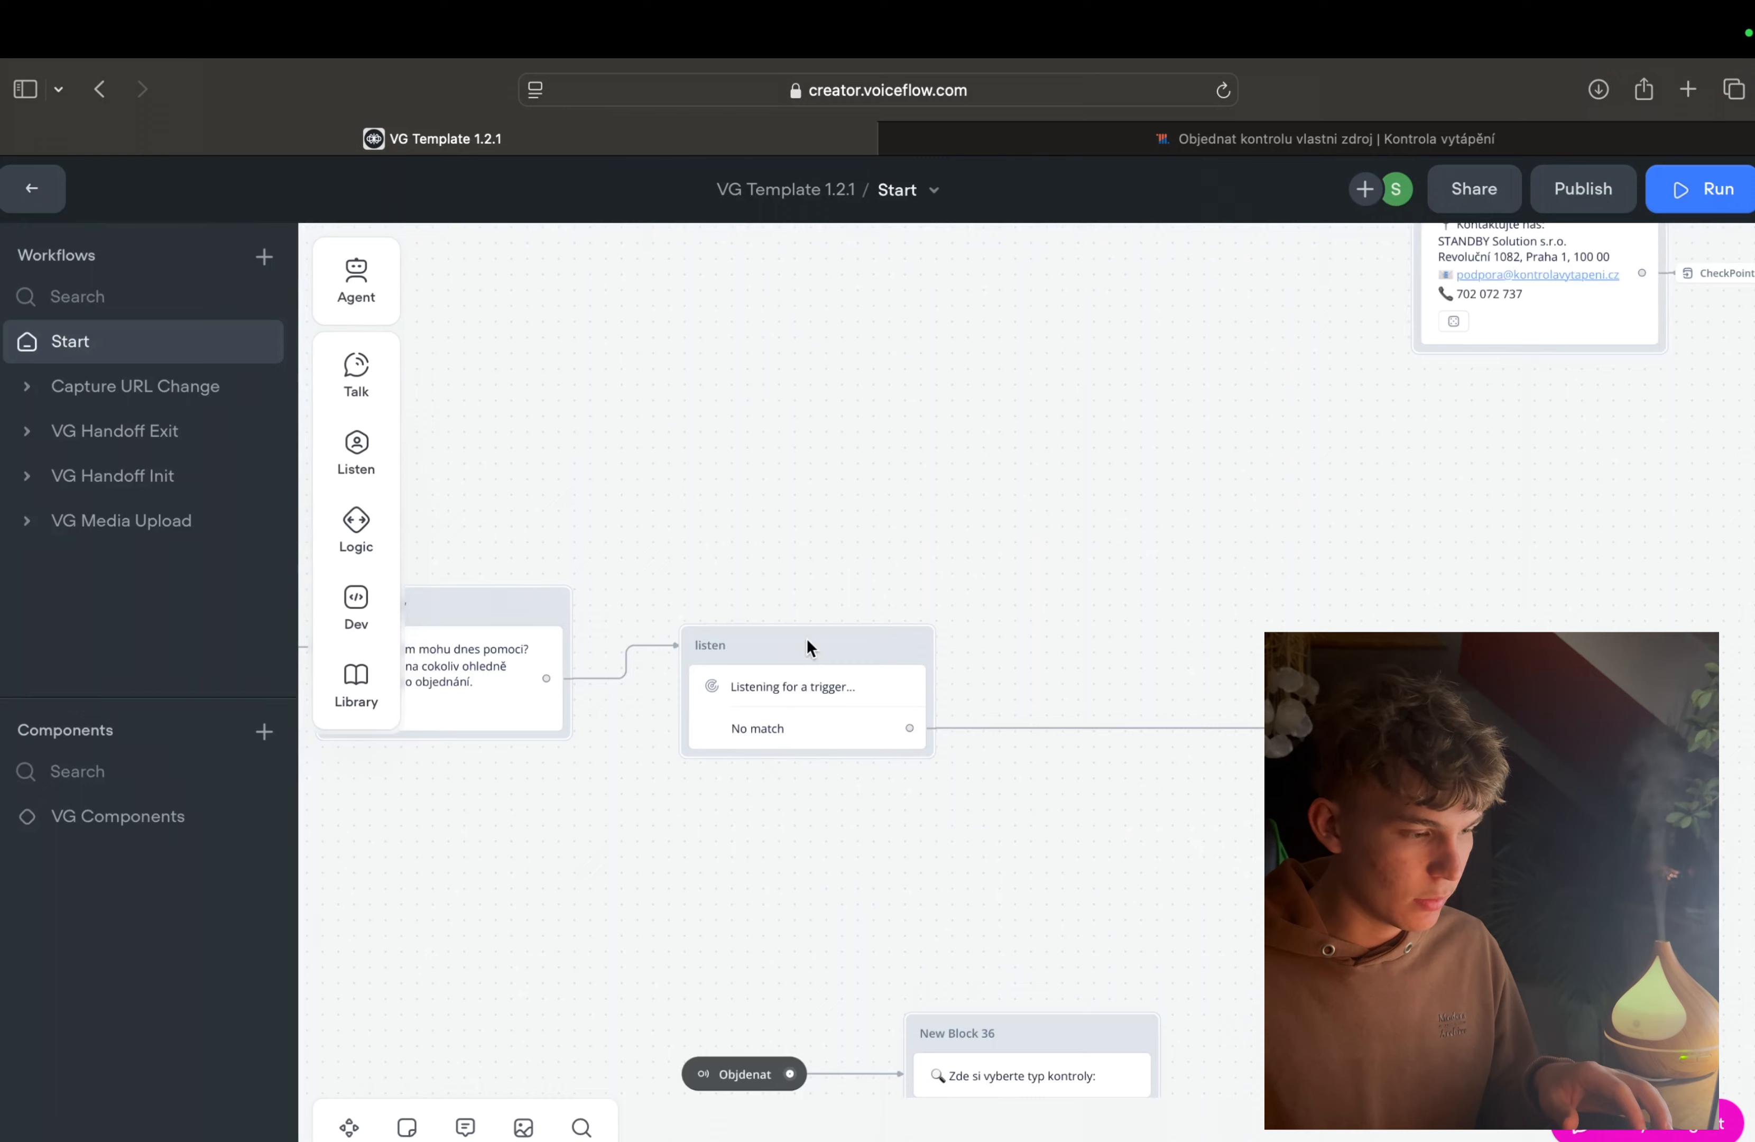
pyautogui.hscroll(-4, 806, 637)
pyautogui.hscroll(4, 806, 645)
pyautogui.scroll(2, 806, 655)
pyautogui.moveTo(371, 398)
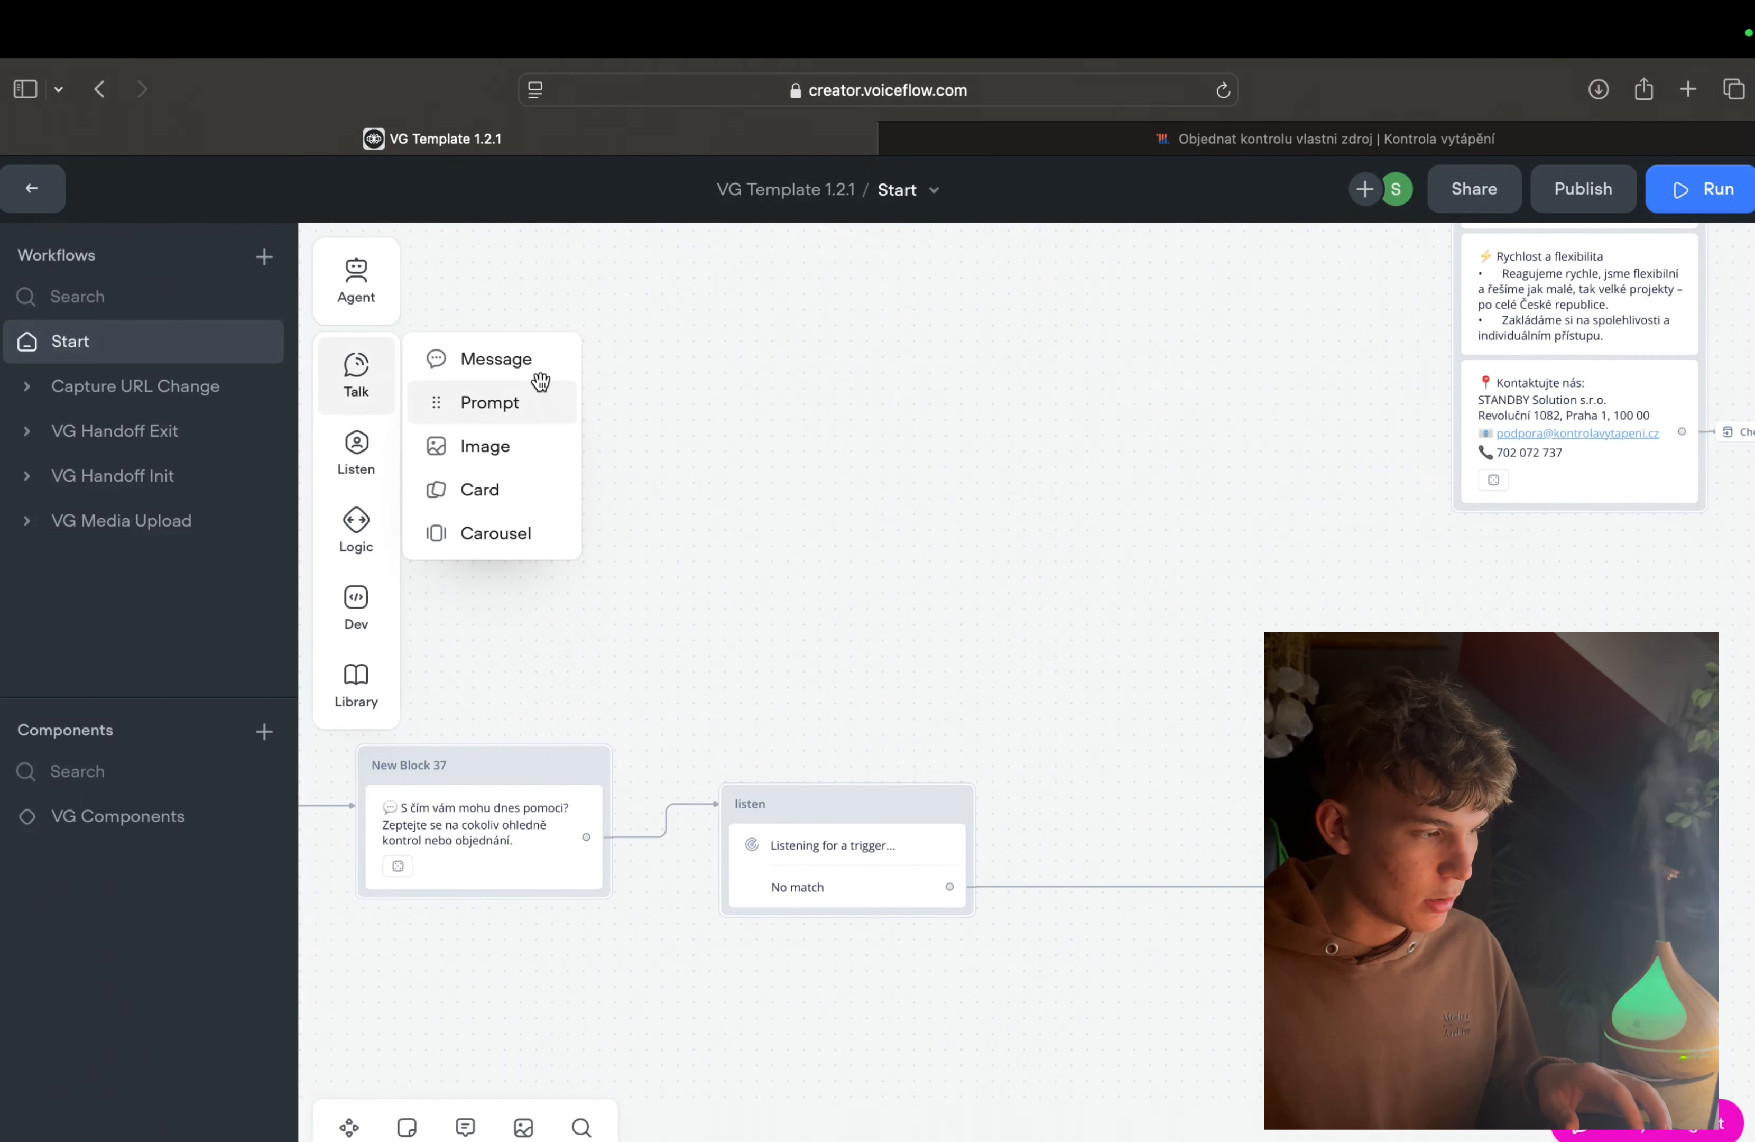
pyautogui.moveTo(485, 363); pyautogui.dragTo(1174, 555)
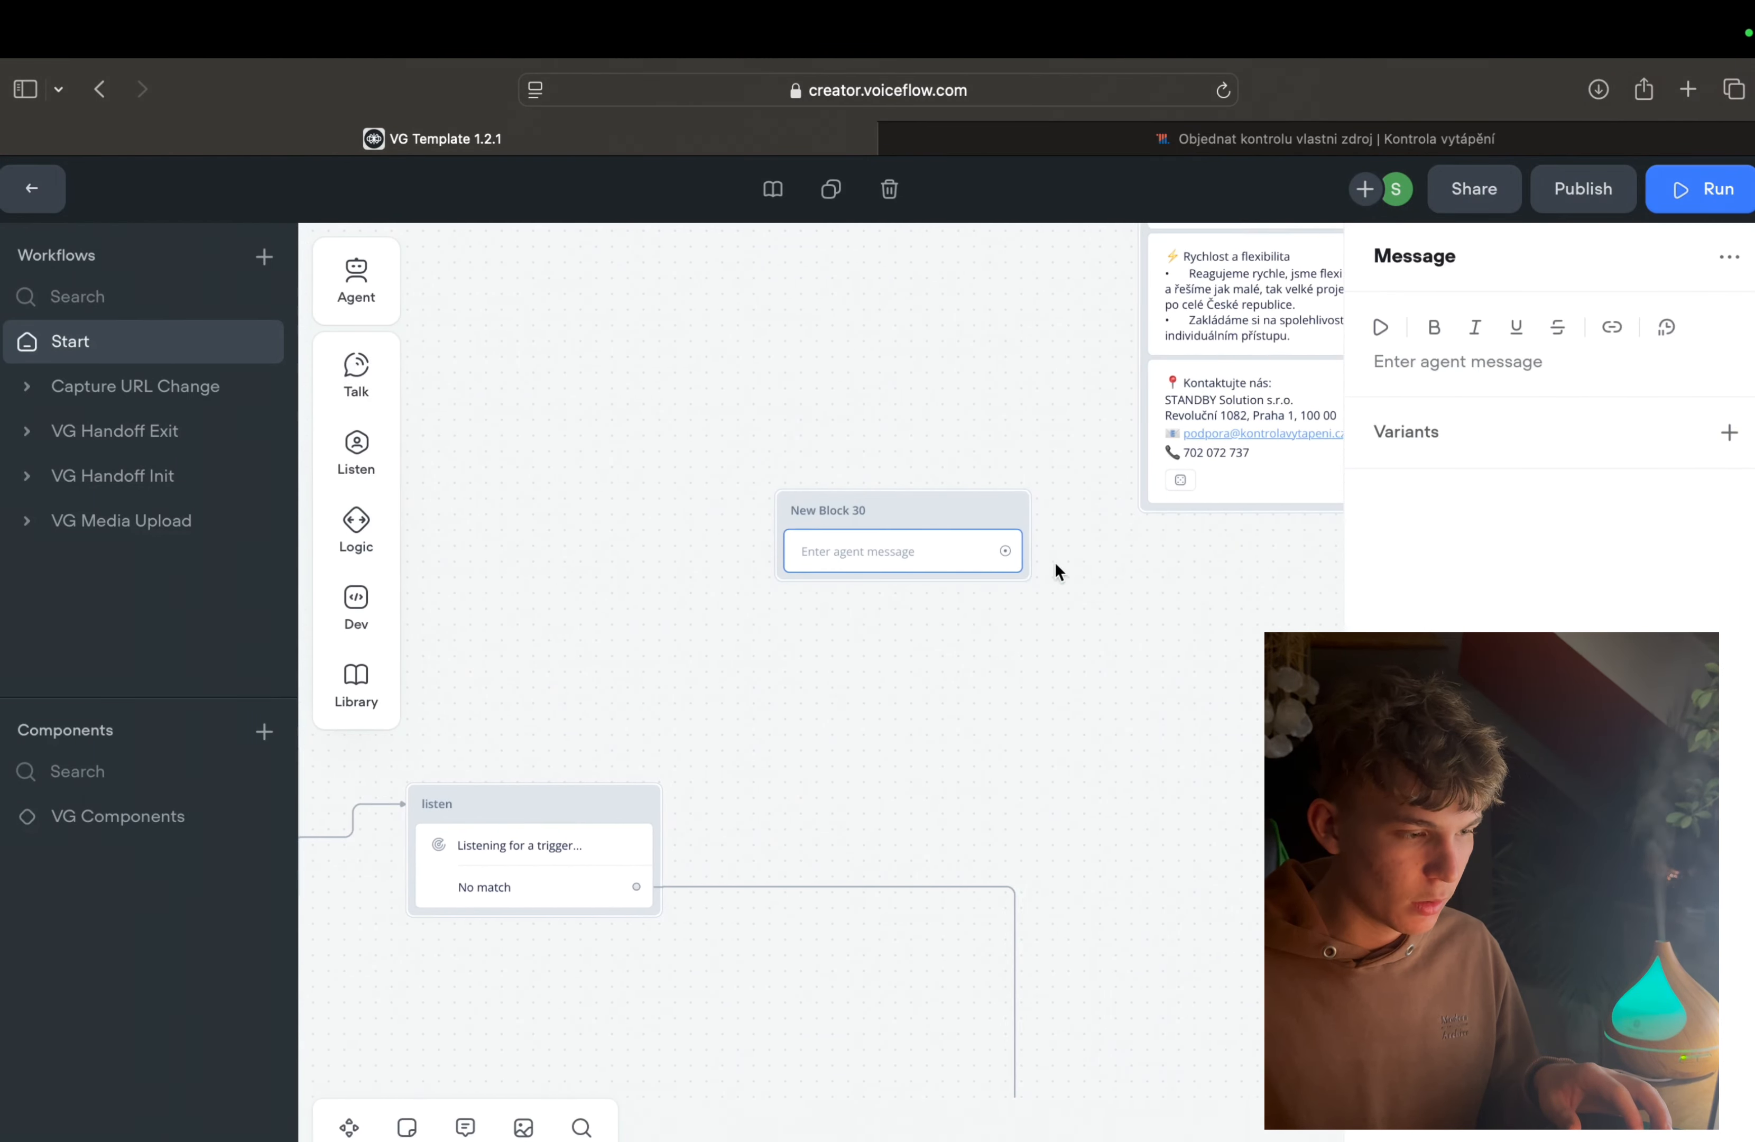
# Step: Attach a Go to Block action to the empty message block and list the Start workflow's blocks as possible targets
pyautogui.moveTo(1014, 548); pyautogui.dragTo(1073, 560)
pyautogui.click(946, 577)
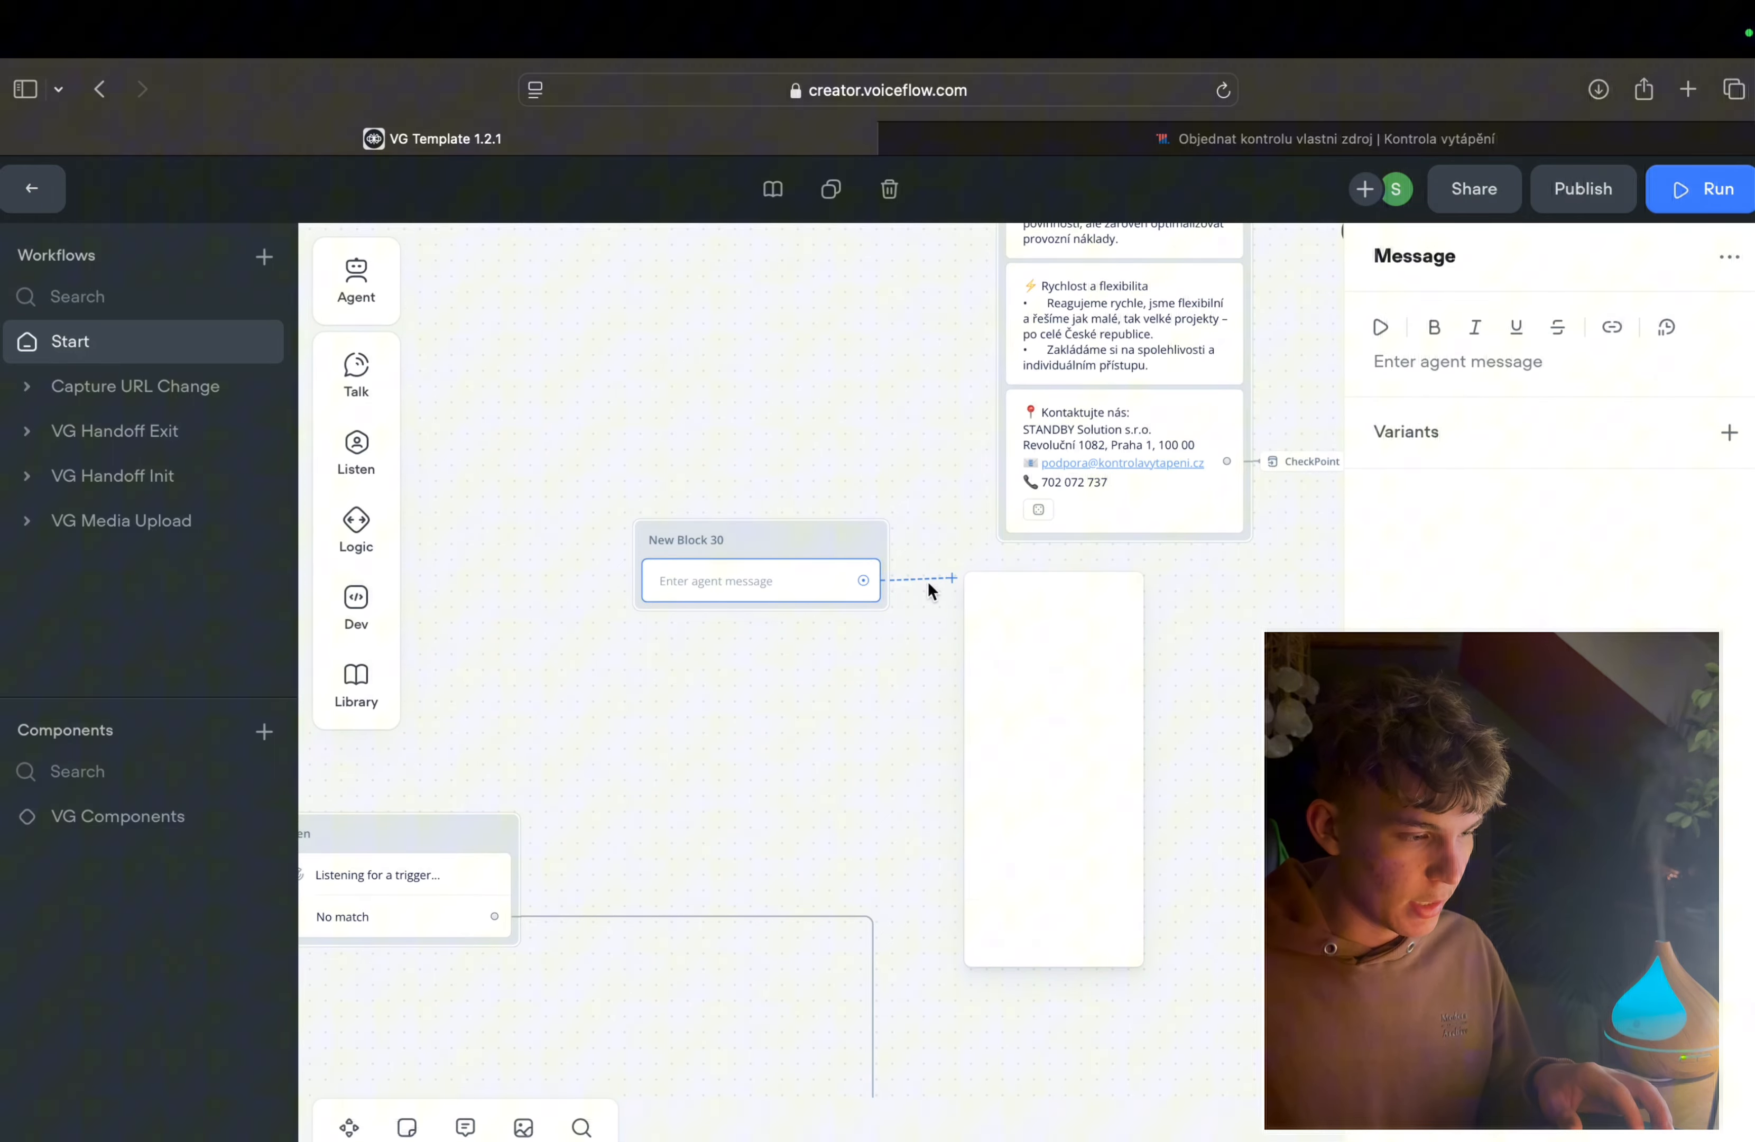
pyautogui.click(911, 582)
pyautogui.scroll(1, 852, 574)
pyautogui.scroll(-3, 852, 578)
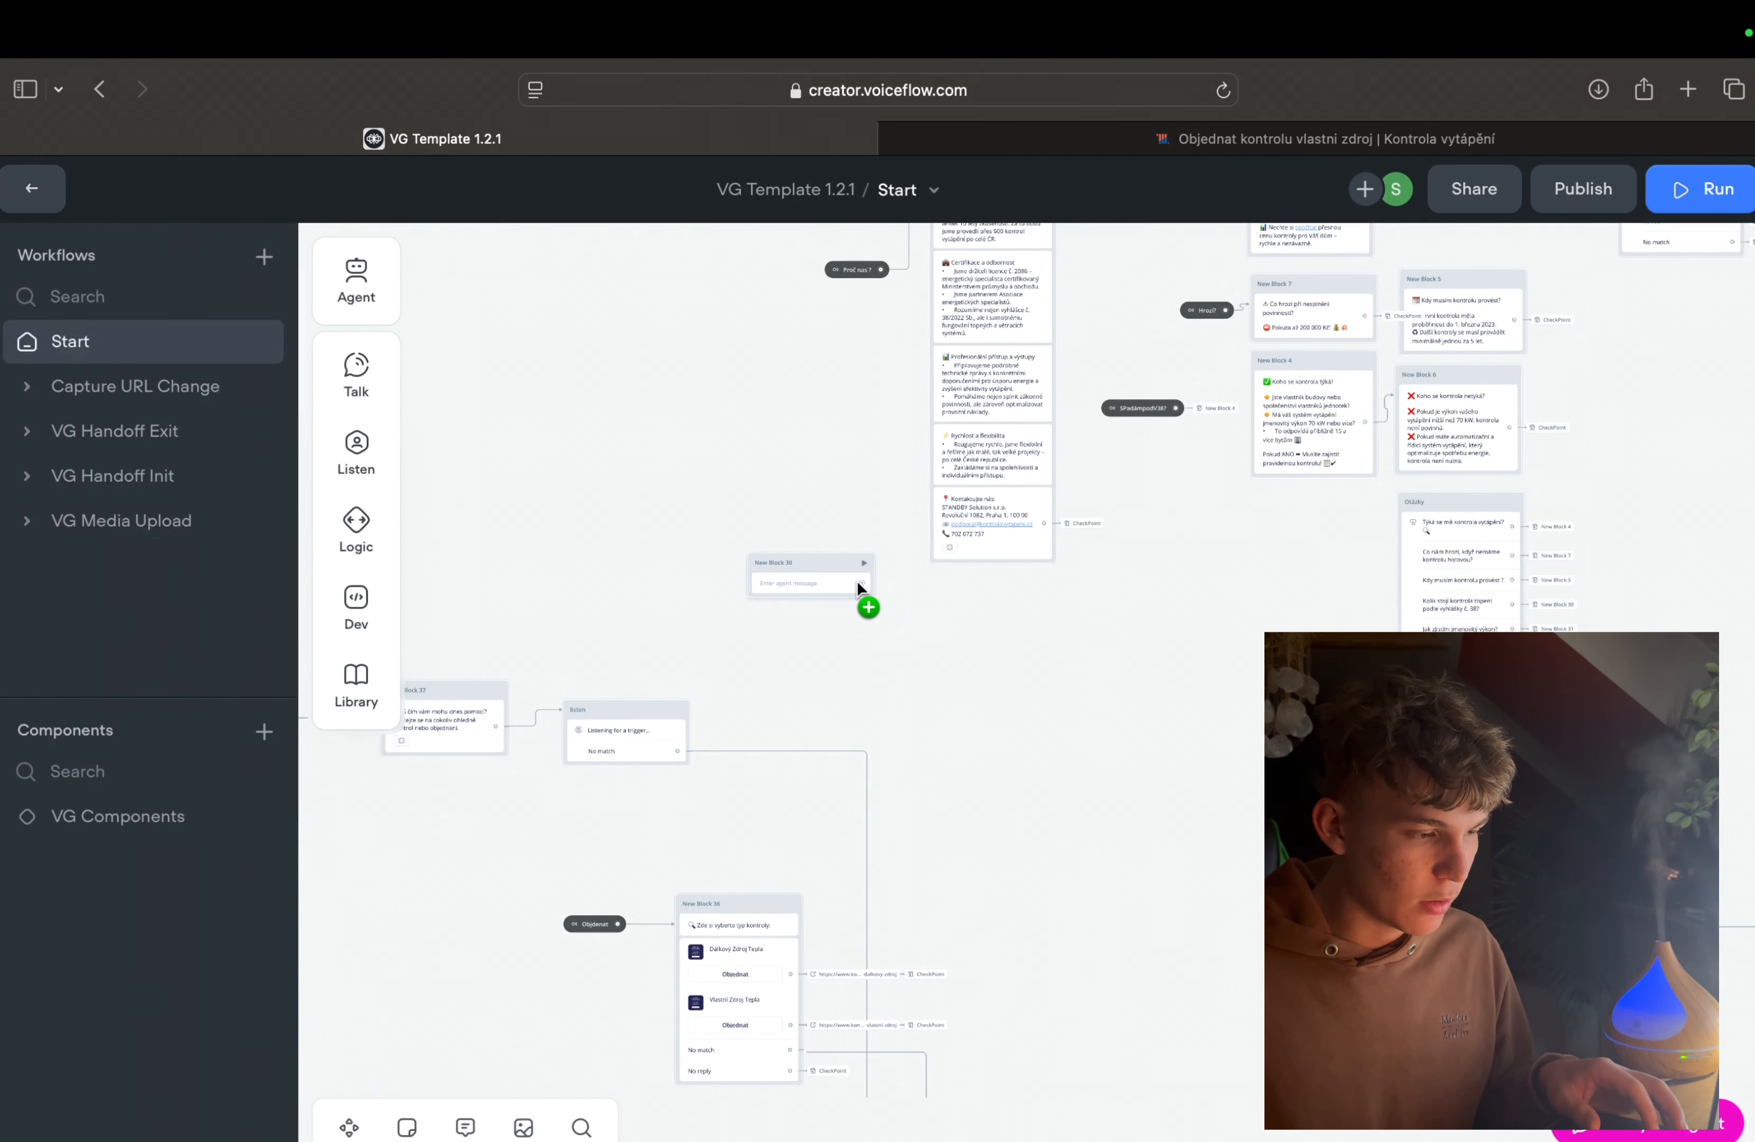
pyautogui.moveTo(861, 582); pyautogui.dragTo(905, 584)
pyautogui.moveTo(1010, 932)
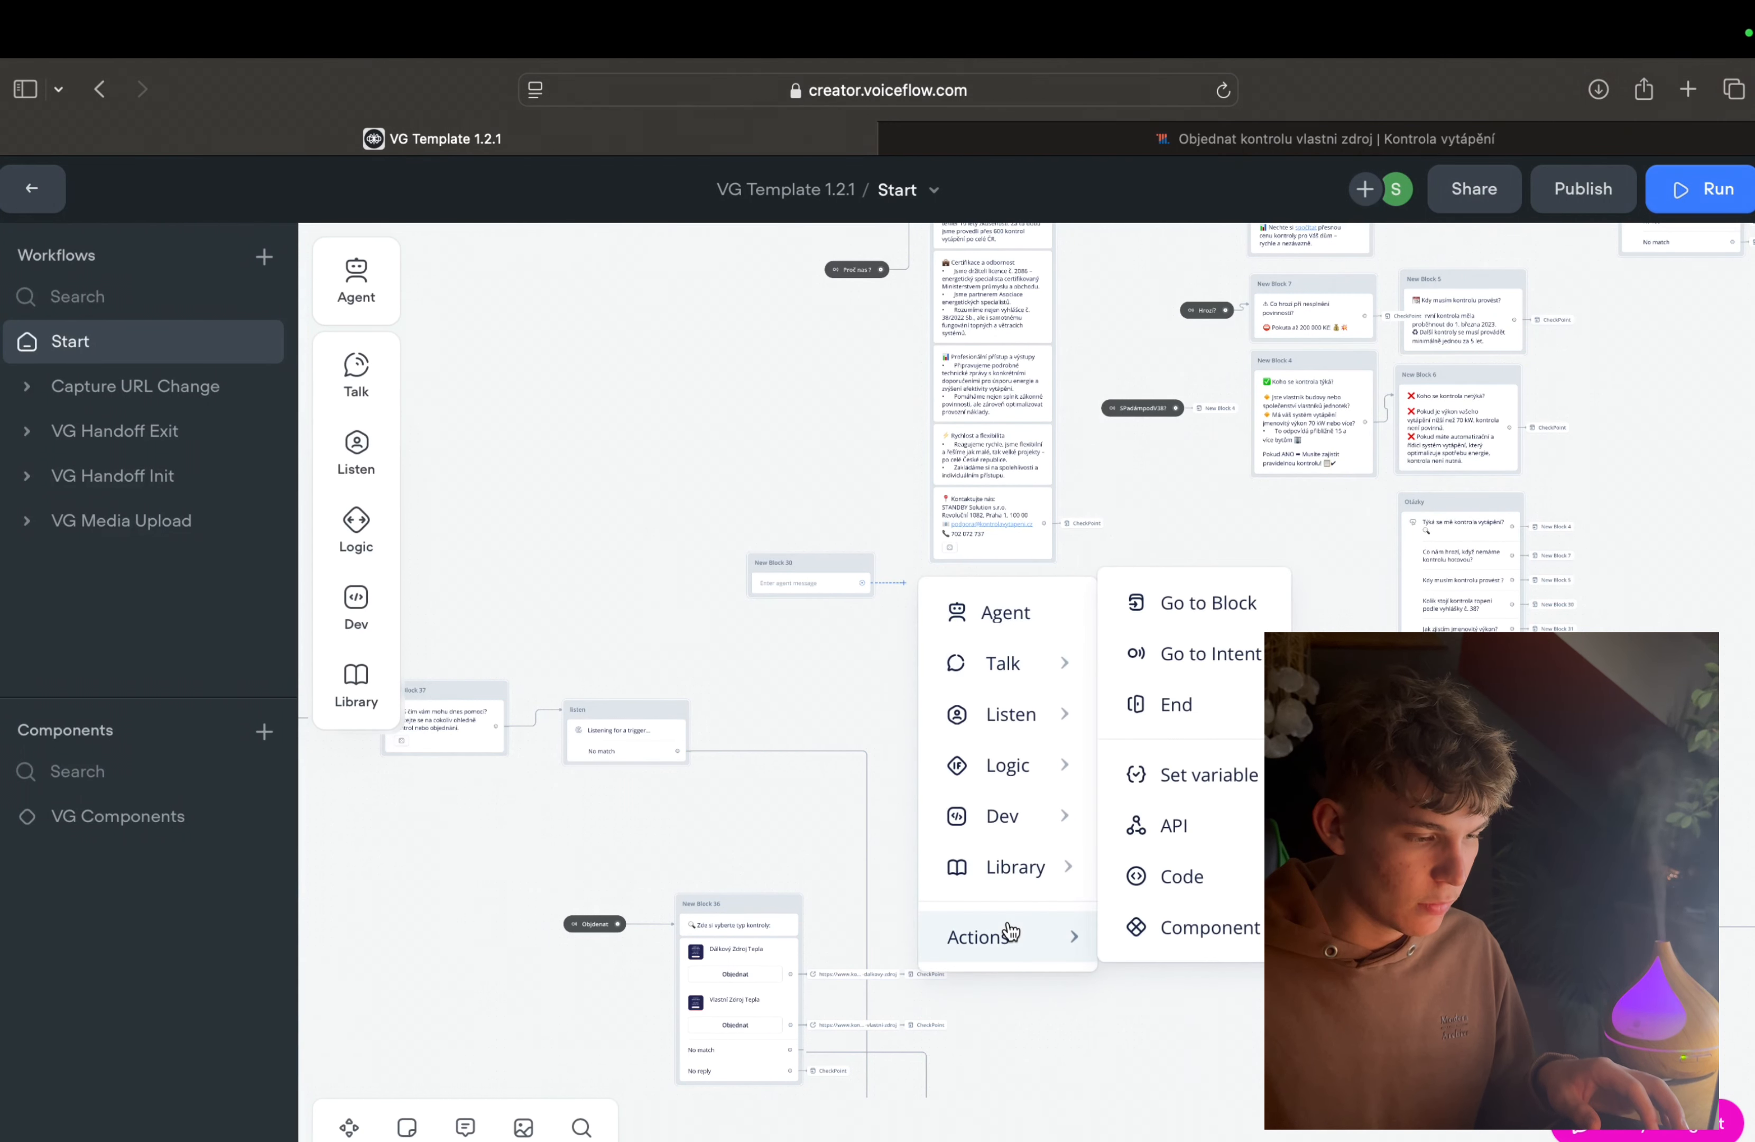
pyautogui.click(1168, 628)
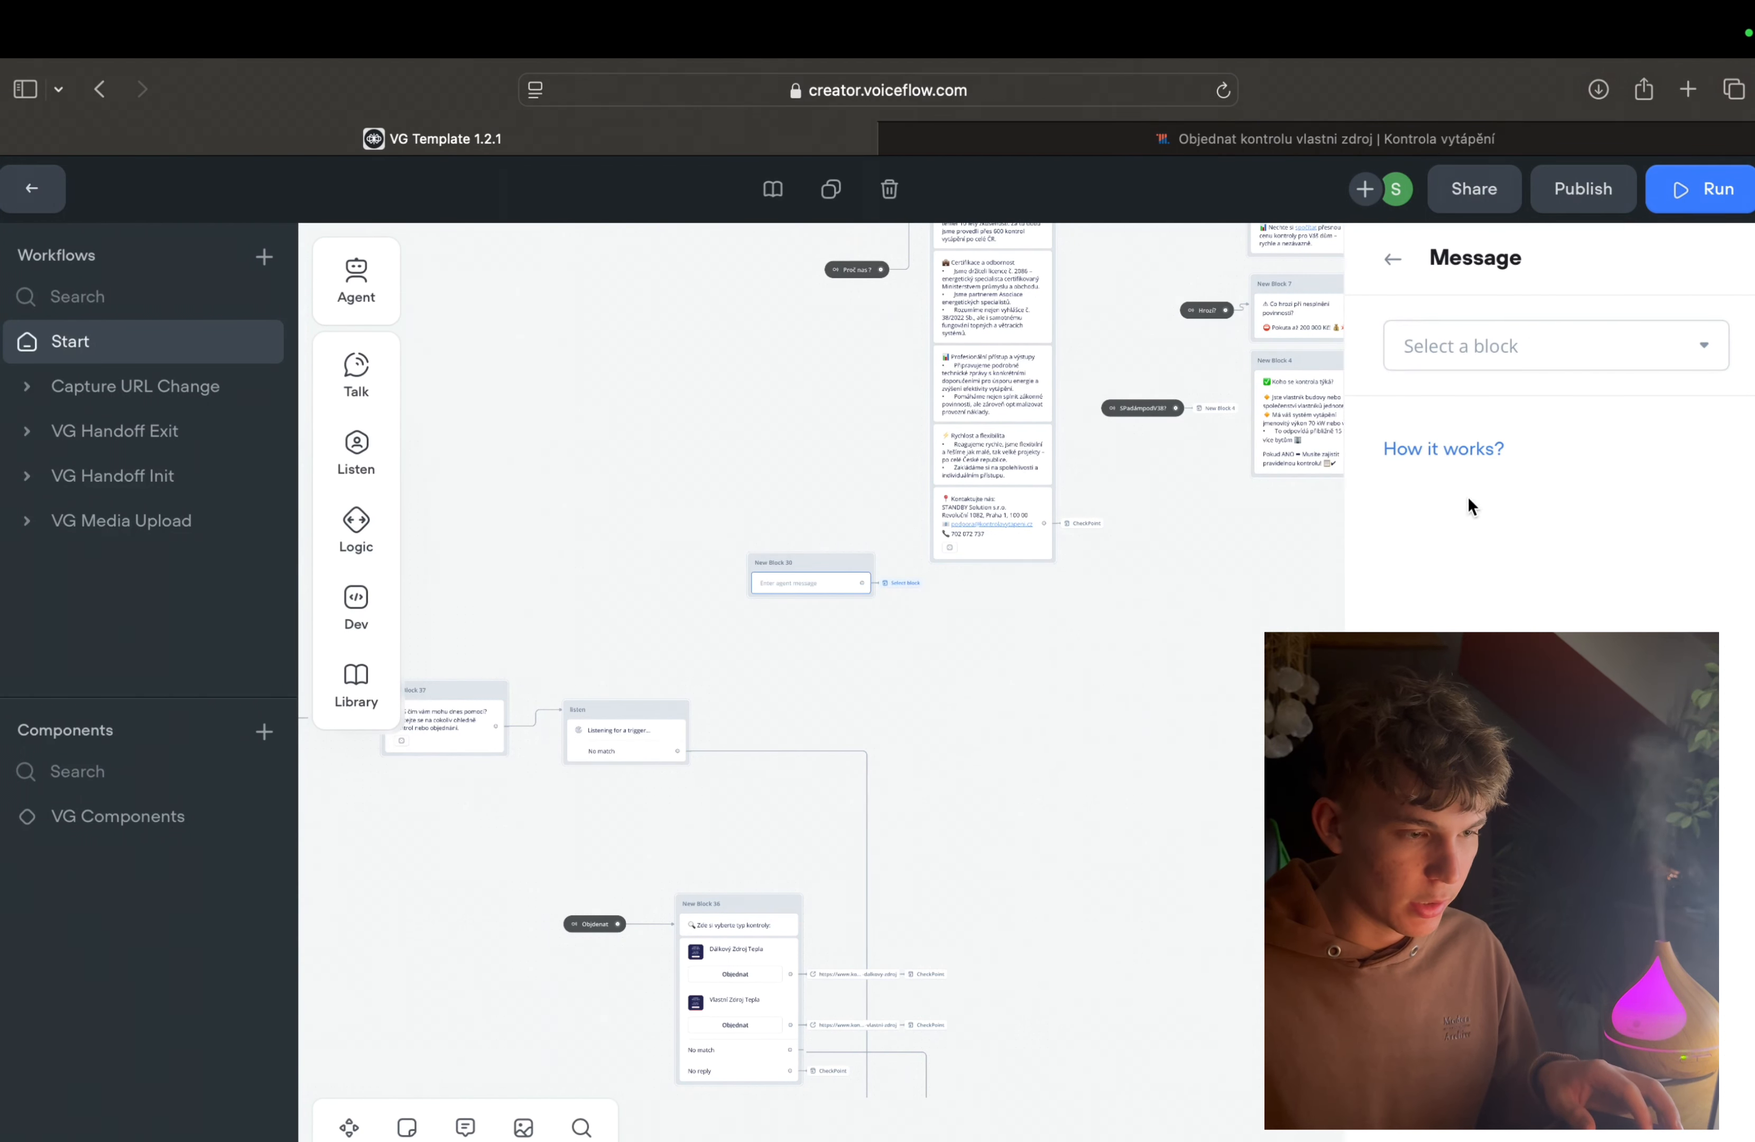
pyautogui.click(1426, 346)
pyautogui.moveTo(1422, 552)
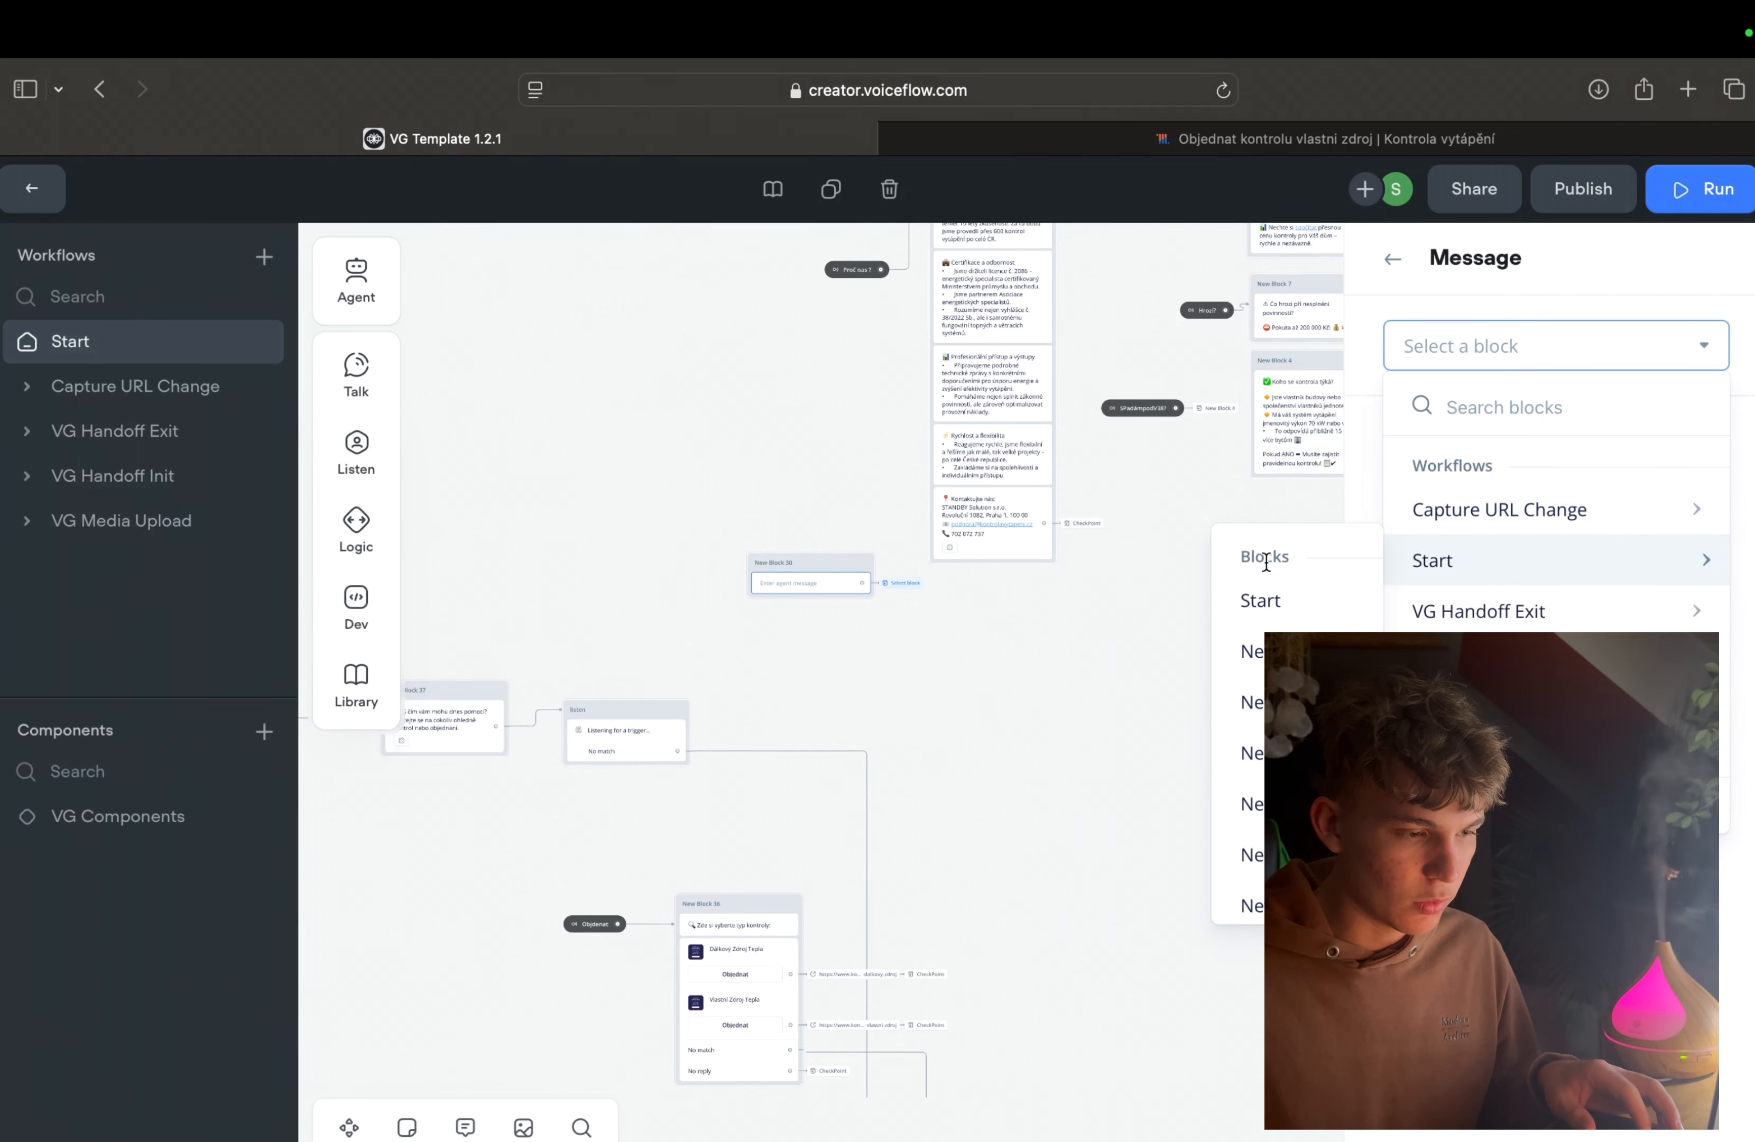
# Step: Delete the empty message step together with its Go to Block action
pyautogui.click(814, 621)
pyautogui.rightClick(815, 590)
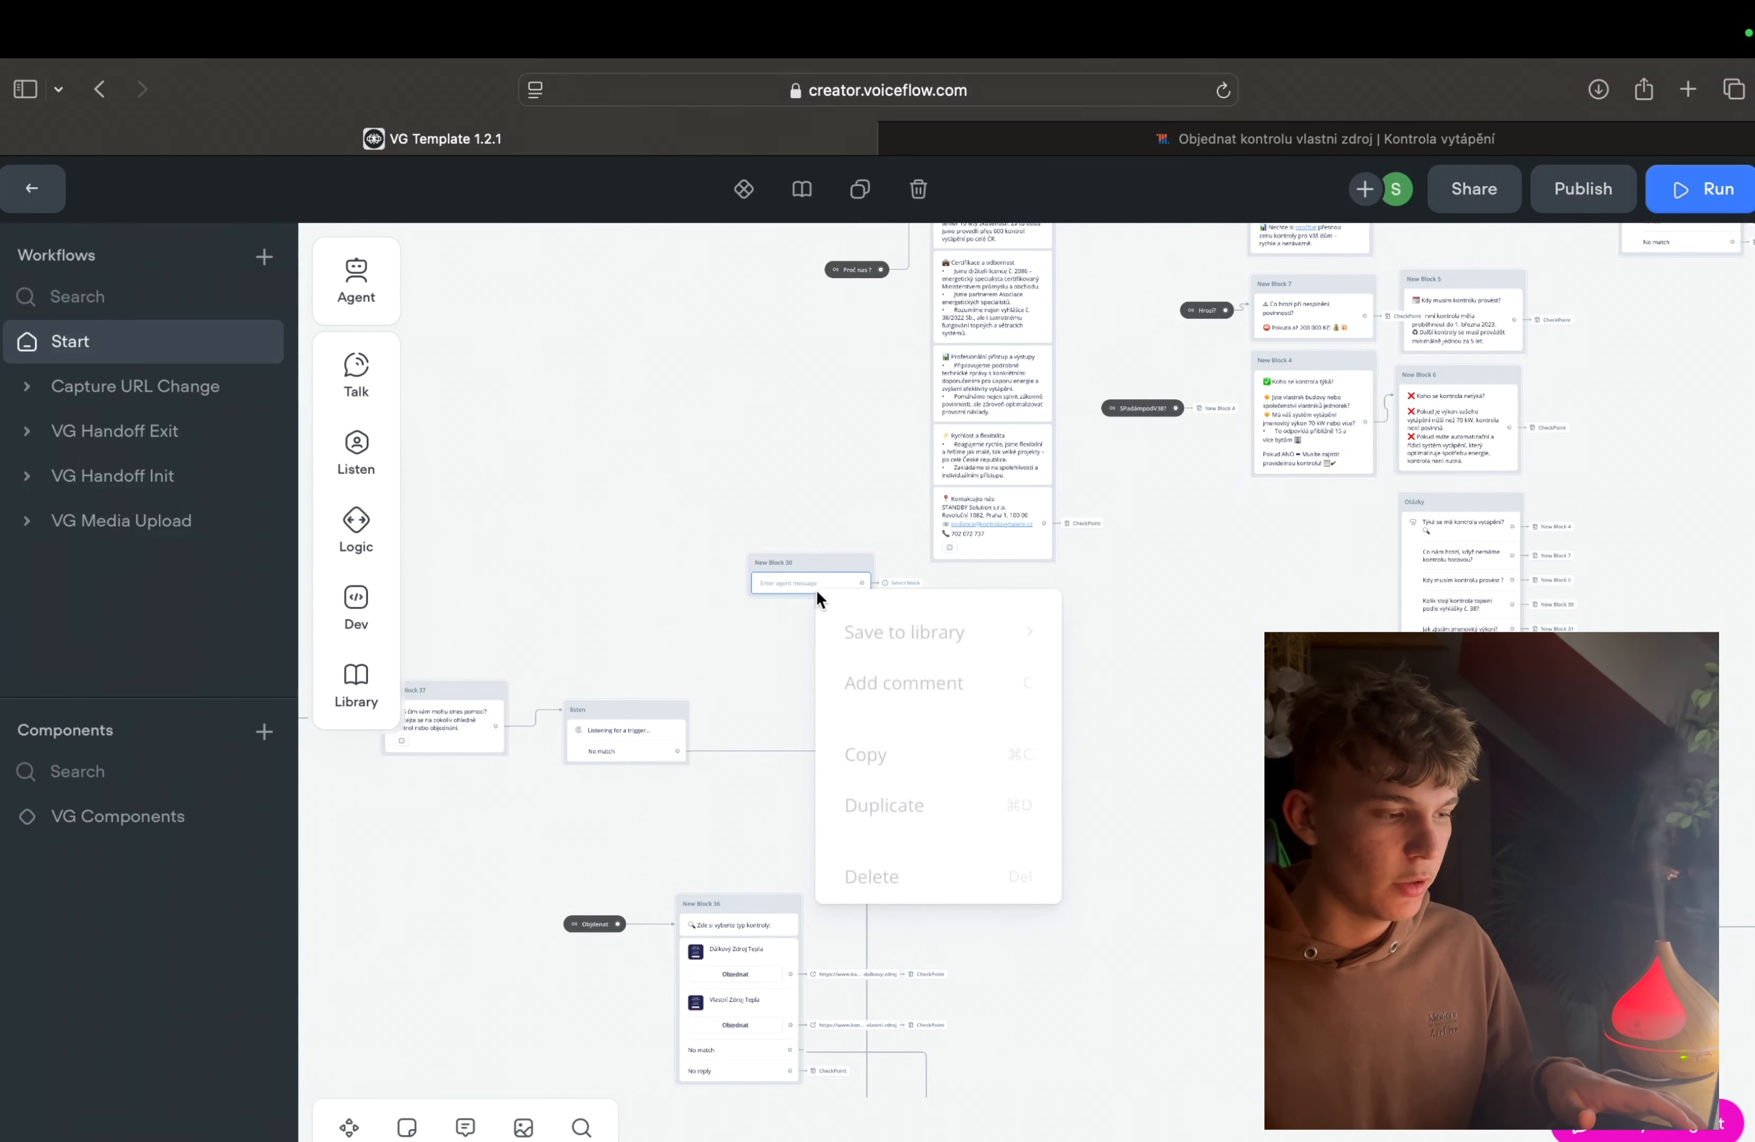
pyautogui.click(966, 894)
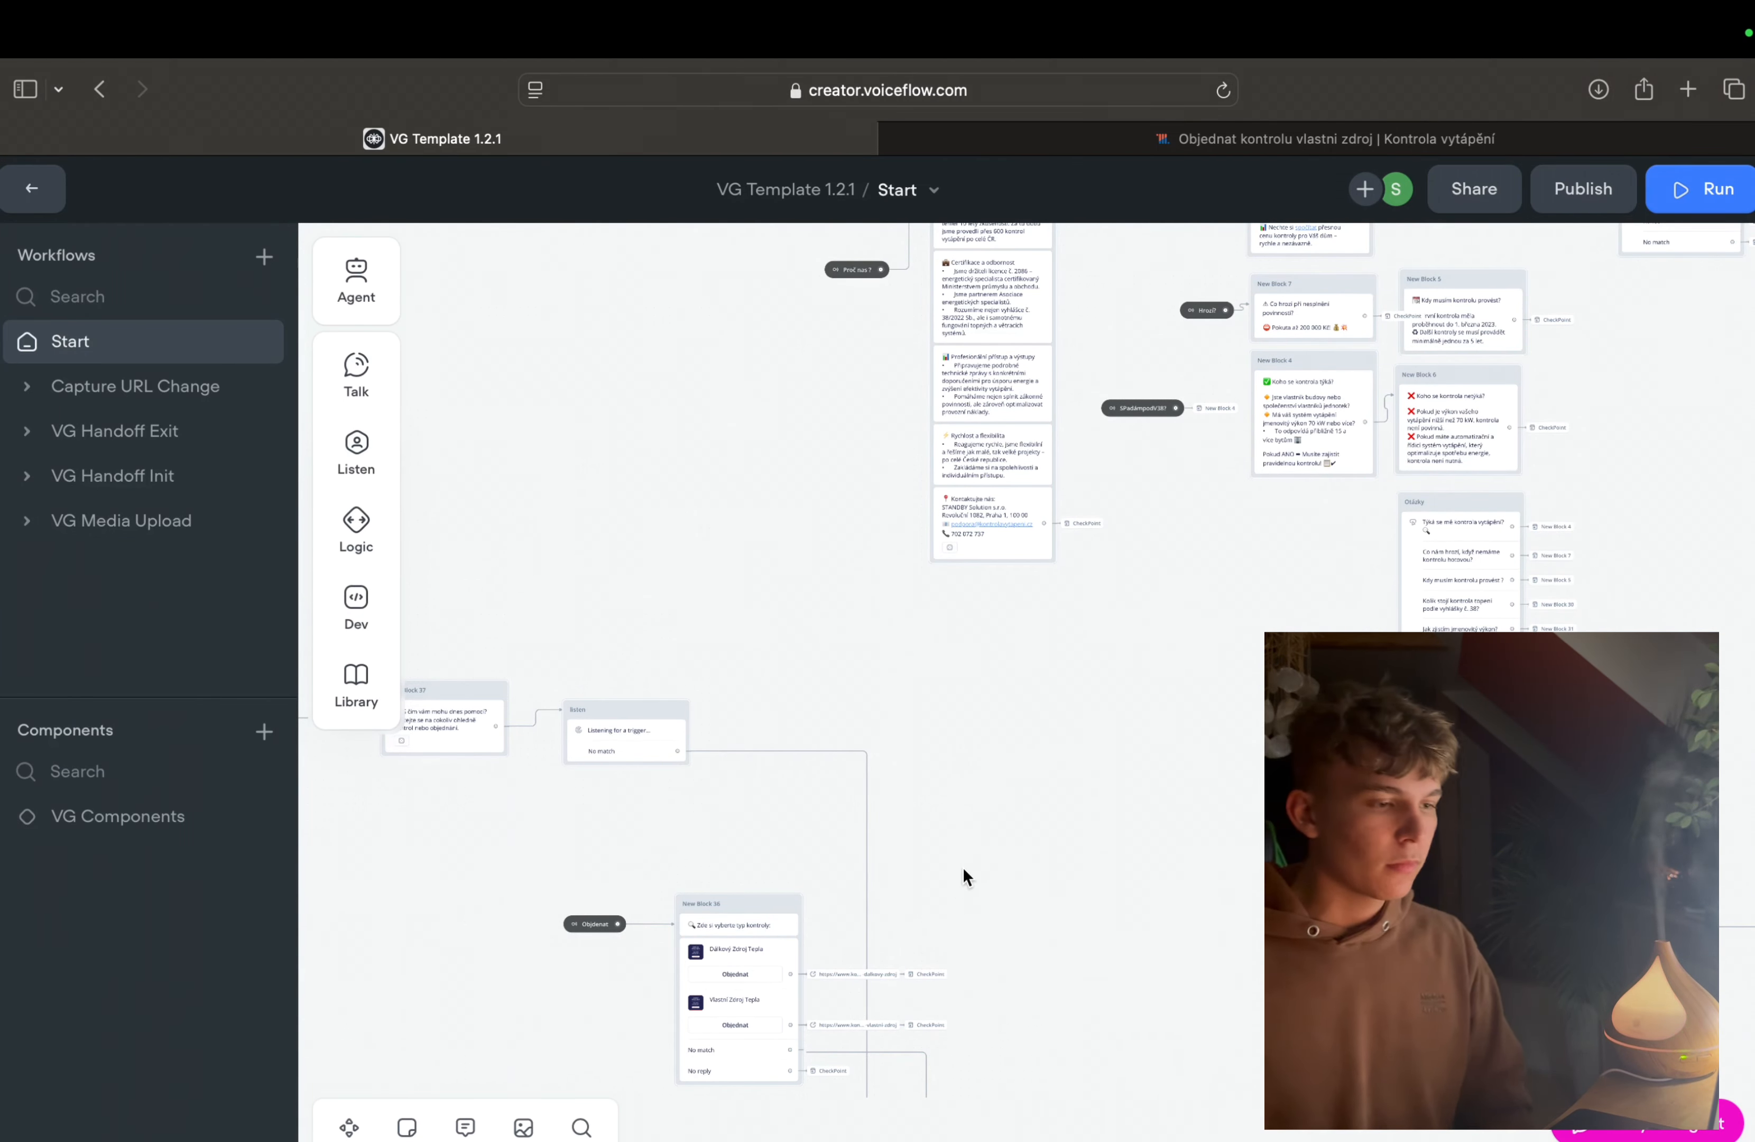
# Step: Trace the No match paths from the listen block and New Block 36 to the agent in New Block 39
pyautogui.scroll(-3, 964, 882)
pyautogui.hscroll(-3, 963, 882)
pyautogui.scroll(-10, 963, 867)
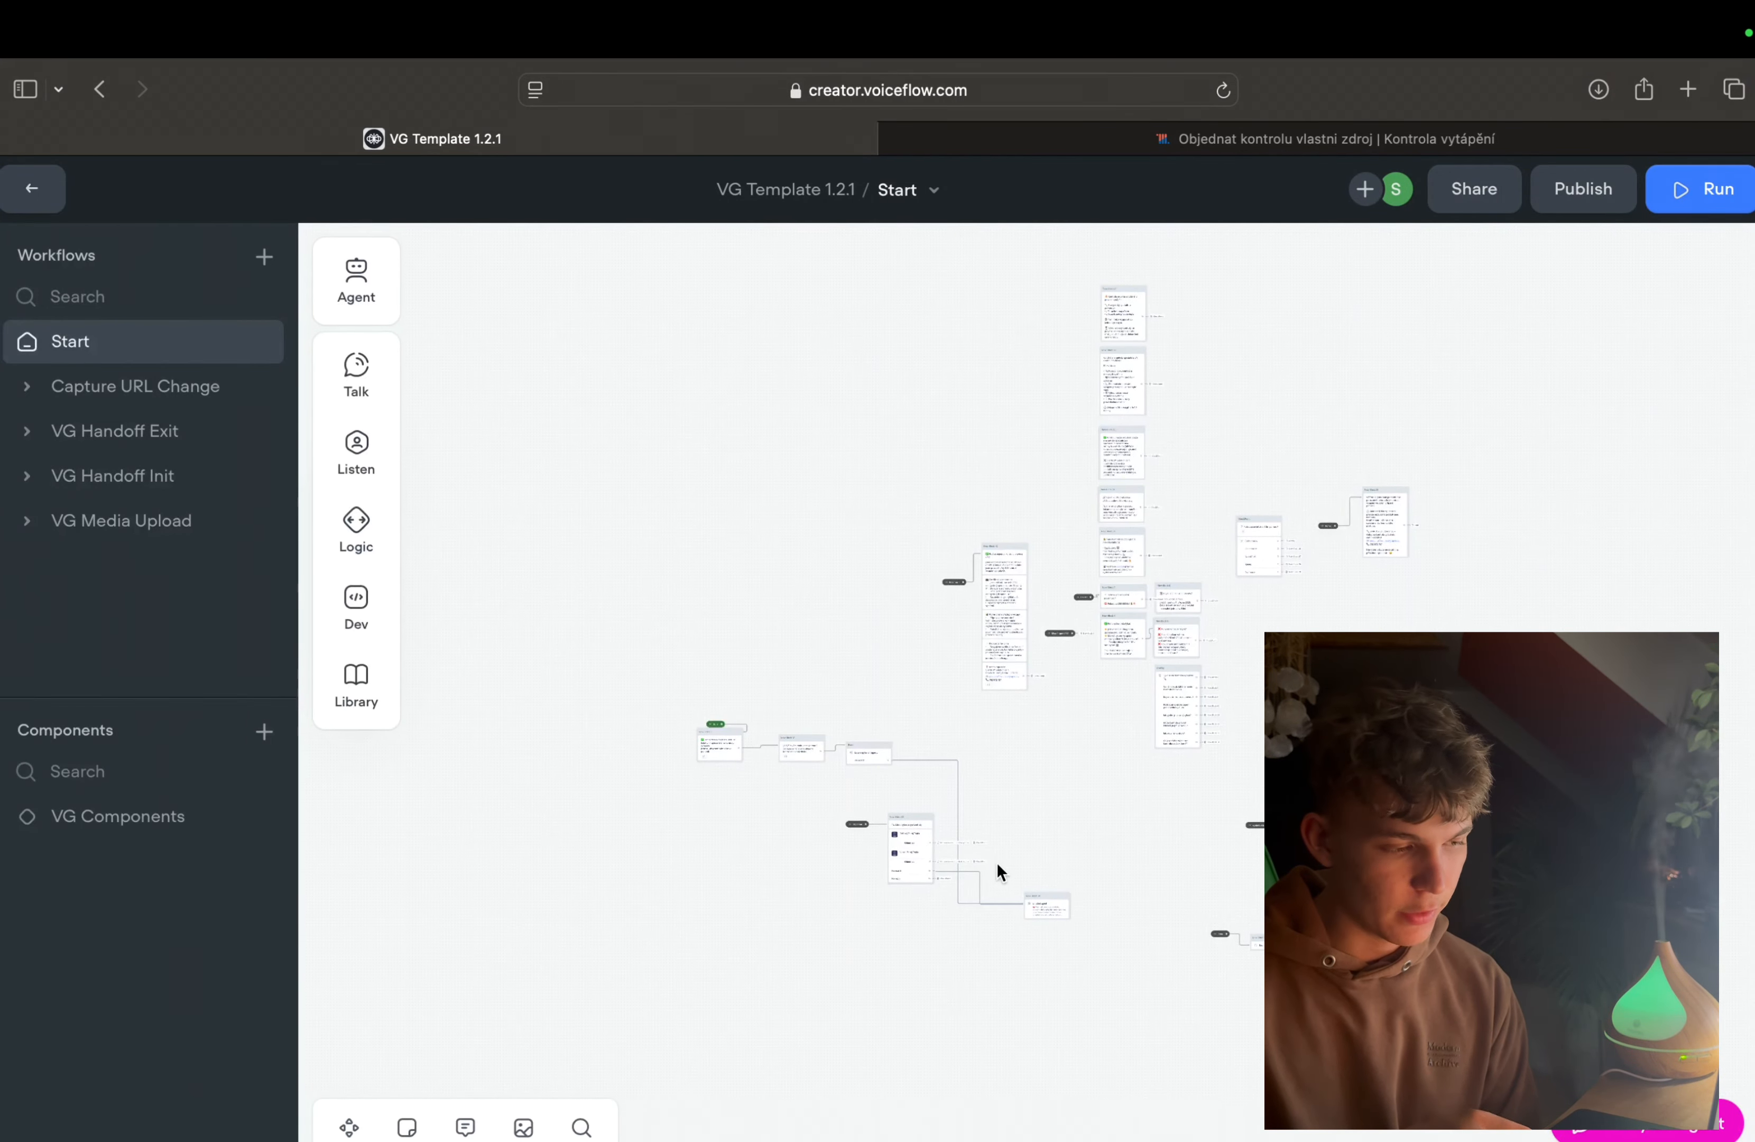
pyautogui.scroll(5, 997, 860)
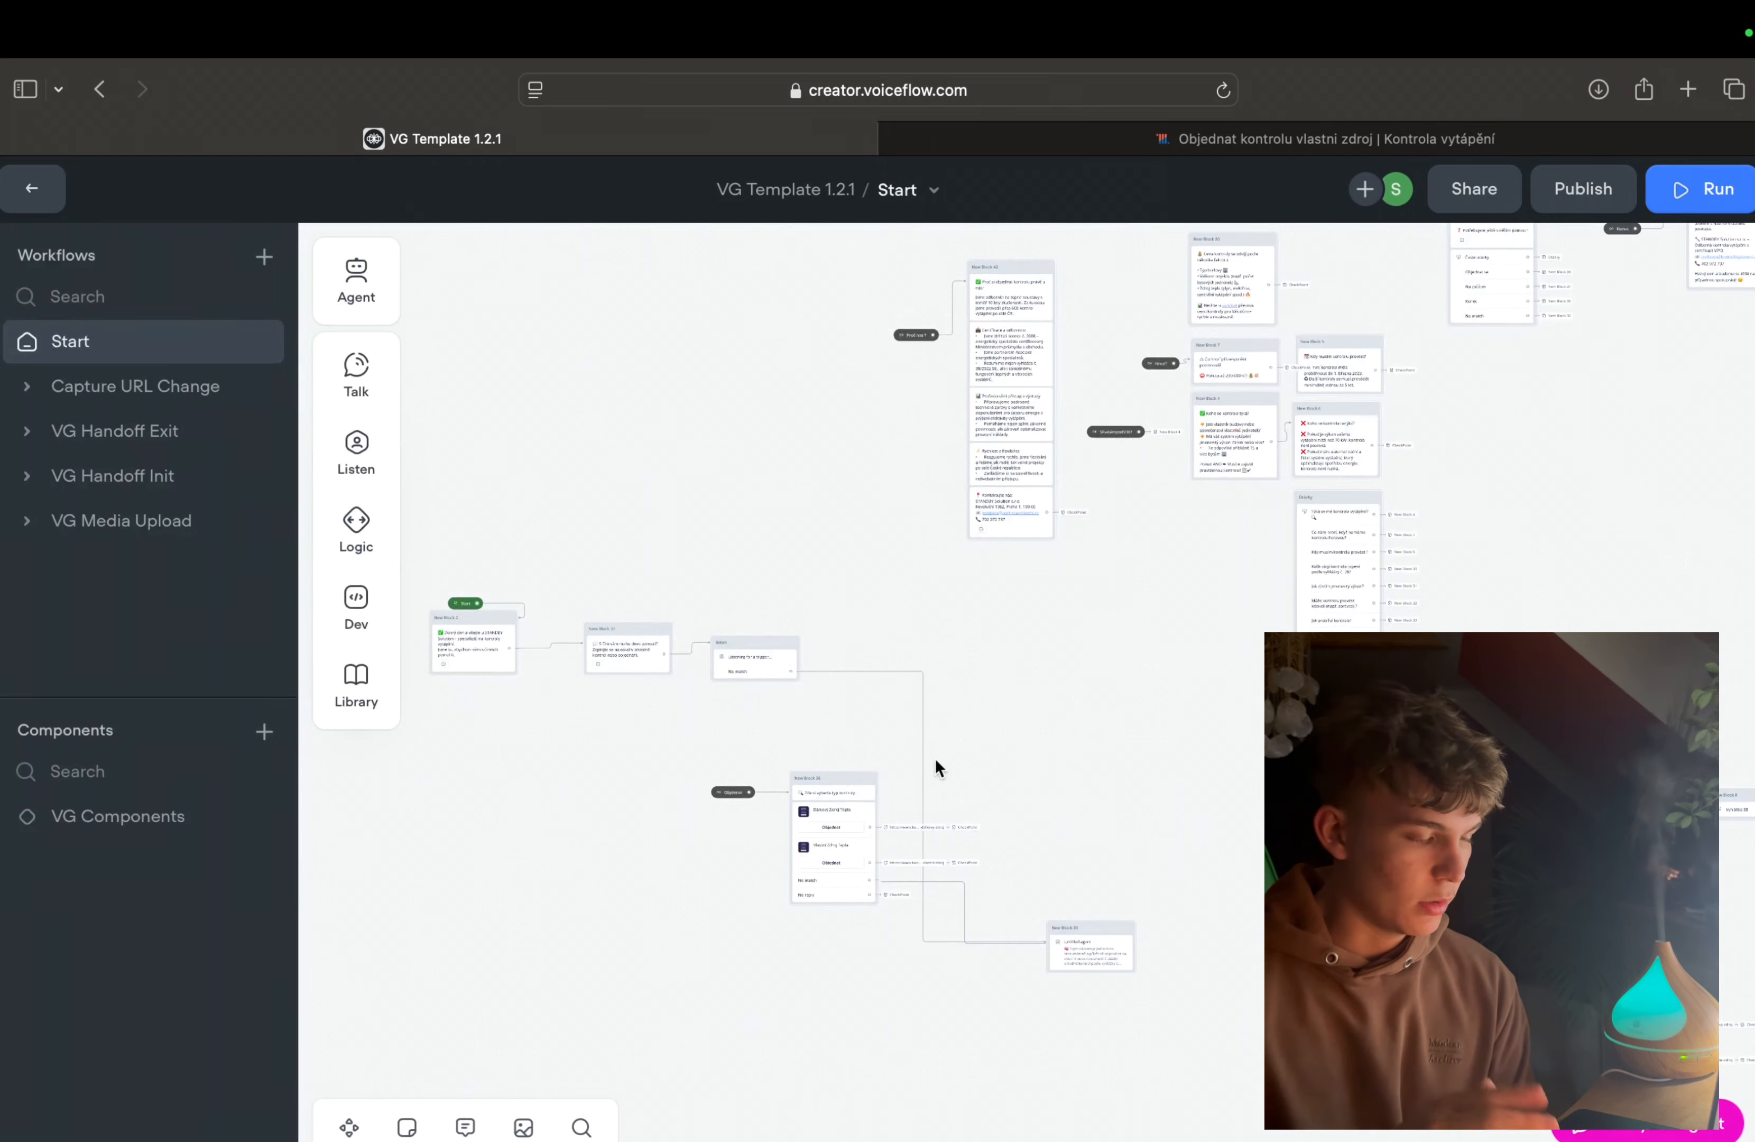
pyautogui.scroll(5, 936, 757)
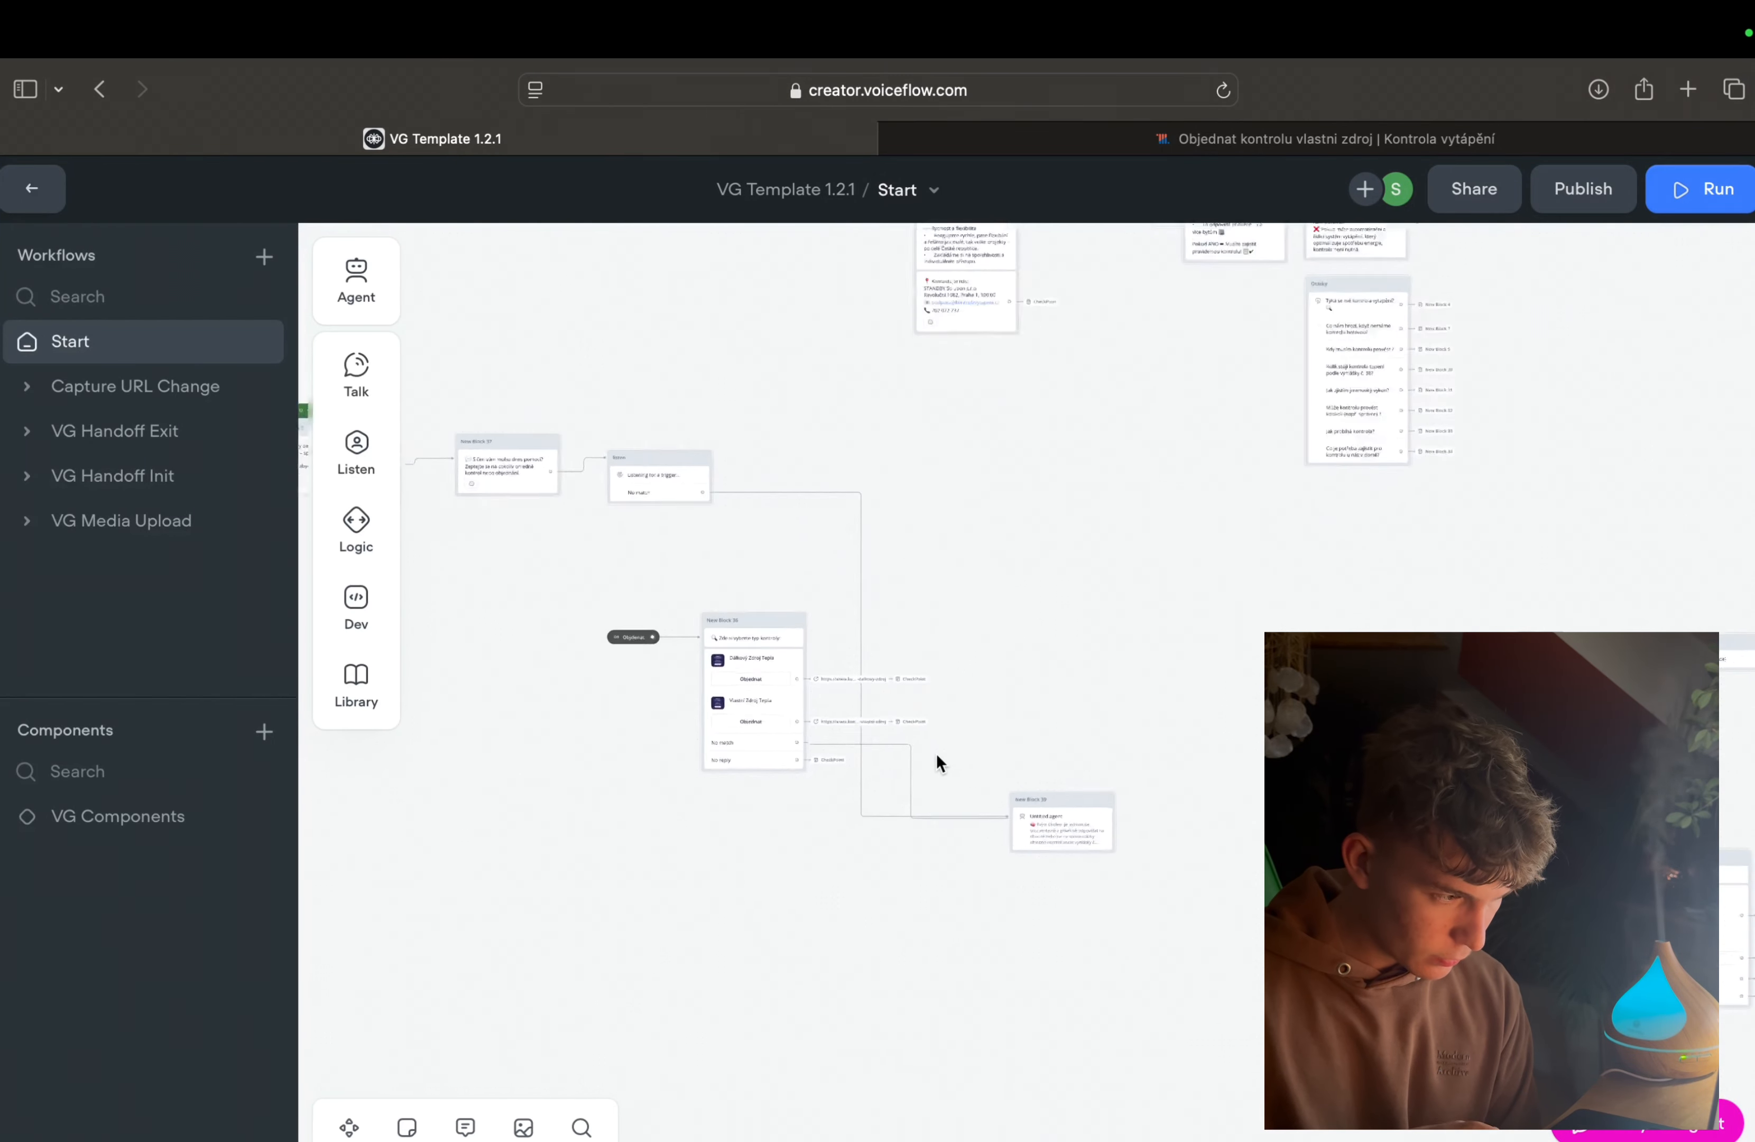
pyautogui.scroll(5, 936, 753)
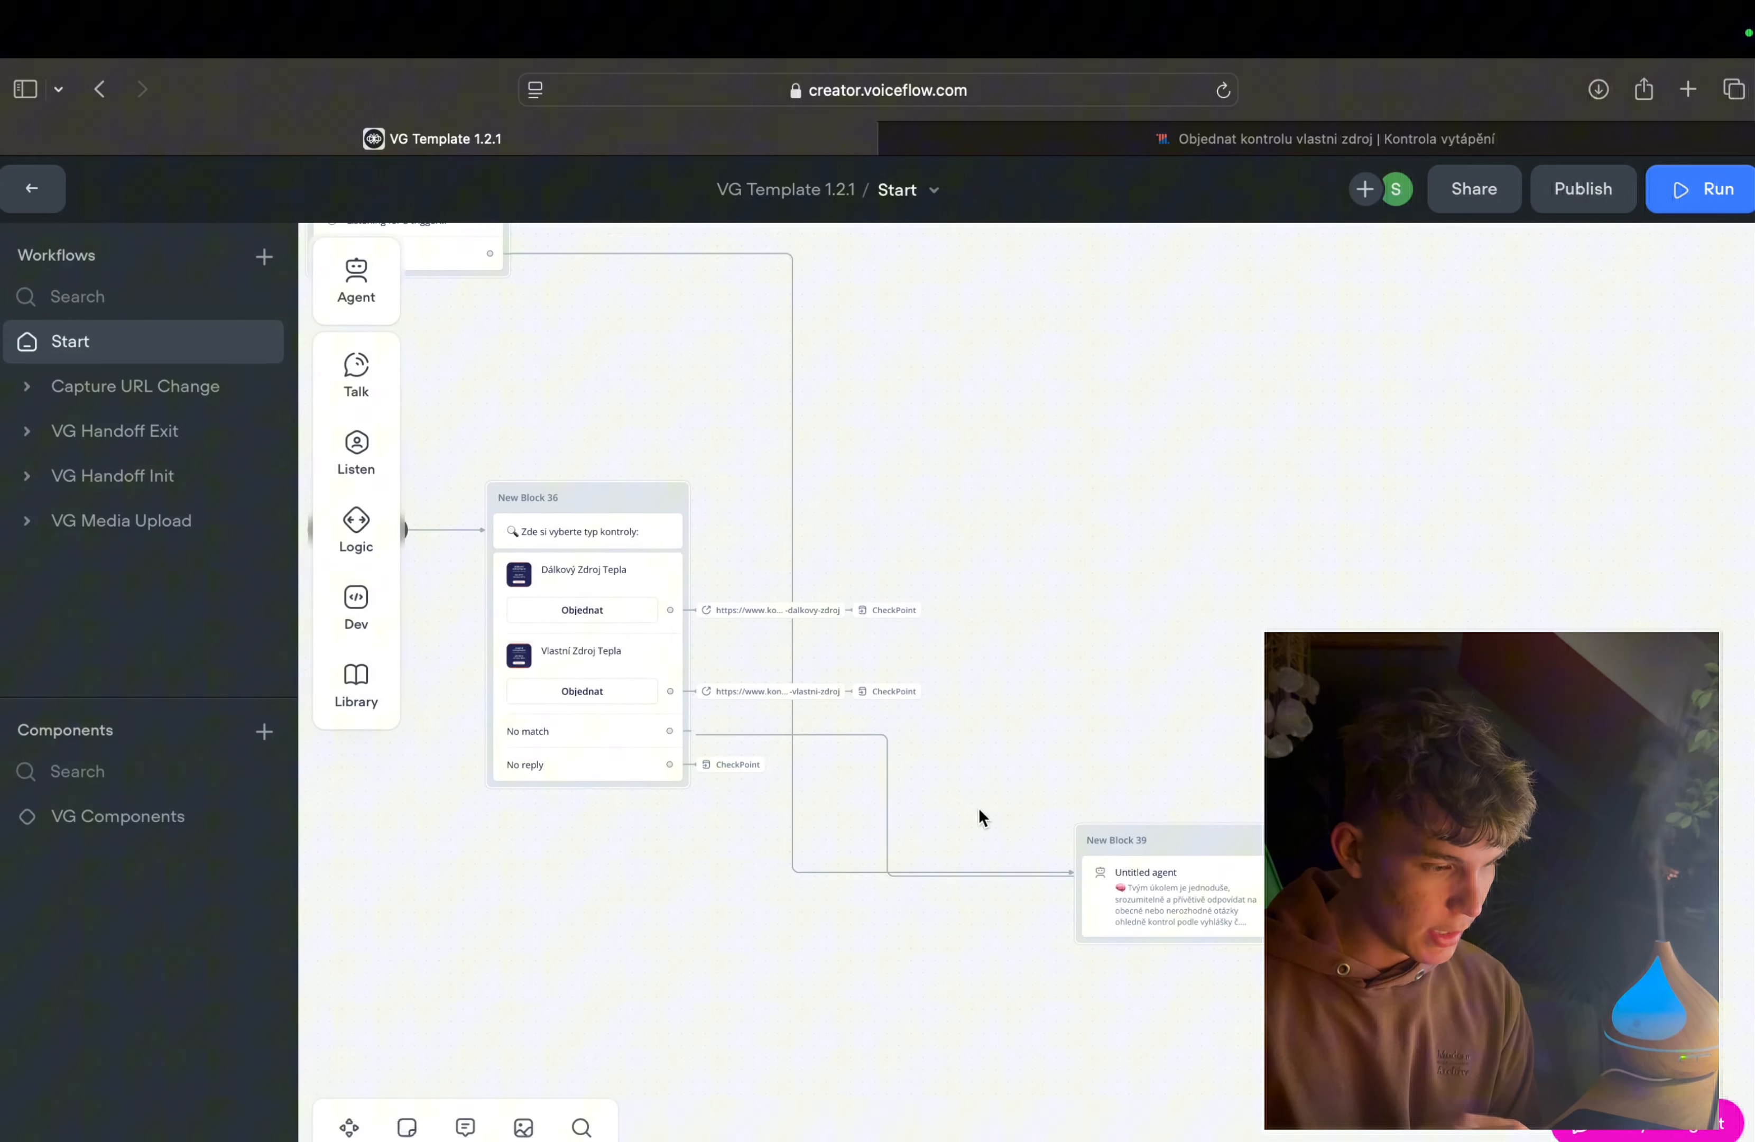
pyautogui.scroll(-3, 979, 808)
pyautogui.scroll(5, 824, 749)
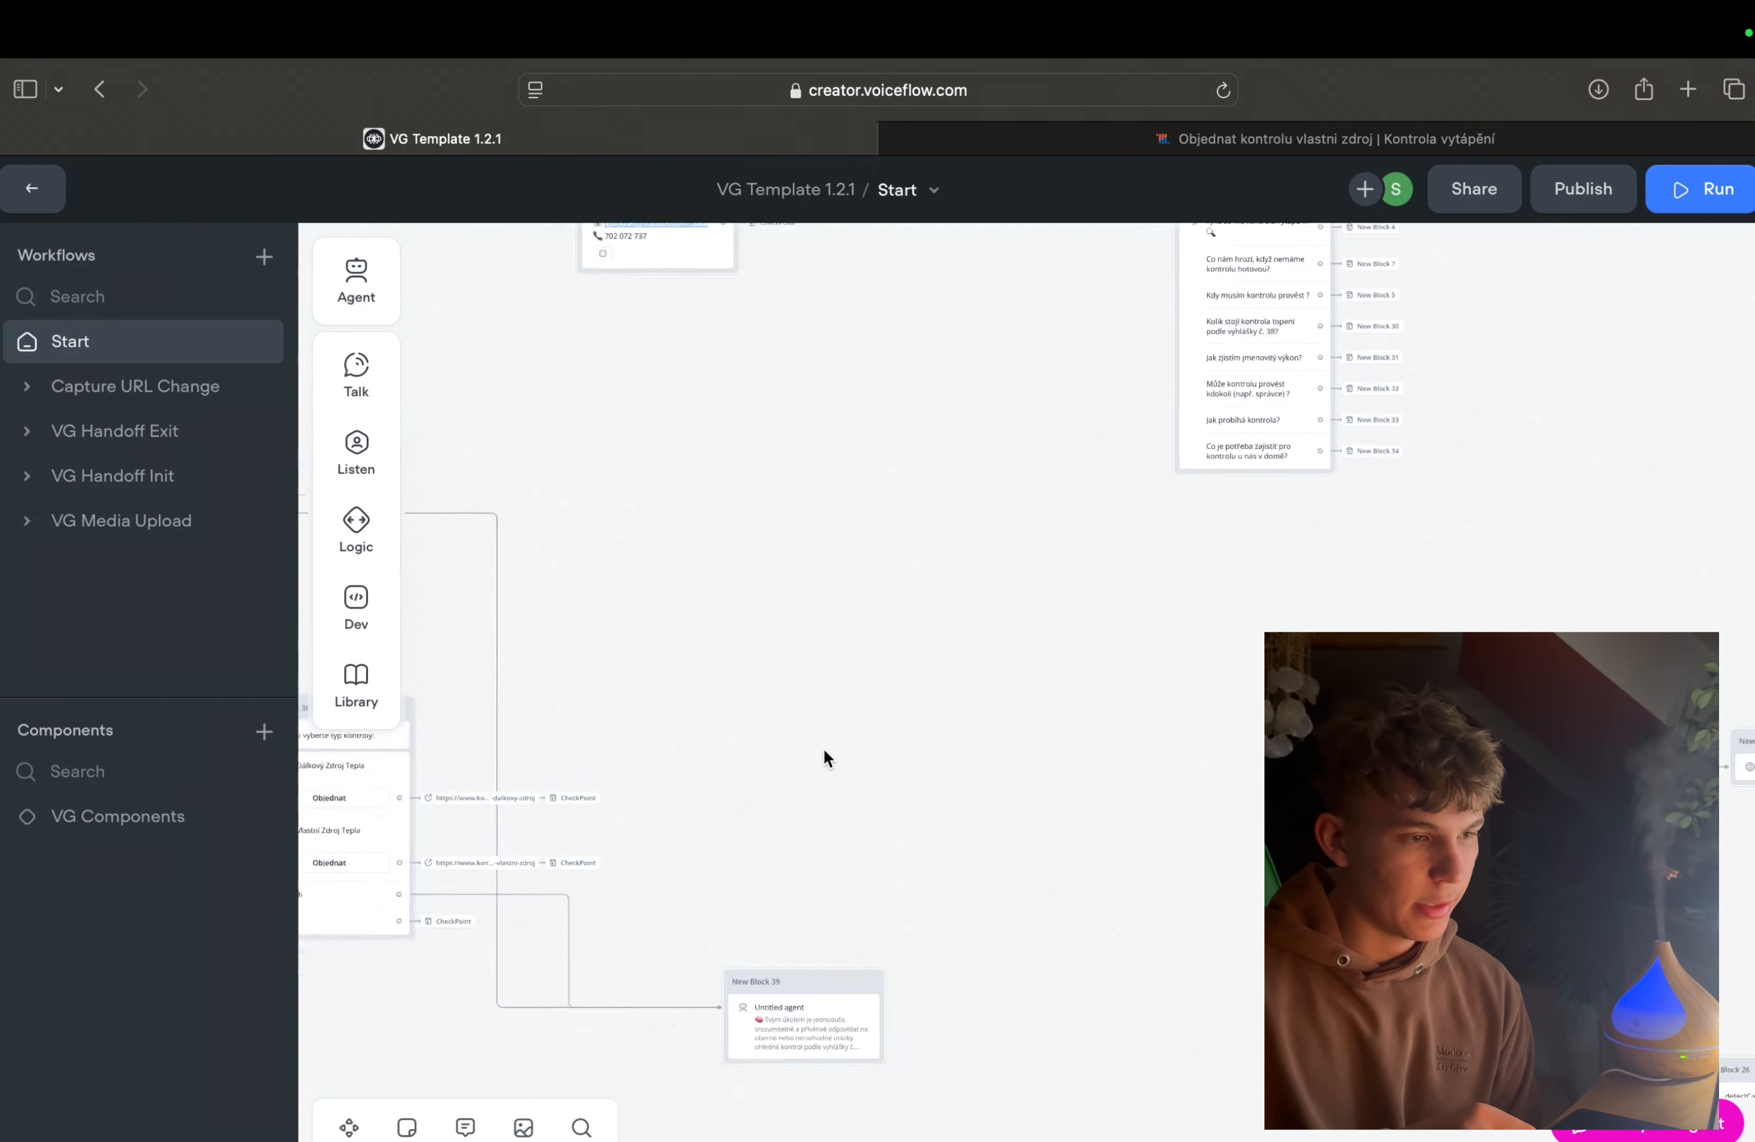
pyautogui.scroll(-5, 824, 749)
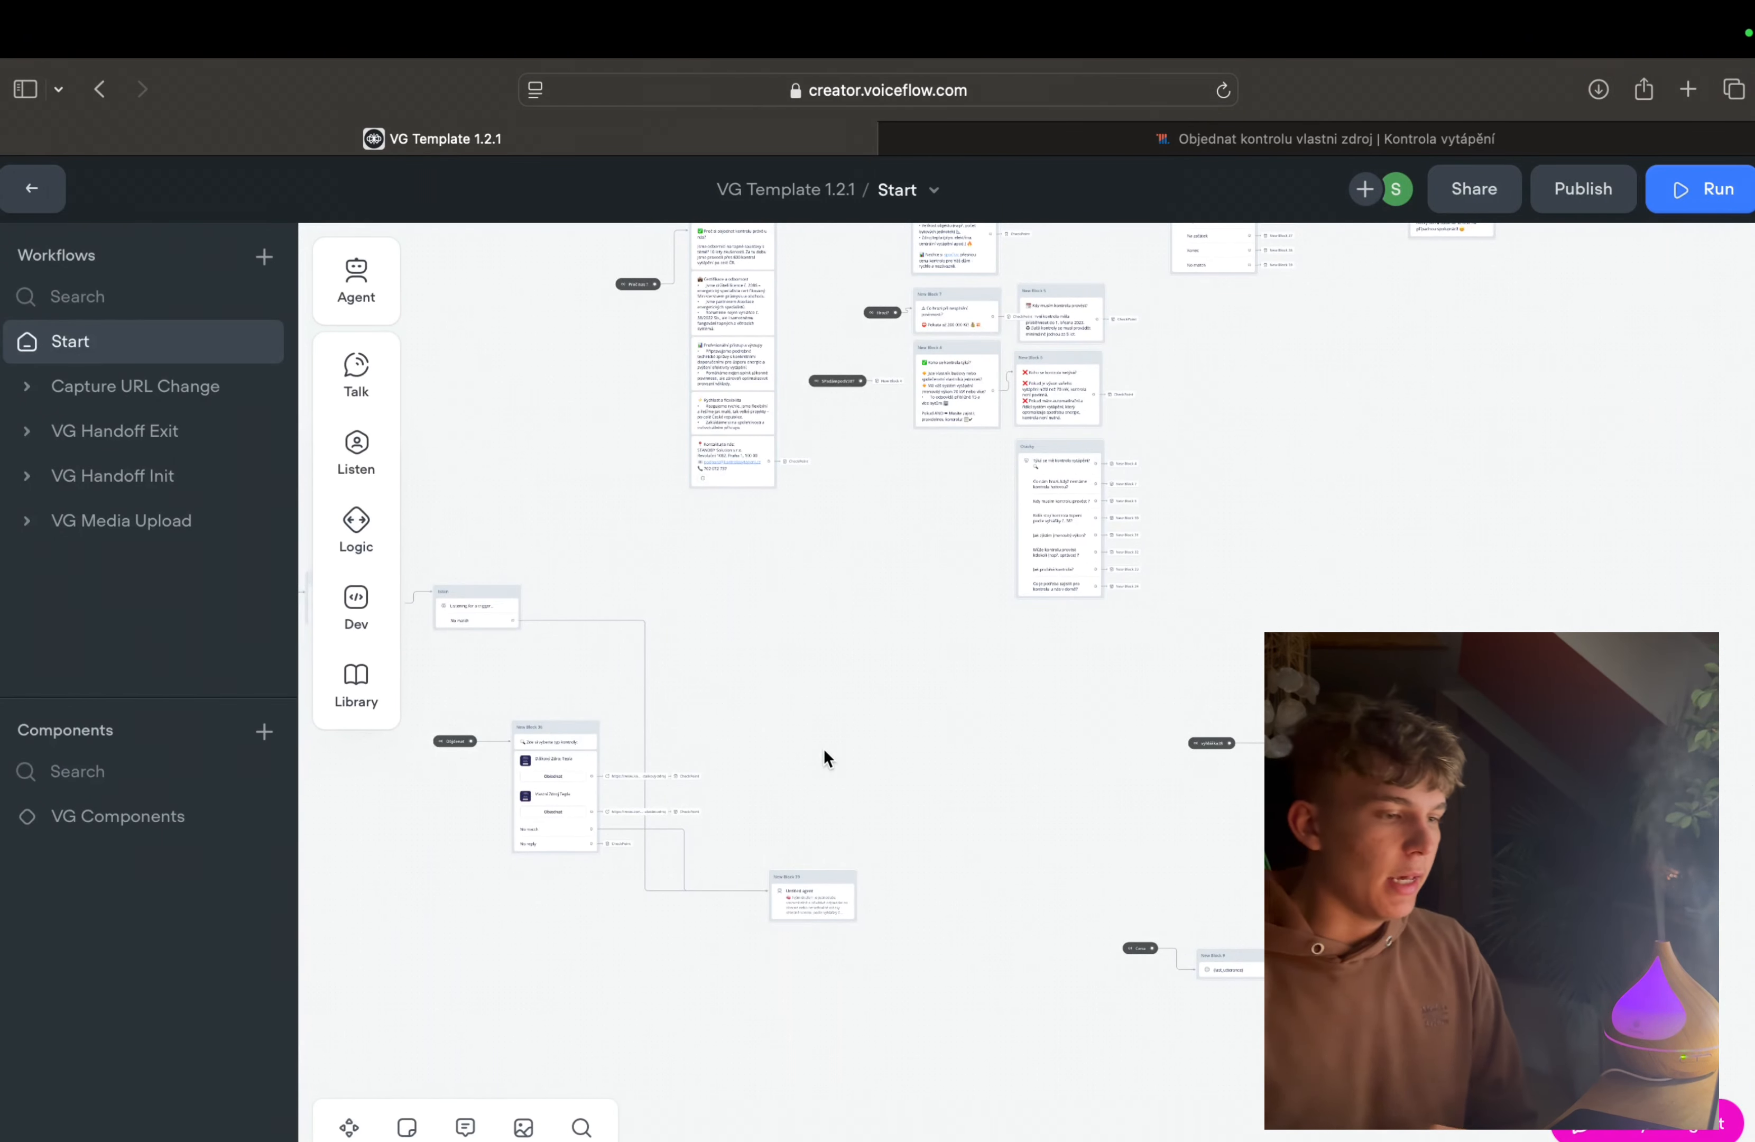
pyautogui.hscroll(-5, 824, 749)
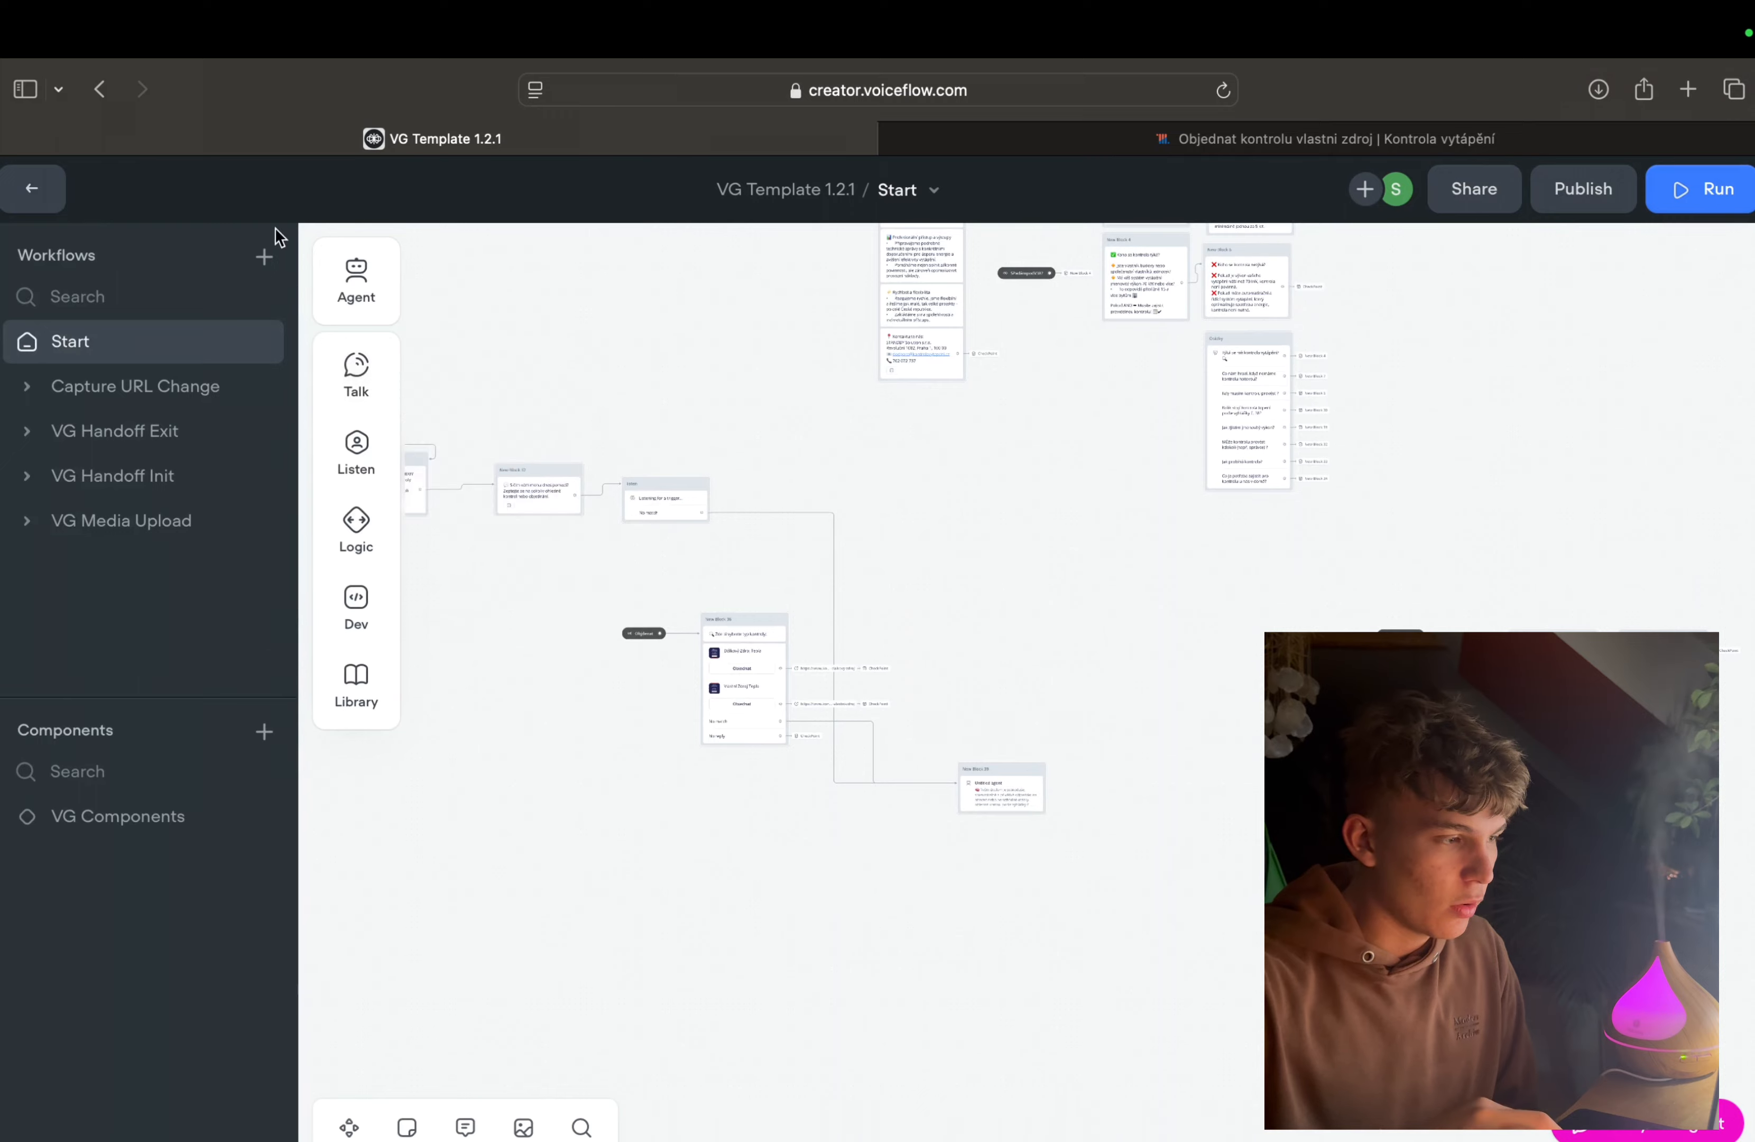
pyautogui.hscroll(2, 863, 667)
pyautogui.scroll(5, 870, 563)
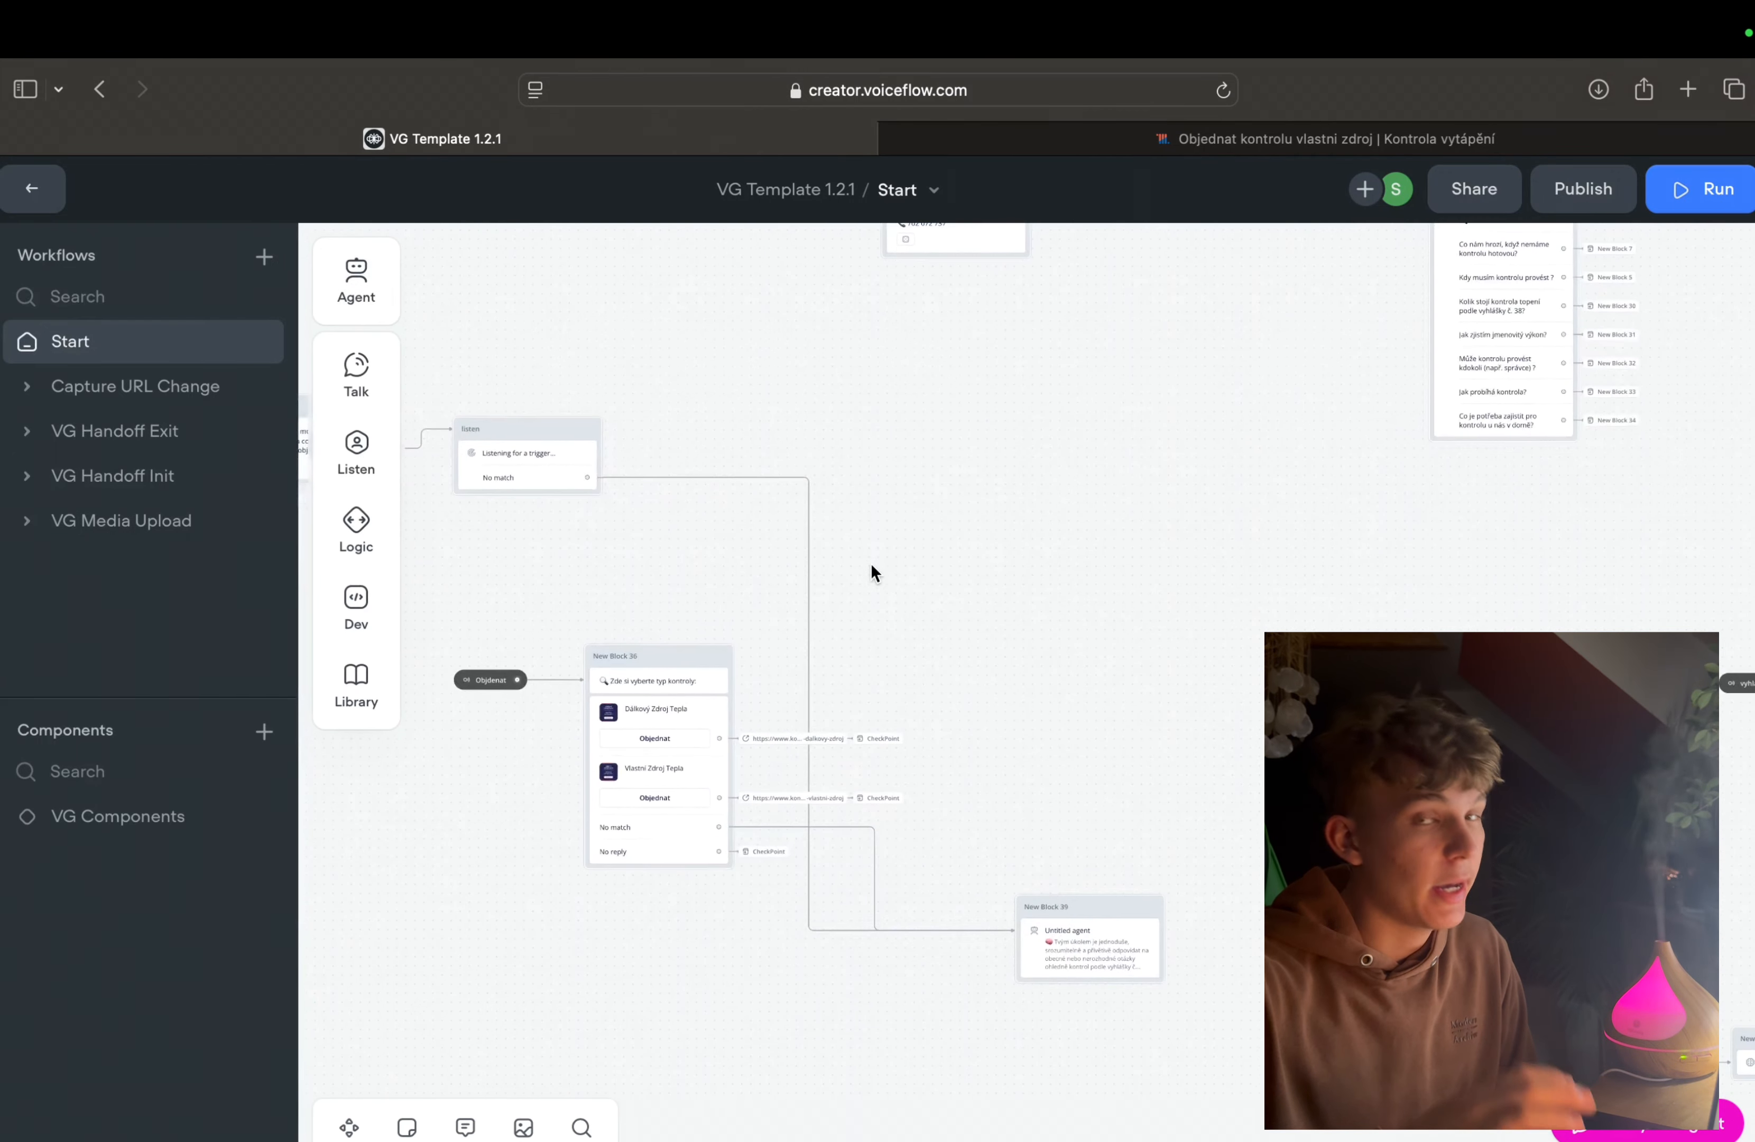
pyautogui.hscroll(-5, 887, 547)
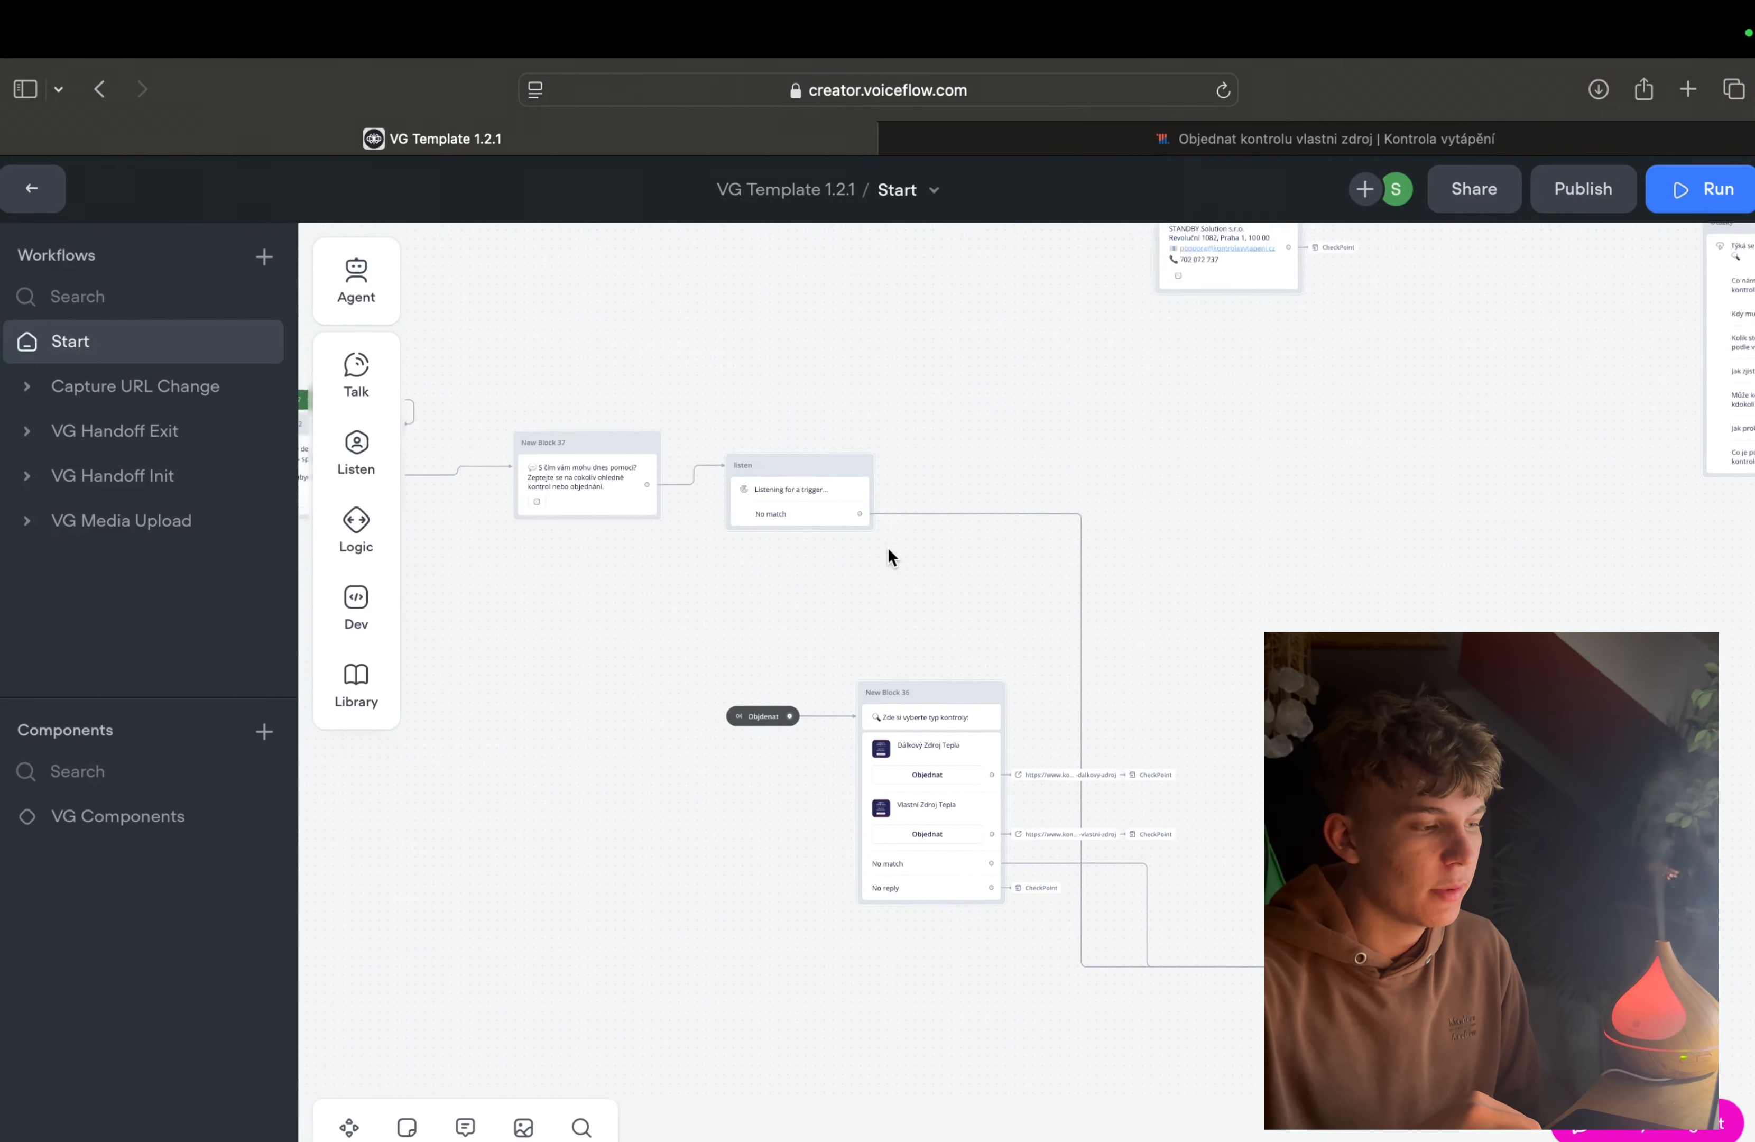
pyautogui.hscroll(-5, 887, 547)
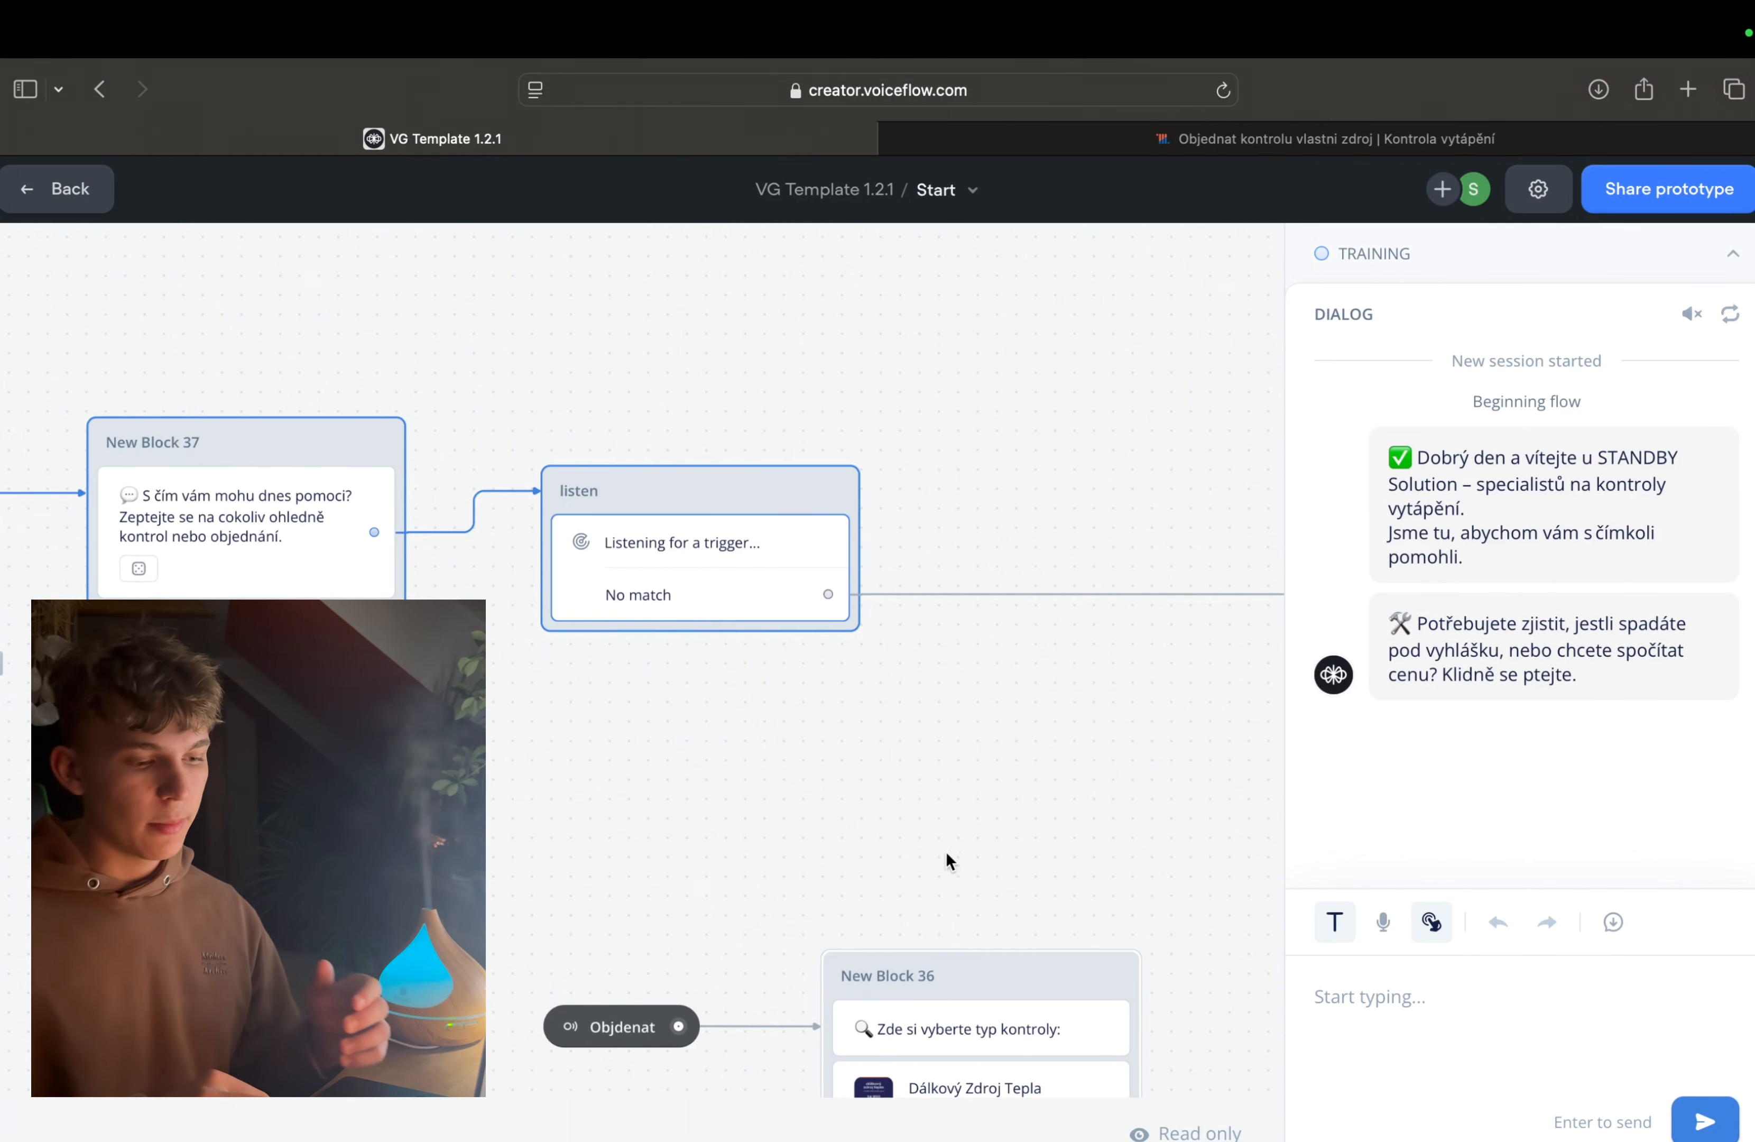
# Step: Send the prototype agent the off-topic test message "Seš kokot" to exercise the No match path
pyautogui.click(1313, 982)
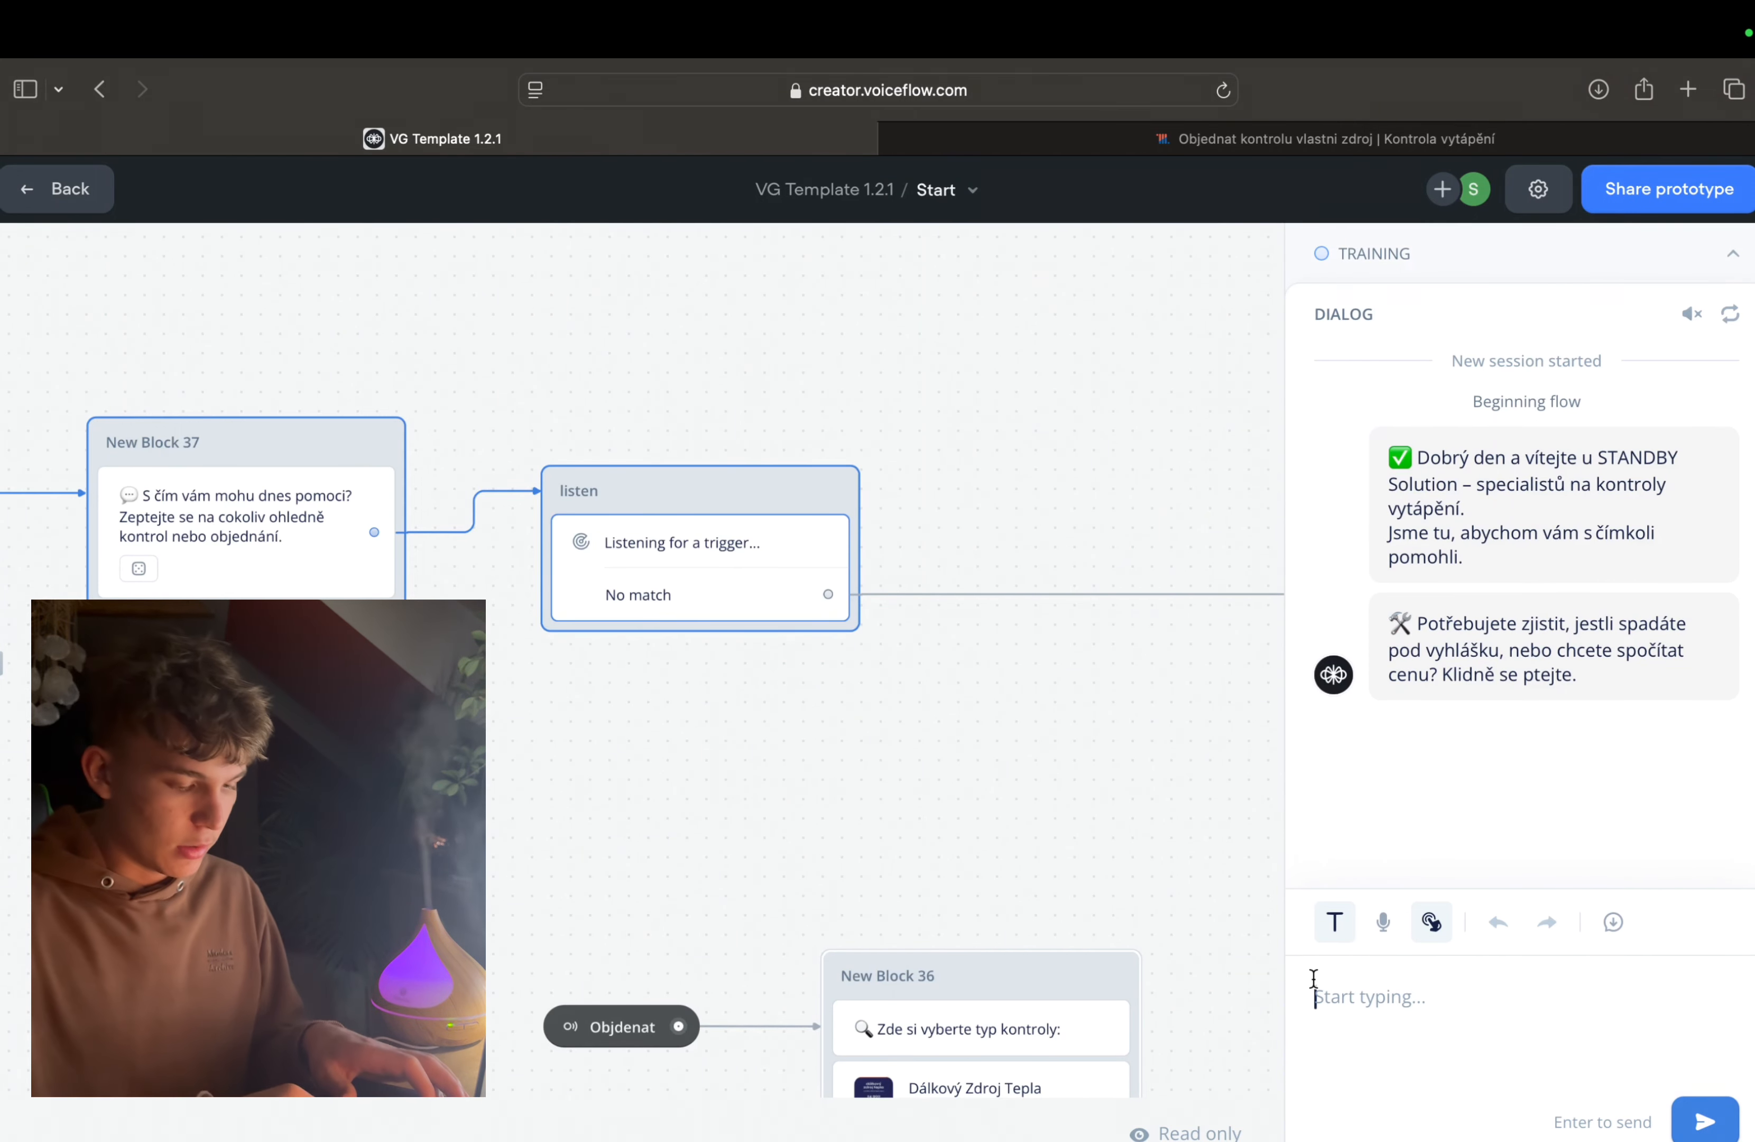
pyautogui.write('Seš')
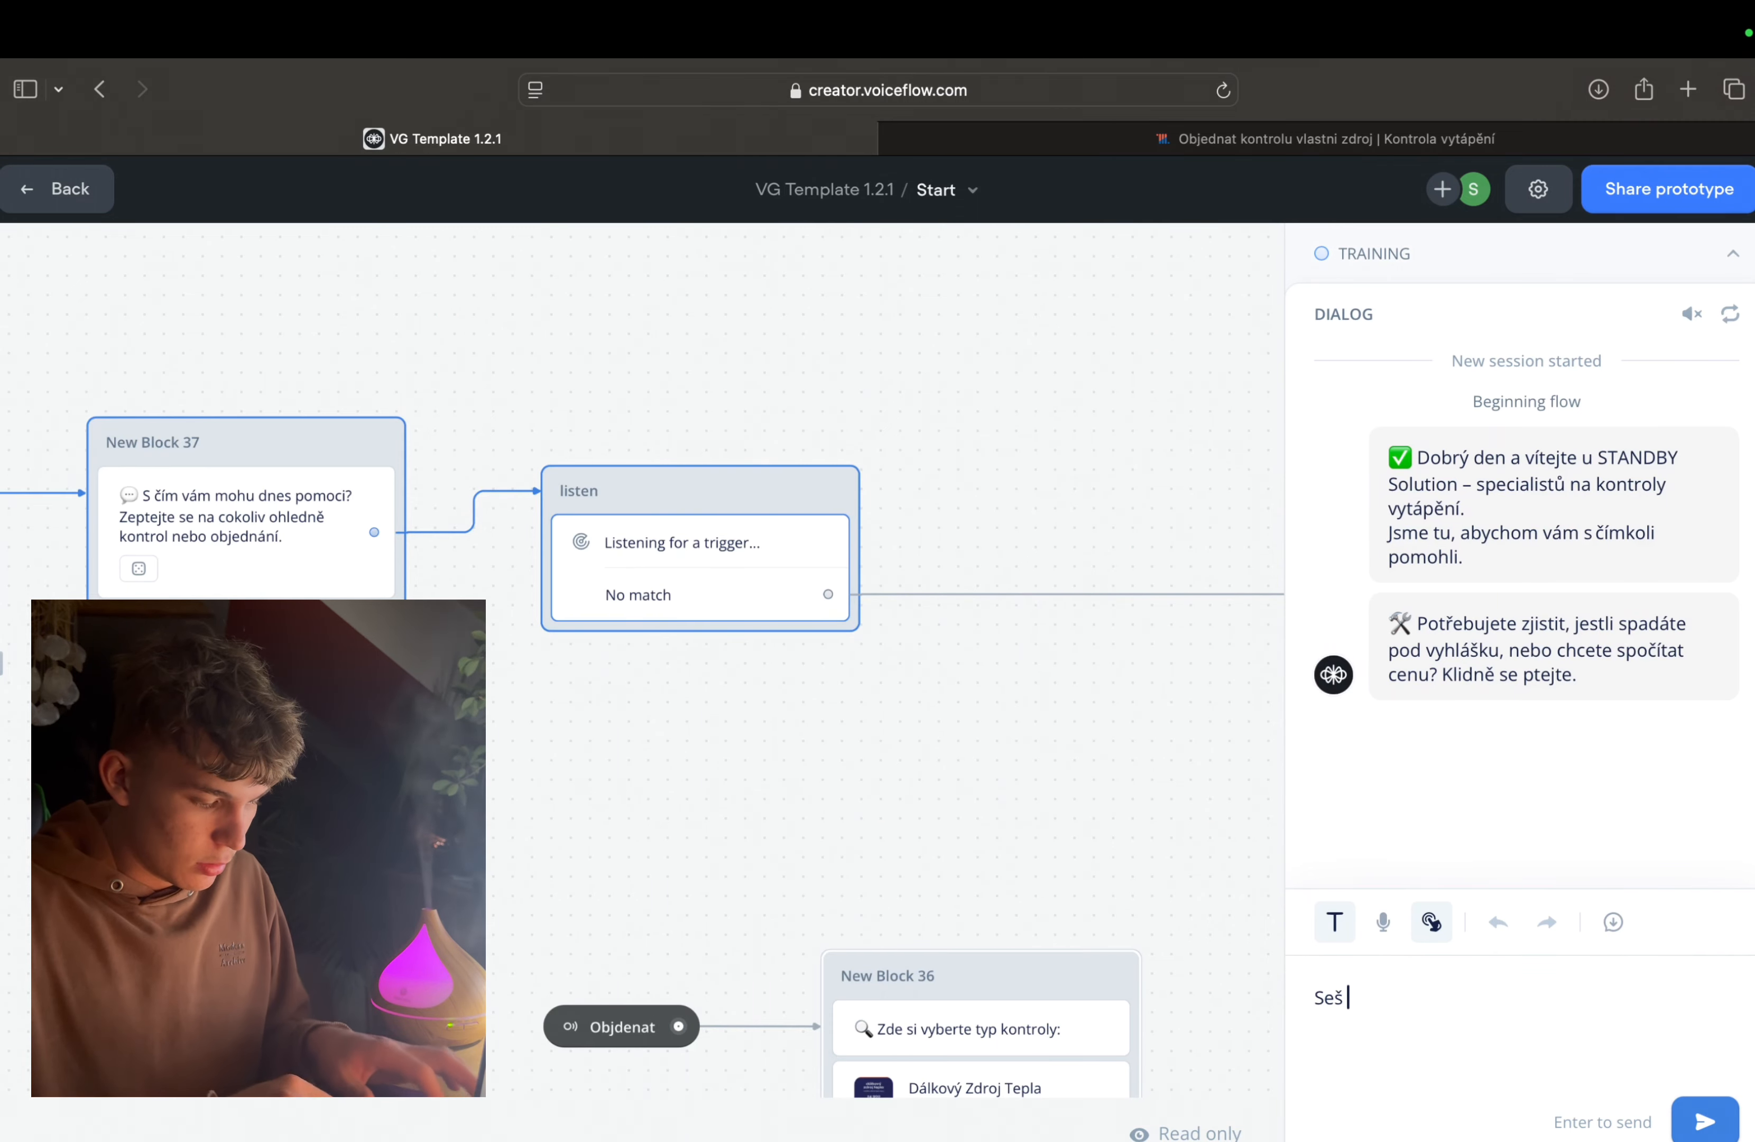
pyautogui.write('kokot')
pyautogui.press('Return')
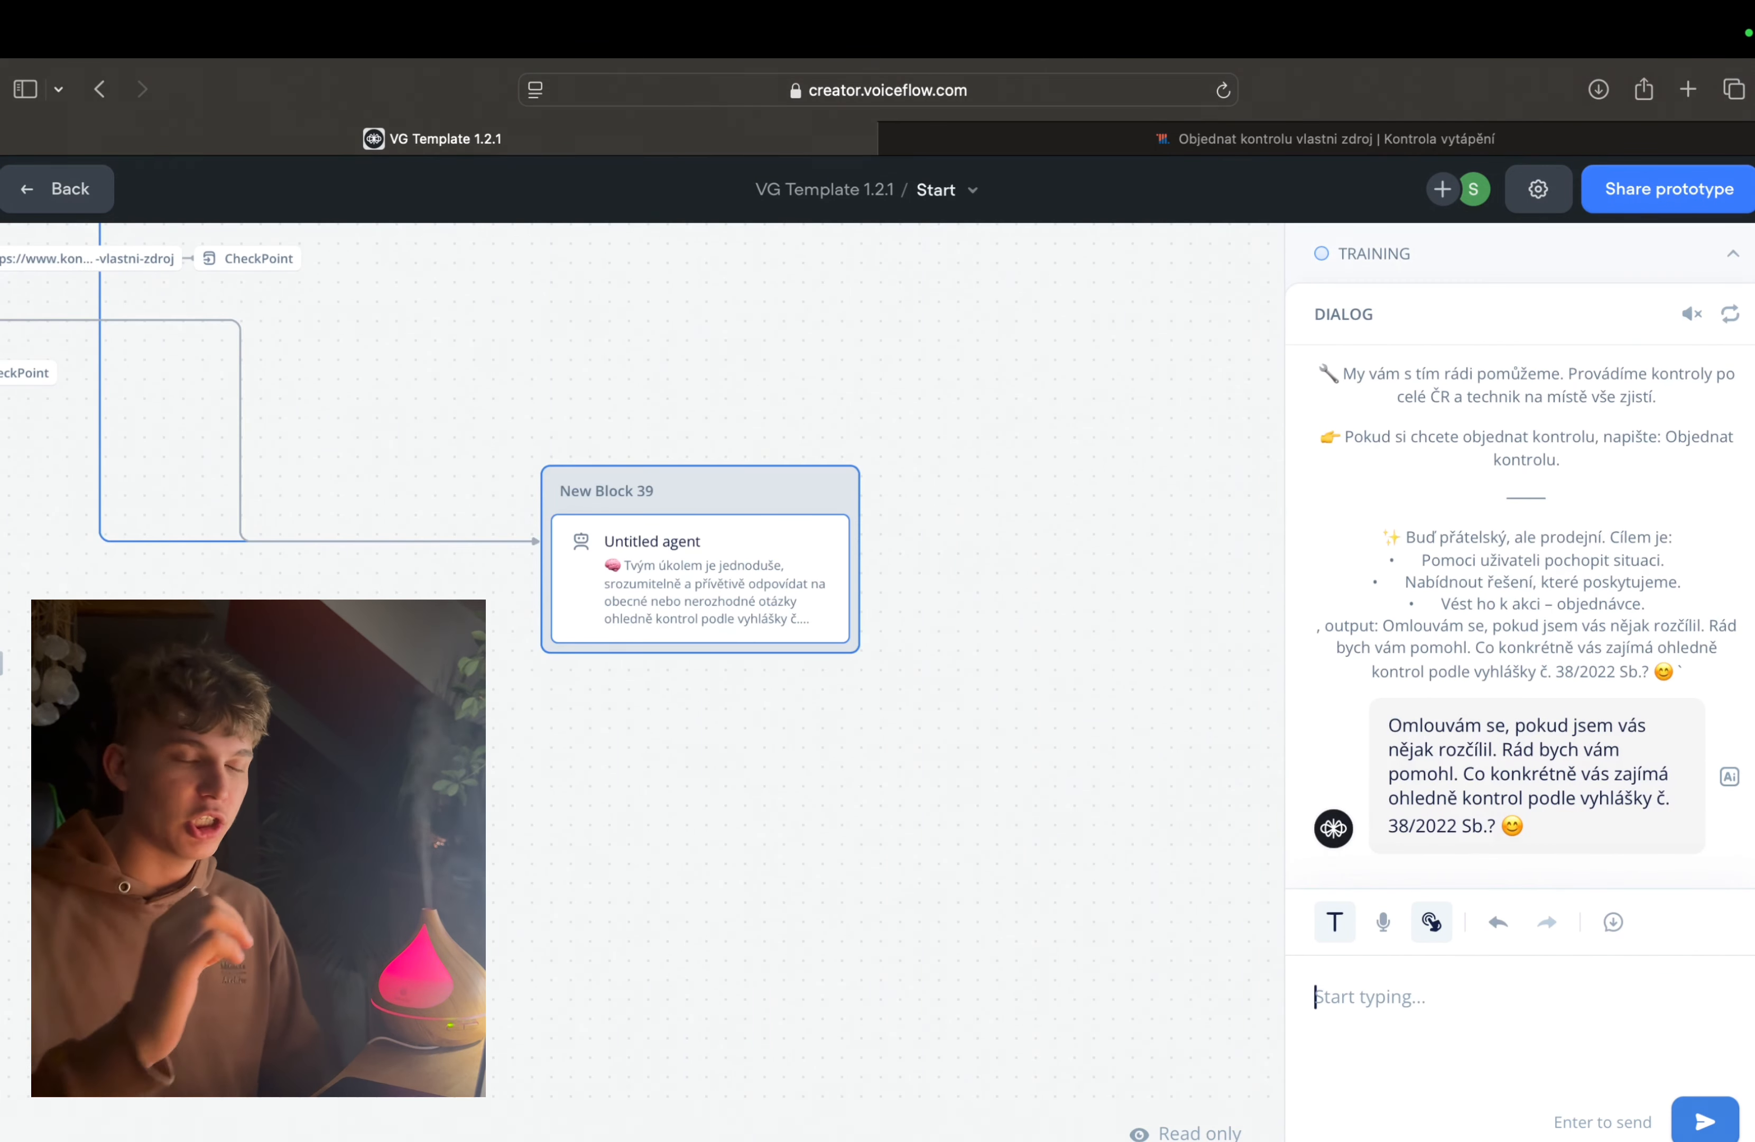